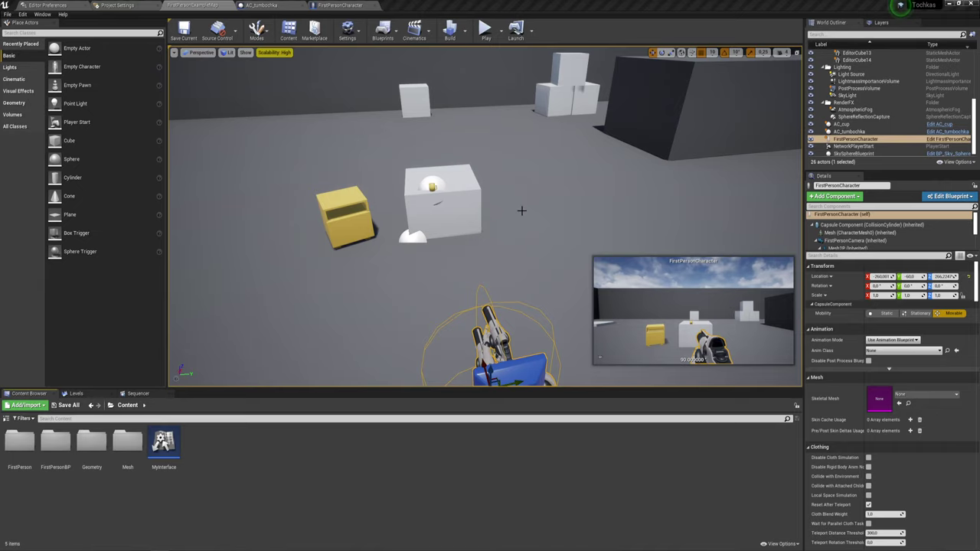
Play the level and walk the character around the yellow cabinet to inspect it.
right_drag(486, 218, 485, 218)
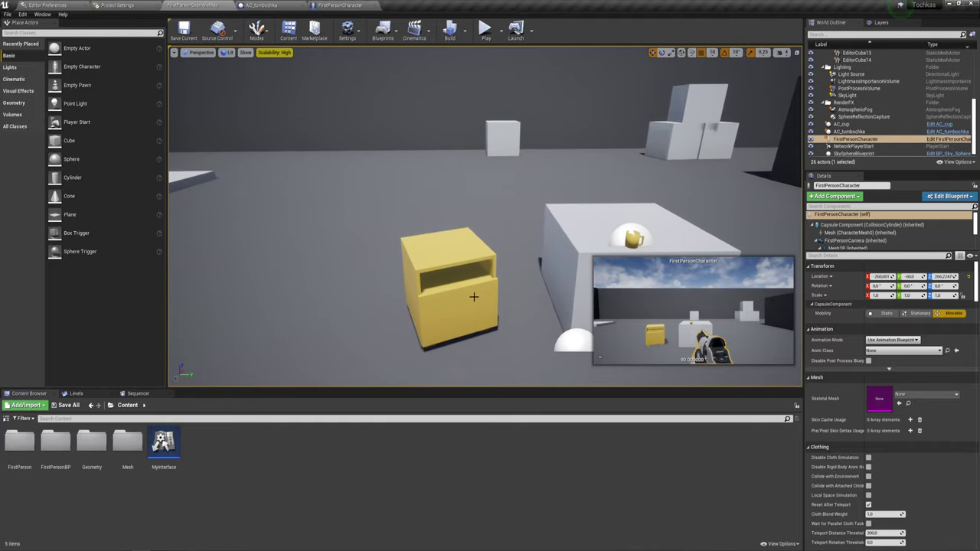
key(alt+p)
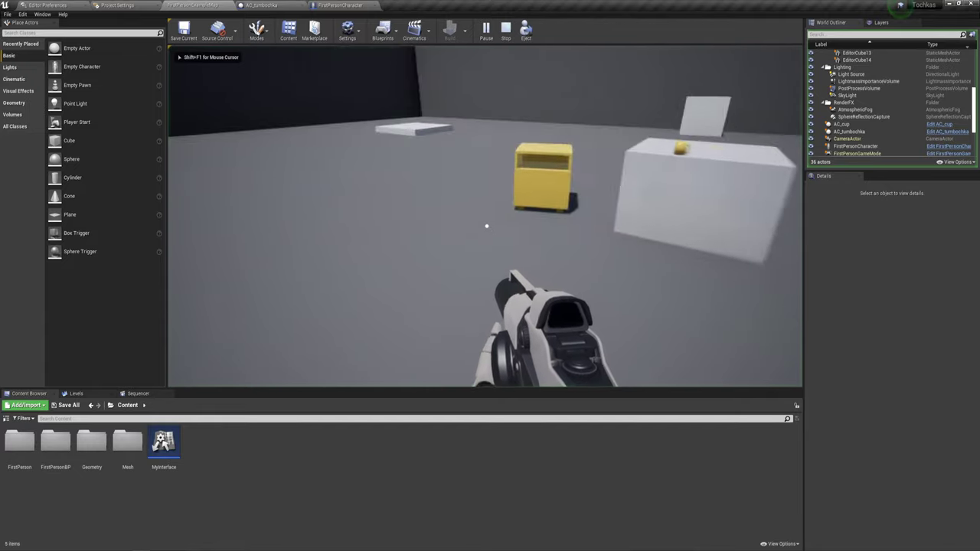
key(w)
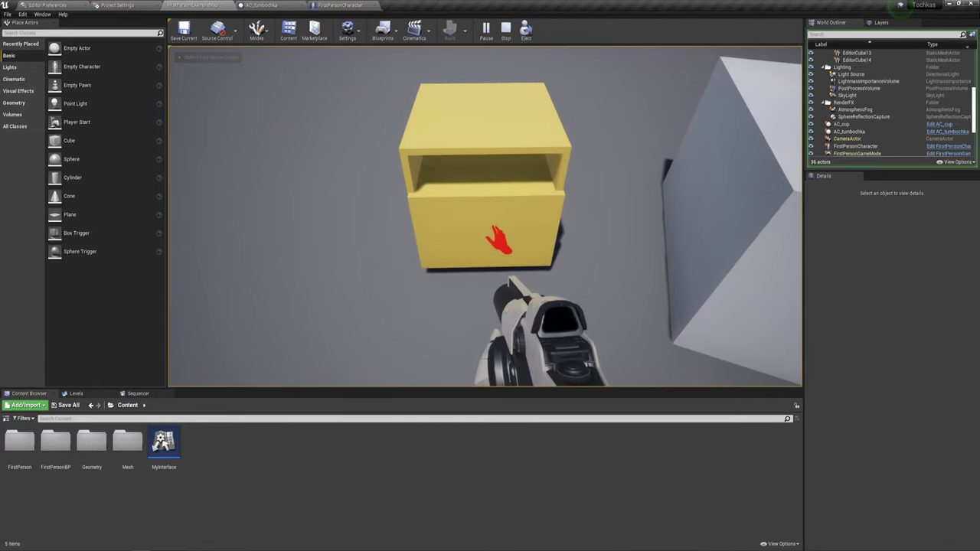
key(a)
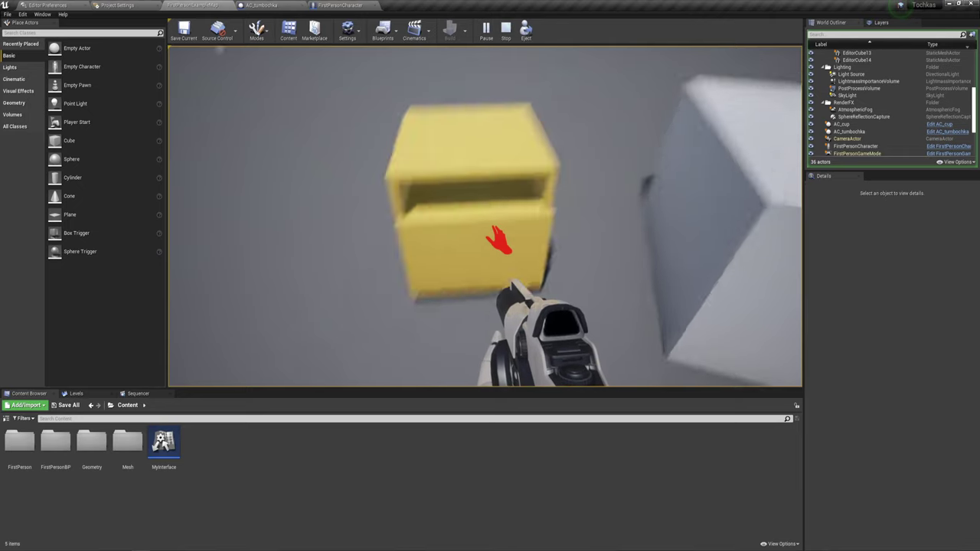
key(s)
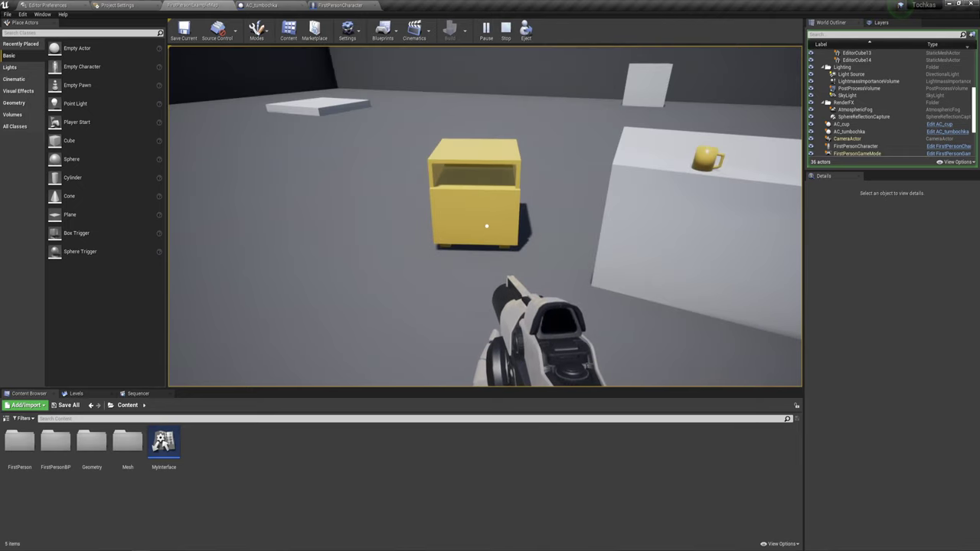
key(Escape)
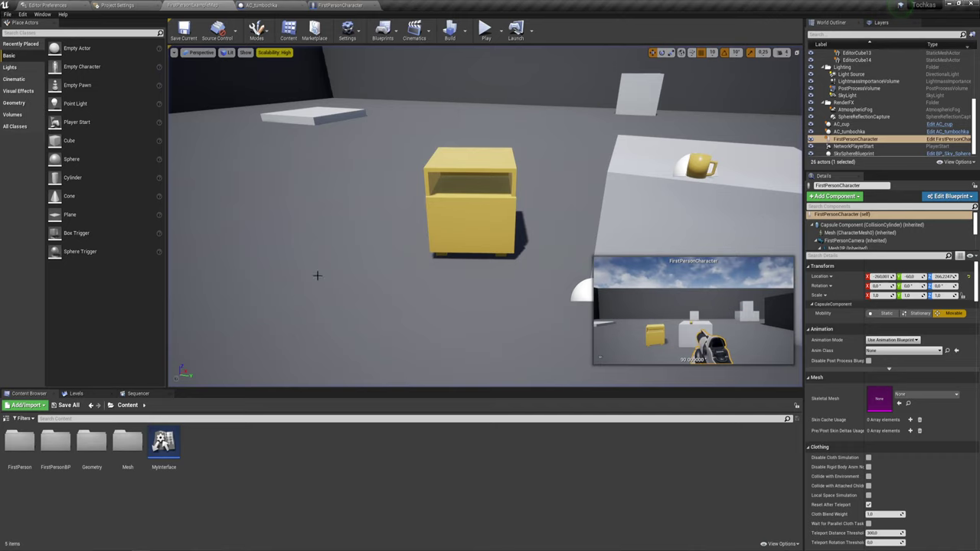
Create a Widget Blueprint in Content named WG_ActorText and open it.
right_click(266, 441)
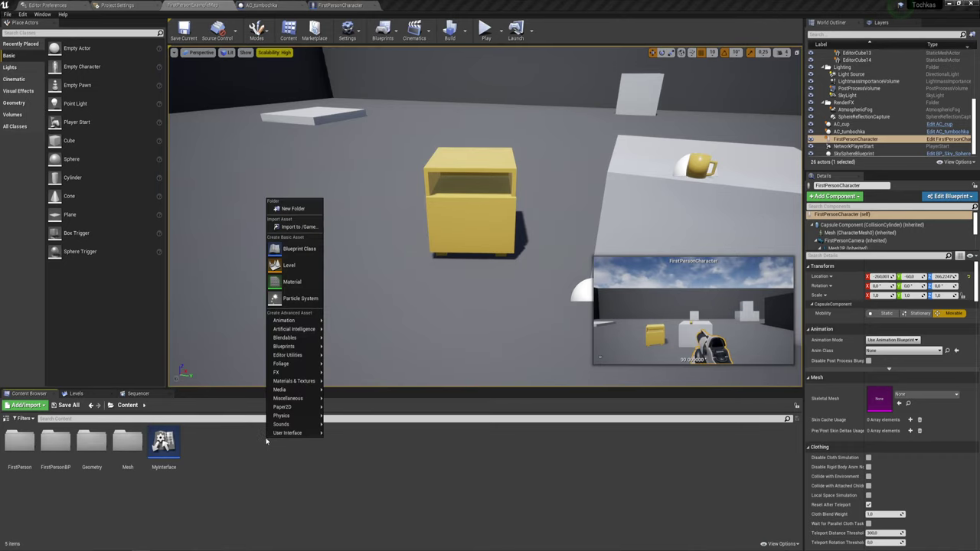
mouse_move(287, 433)
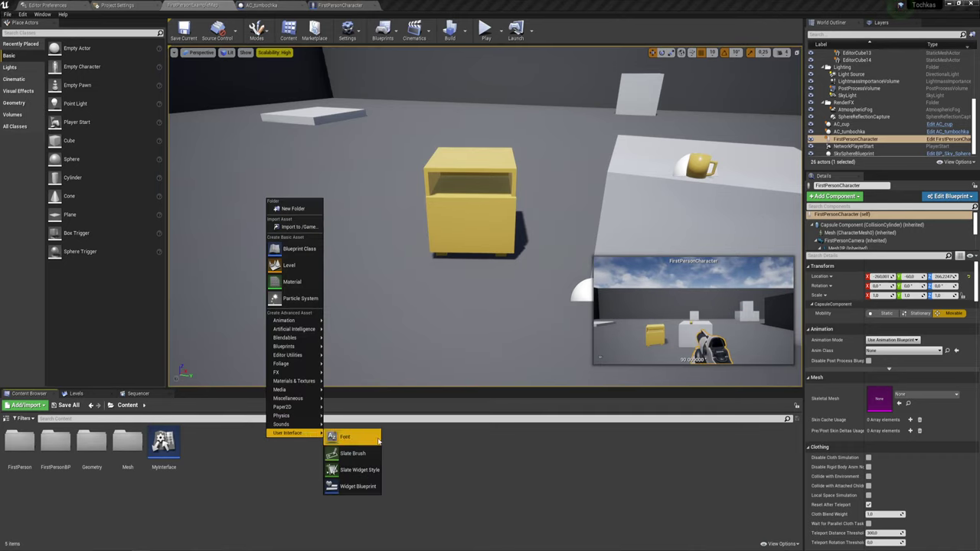
click(353, 487)
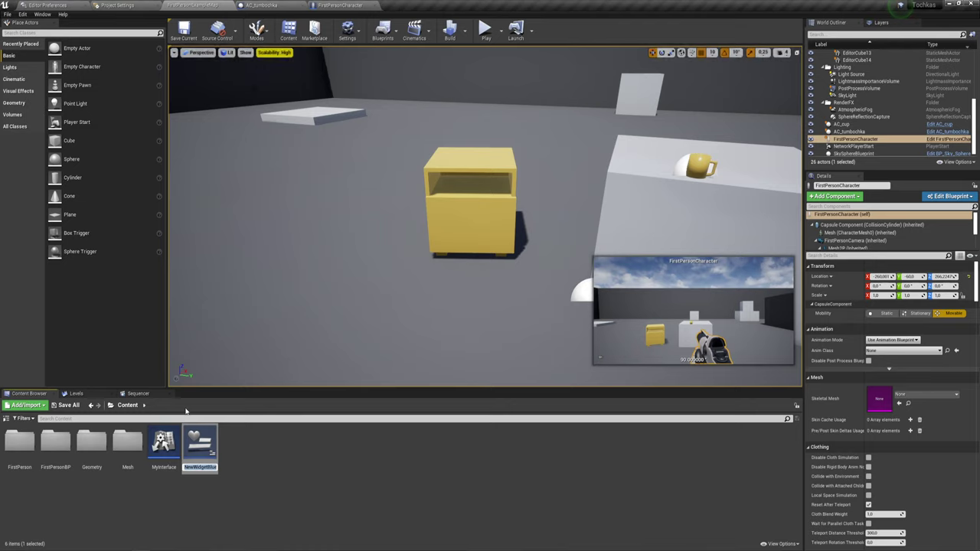
text(WG_Actor)
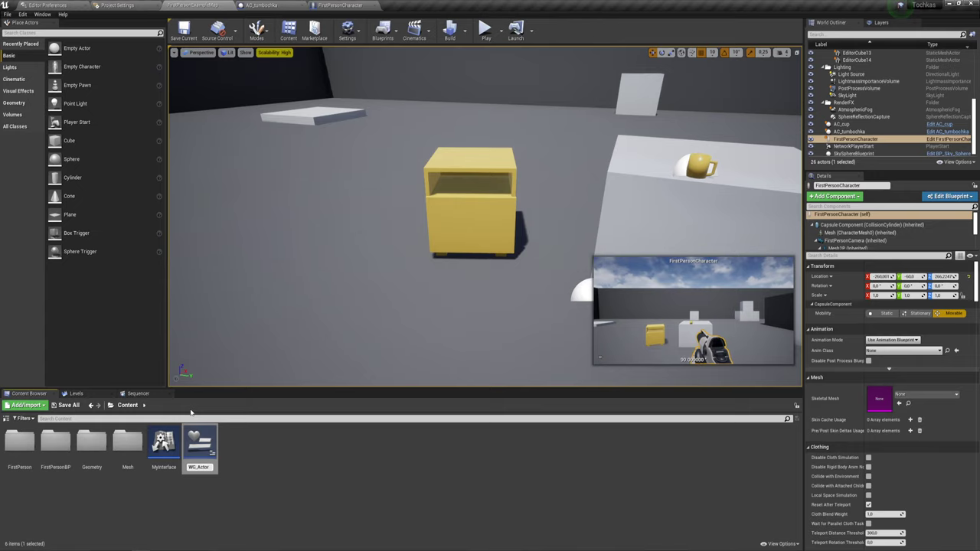
text(ext)
key(Return)
key(Return)
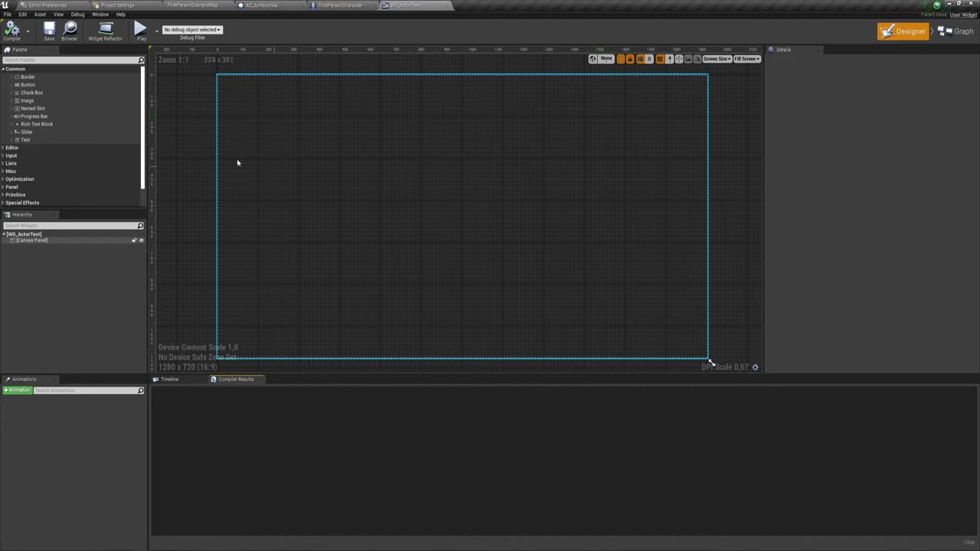
Place a Text Block on the canvas, anchored to the centre at Position X 0, Y 0.
mouse_move(26, 140)
mouse_down()
mouse_move(613, 226)
mouse_move(444, 174)
mouse_up()
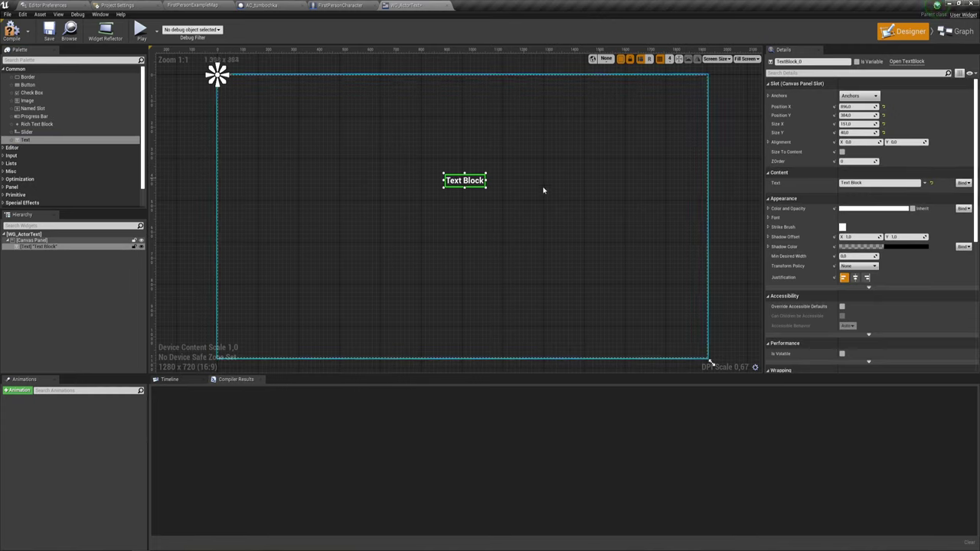
click(859, 96)
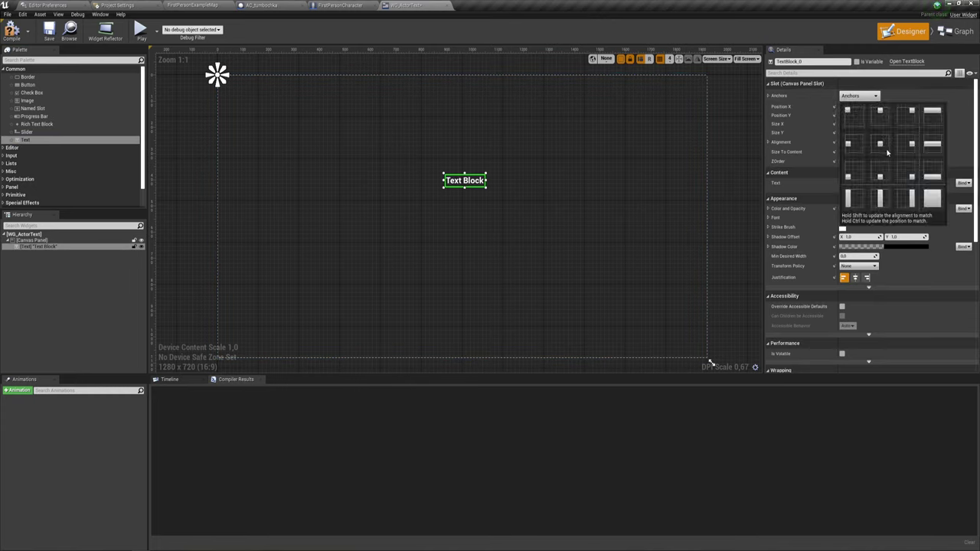
click(887, 152)
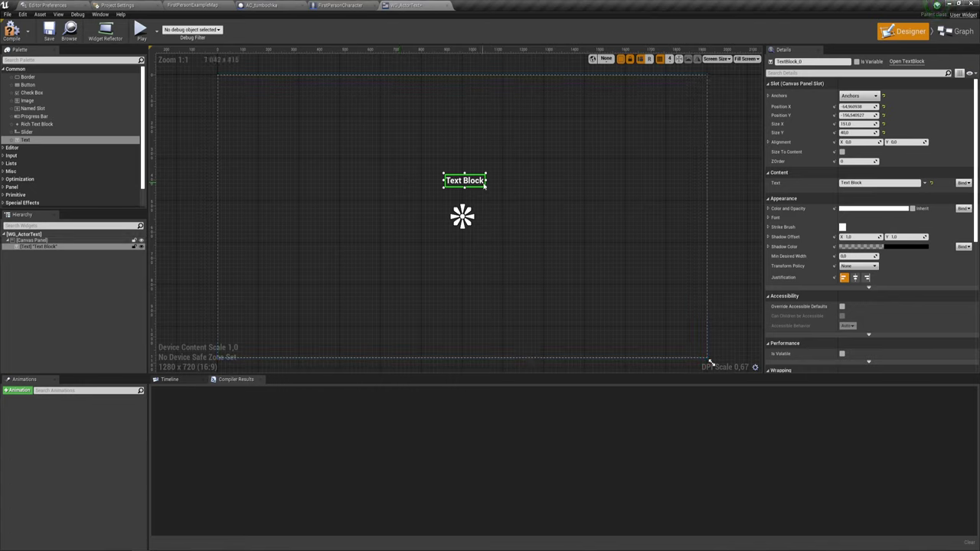
click(856, 107)
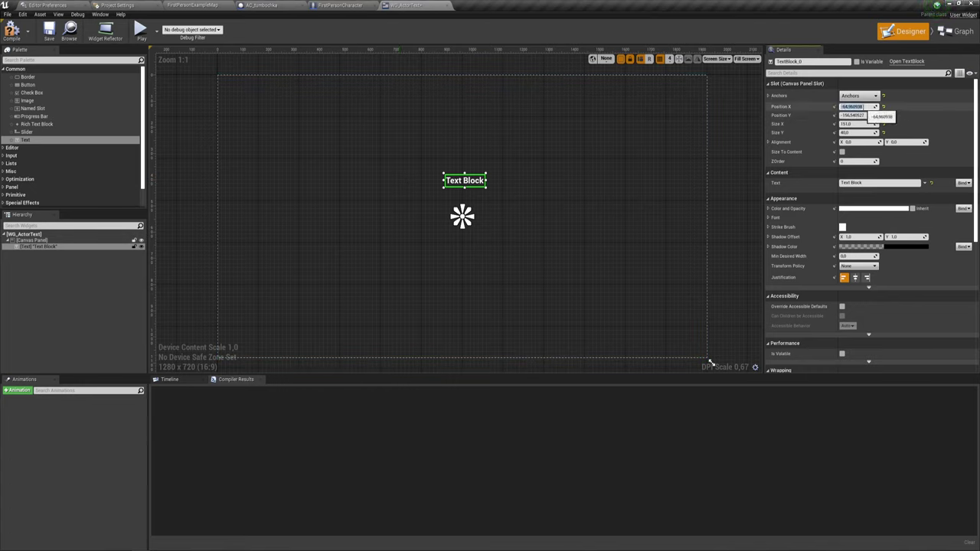
text(0)
key(Return)
click(856, 115)
text(0)
key(Return)
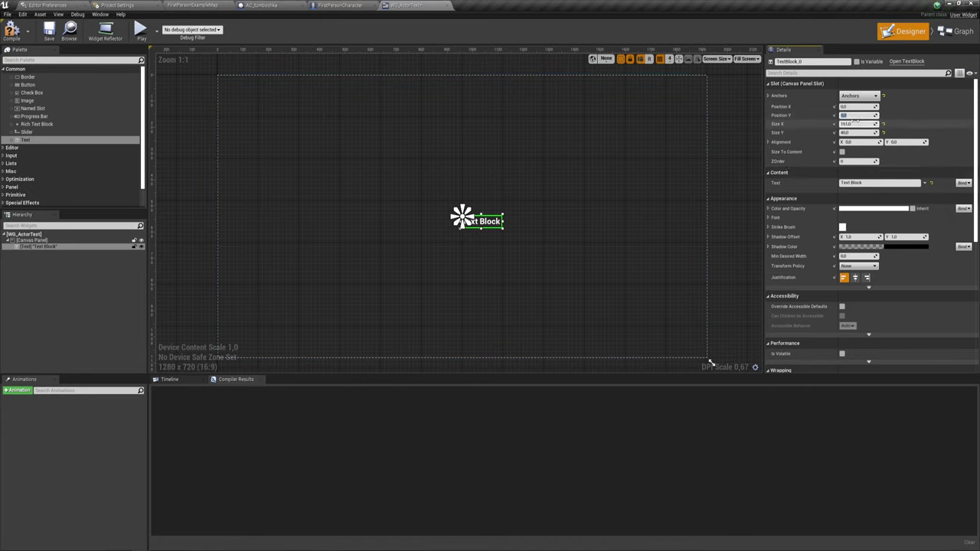
Widen the Text Block to both sides and set its justification to Center.
drag(858, 115, 834, 114)
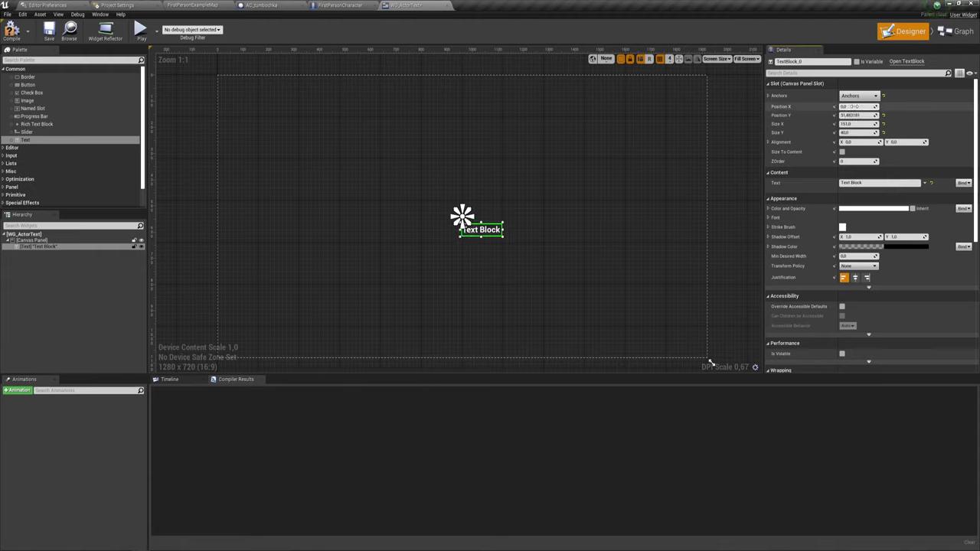
drag(858, 106, 873, 107)
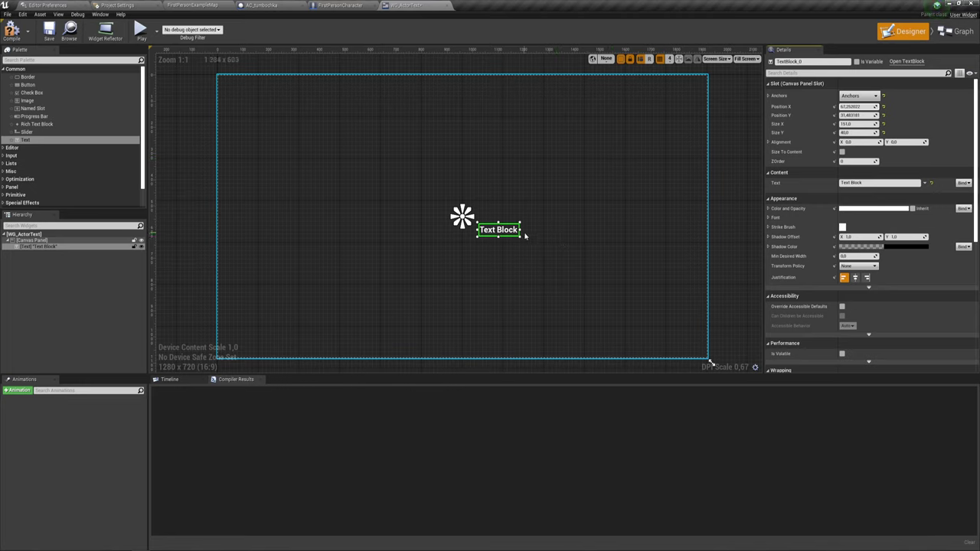
drag(523, 230, 618, 230)
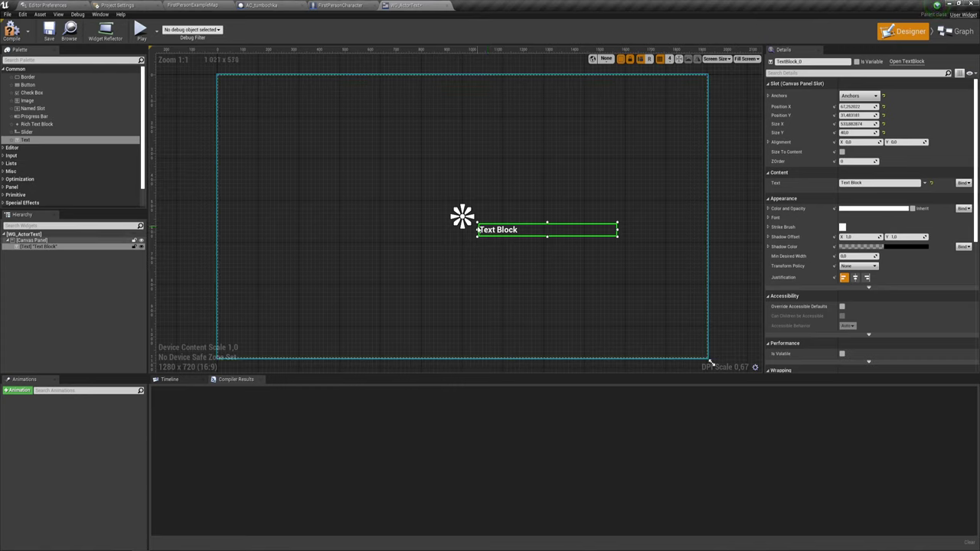
drag(476, 230, 400, 229)
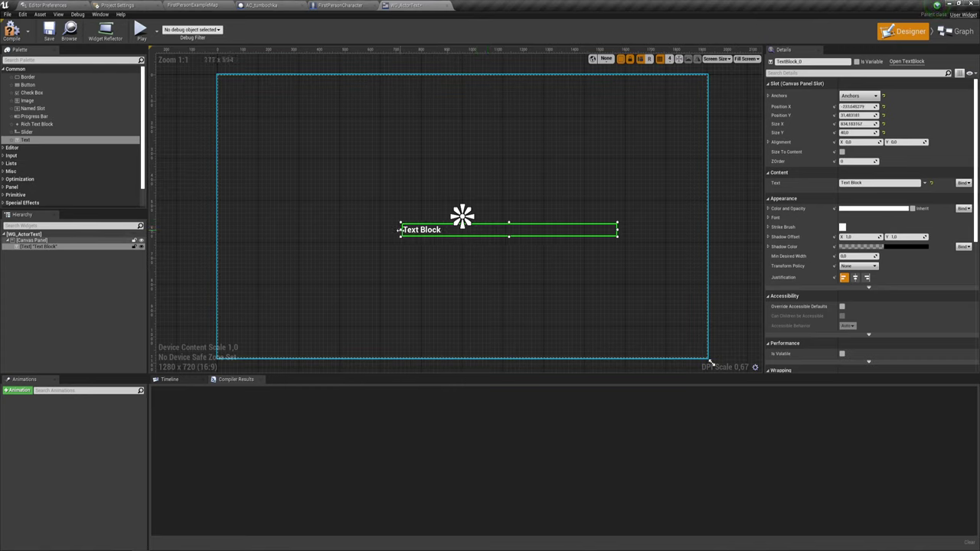
click(856, 278)
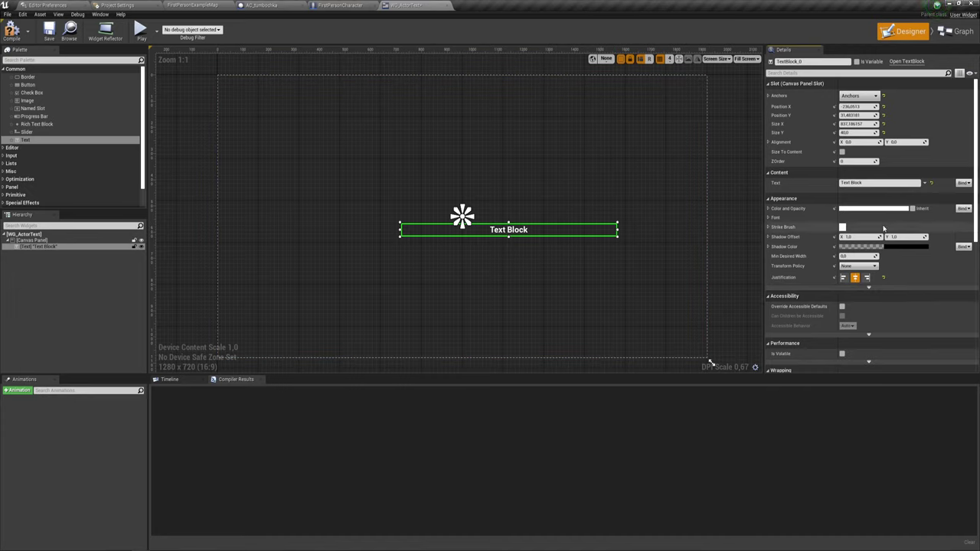
Set the Text Block's Color and Opacity to a near-white tint and compile WG_ActorText.
click(877, 209)
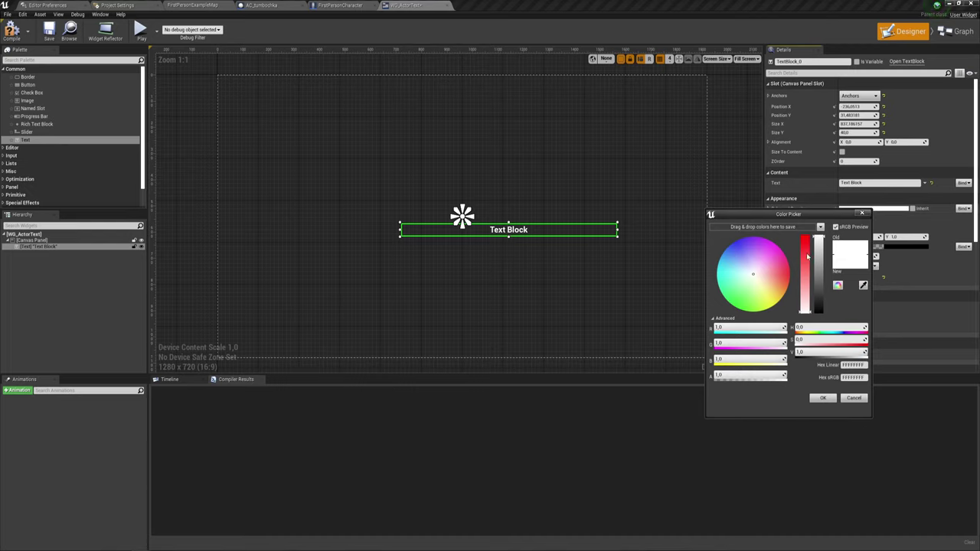
drag(776, 277, 738, 239)
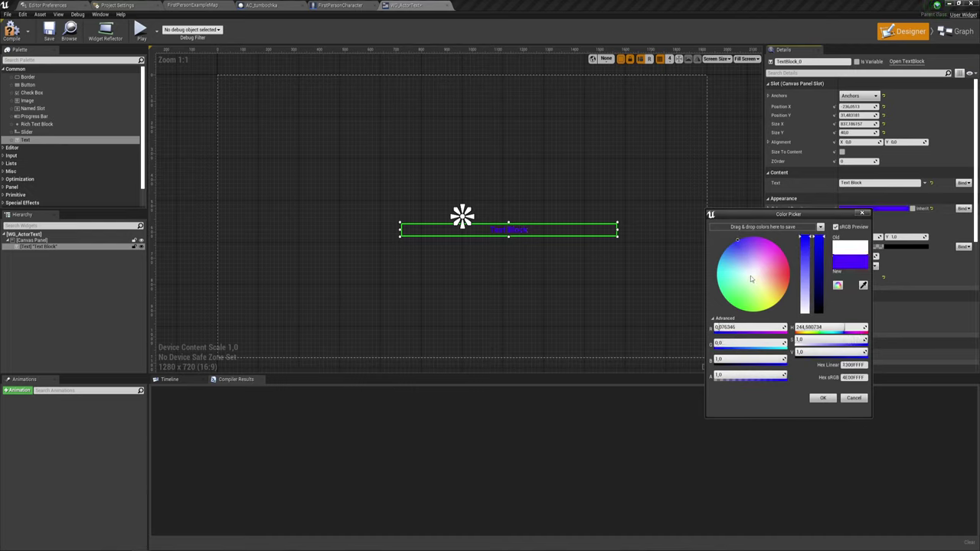
mouse_move(756, 281)
mouse_down()
mouse_move(741, 276)
mouse_move(759, 281)
mouse_up()
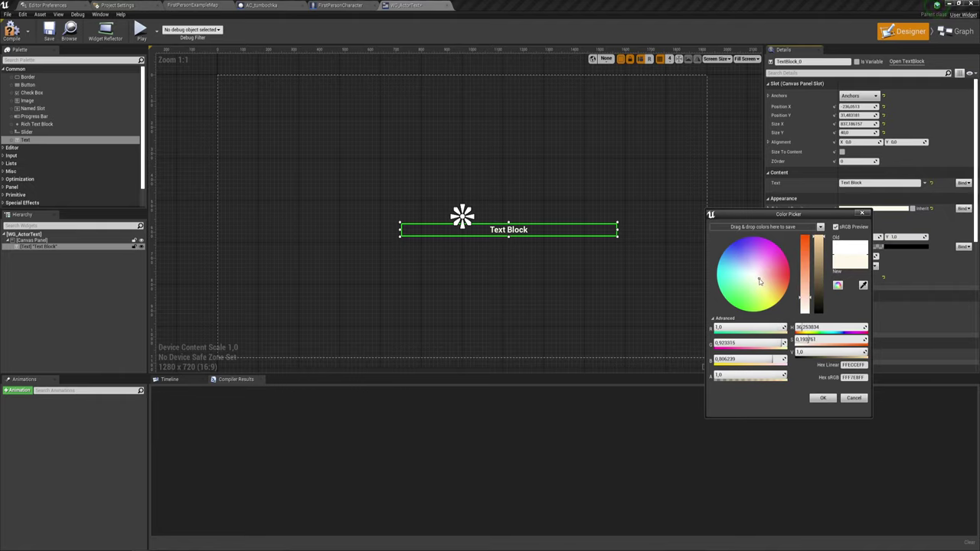
click(814, 399)
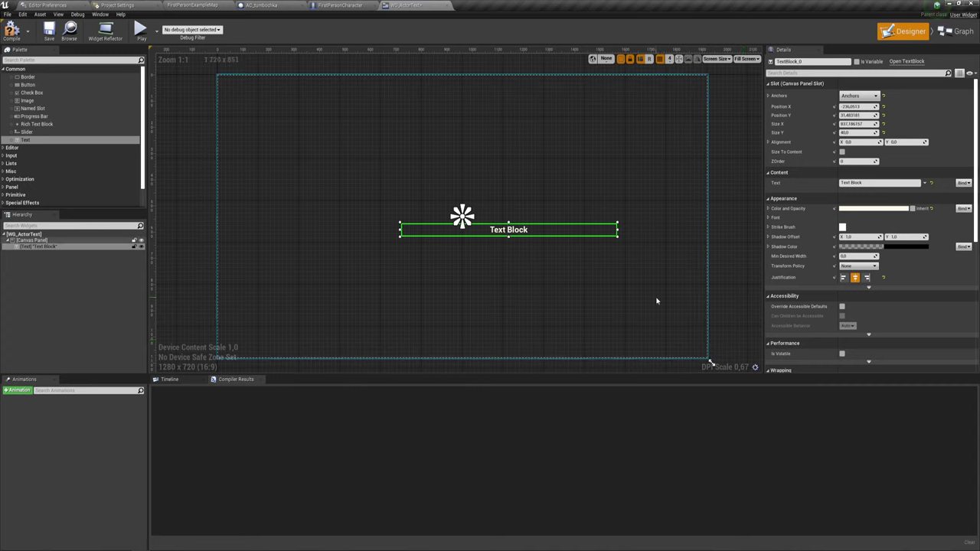
click(8, 30)
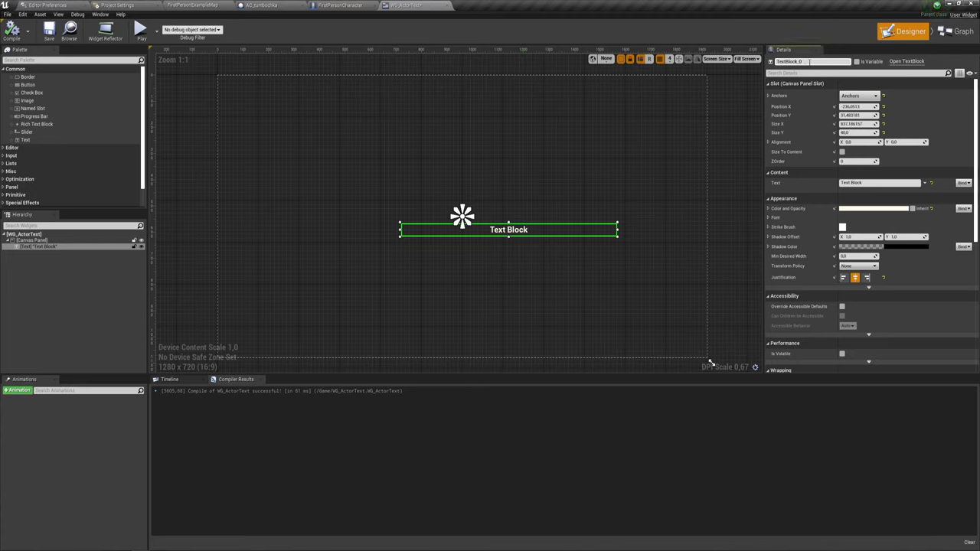
Tick Is Variable on the Text Block, then add NewFunction_0 in the Graph view.
click(858, 62)
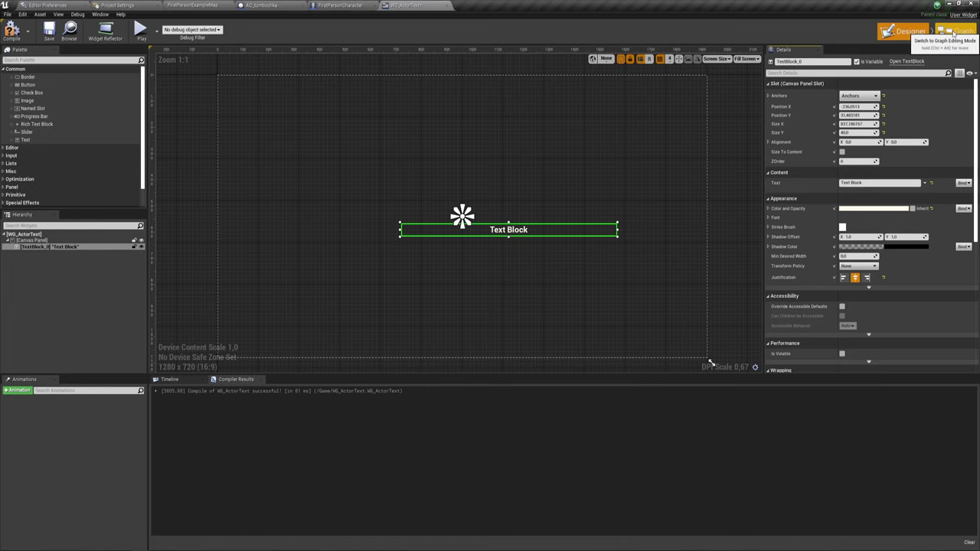
click(955, 32)
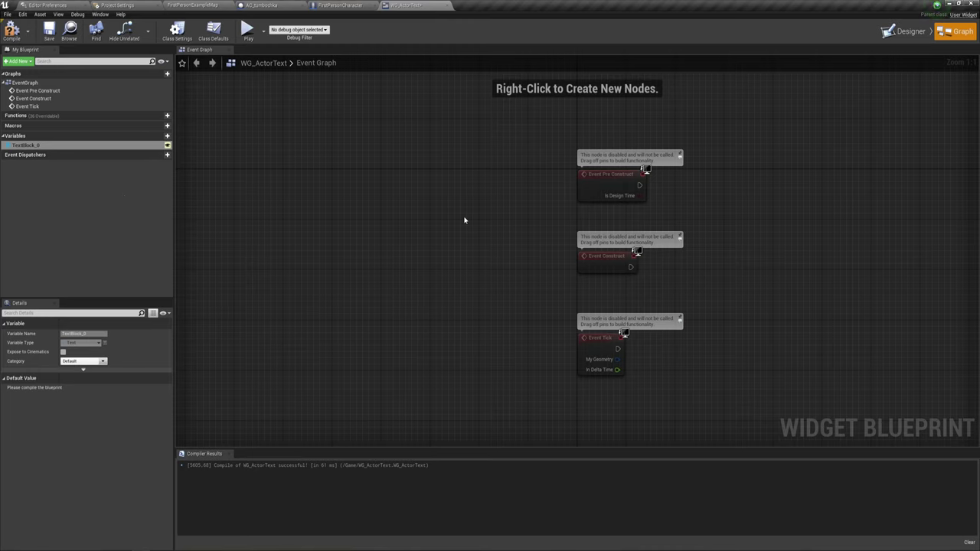
right_drag(473, 223, 266, 233)
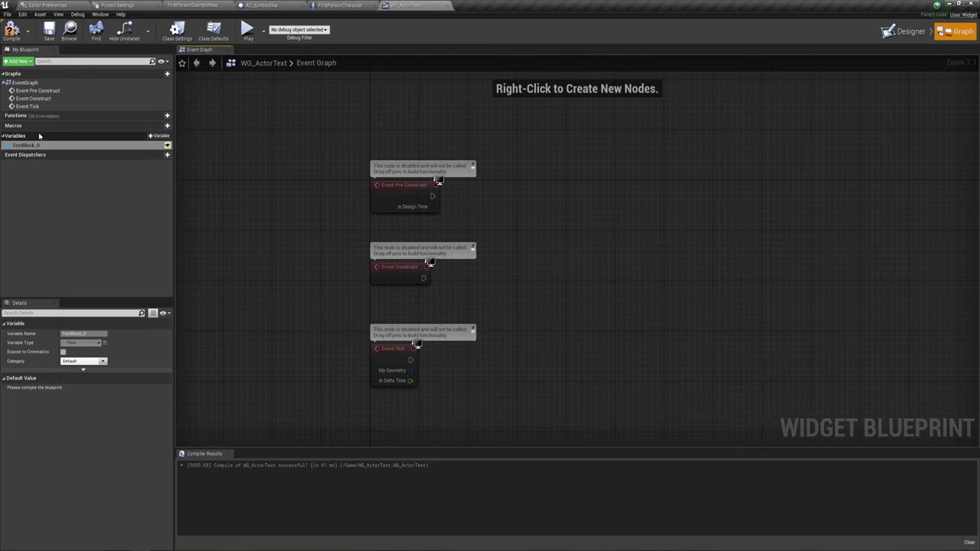
click(160, 116)
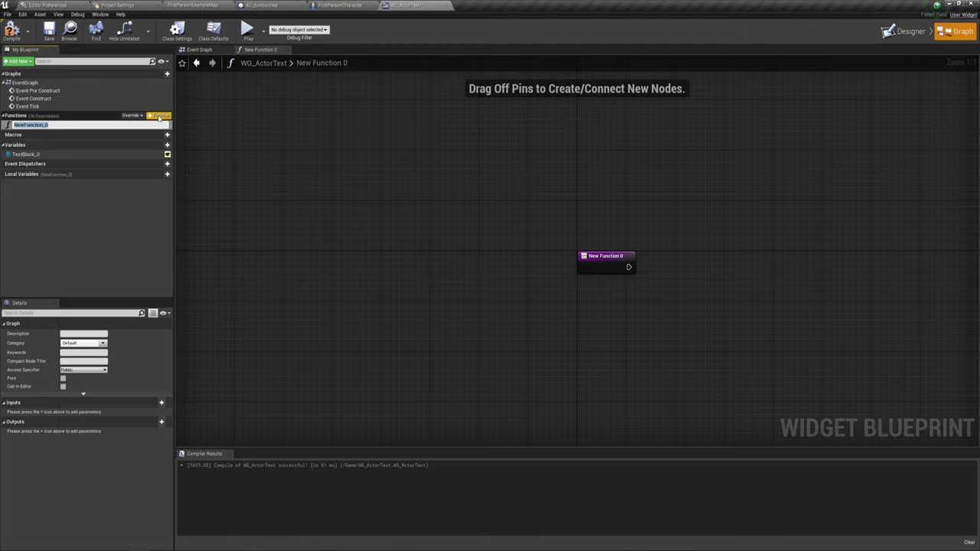
Rename the function WGText and make it call SetText on TextBlock_0 with an In Text input.
text(WGText)
key(Return)
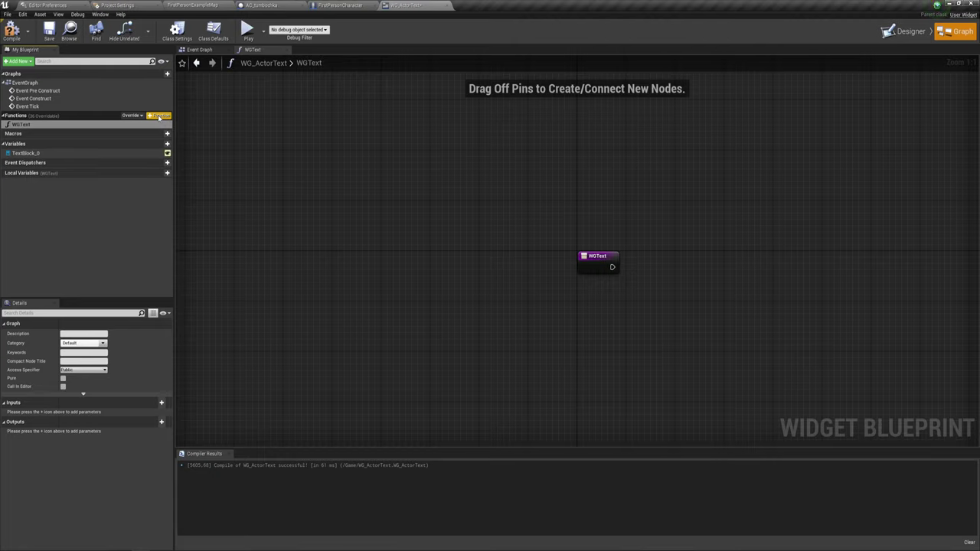
right_drag(659, 287, 460, 243)
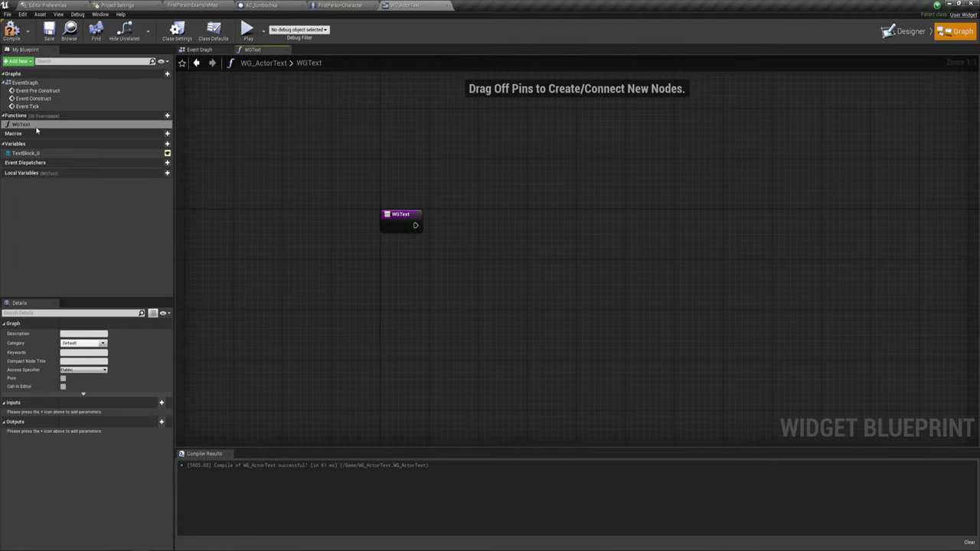
click(28, 154)
mouse_move(28, 154)
ctrl+mouse_down()
mouse_move(401, 248)
mouse_move(472, 205)
ctrl+mouse_up()
text(se)
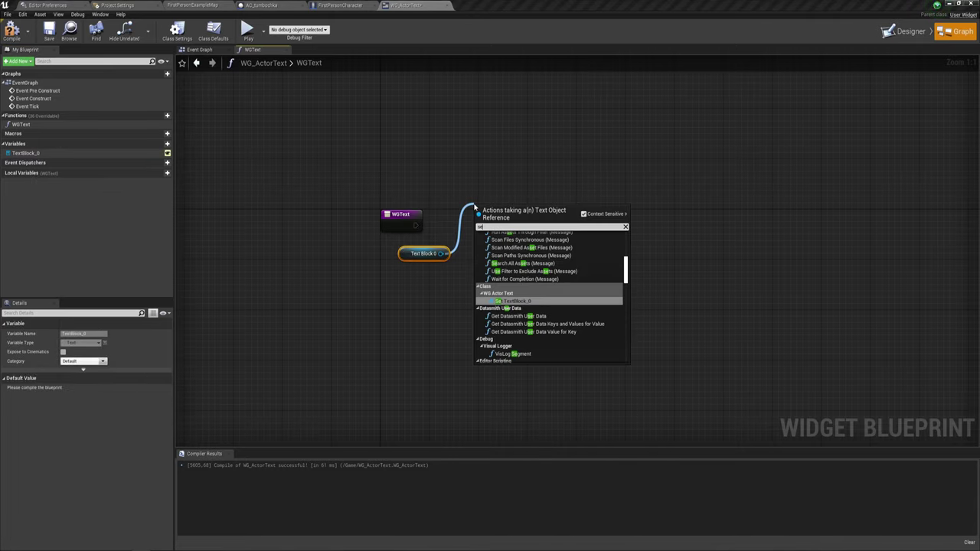
text(t text)
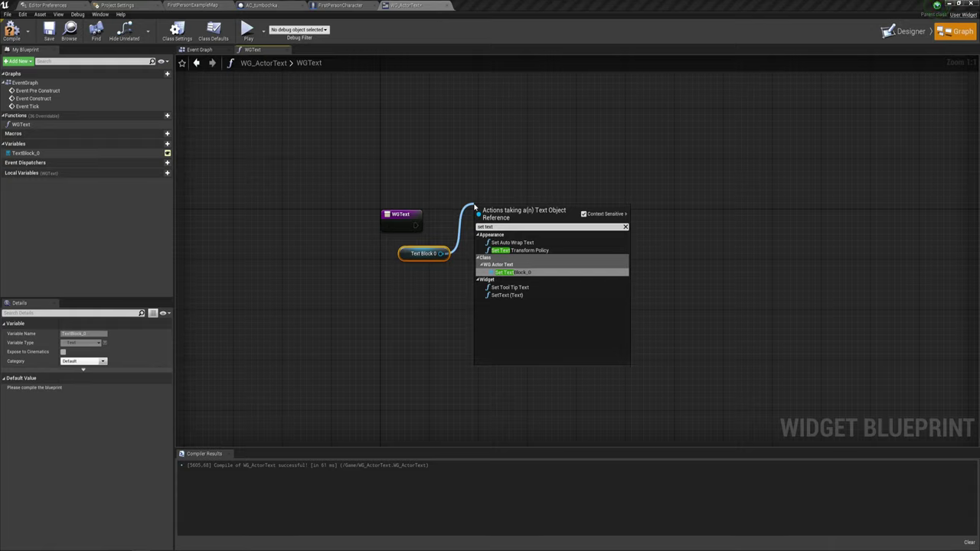
click(511, 295)
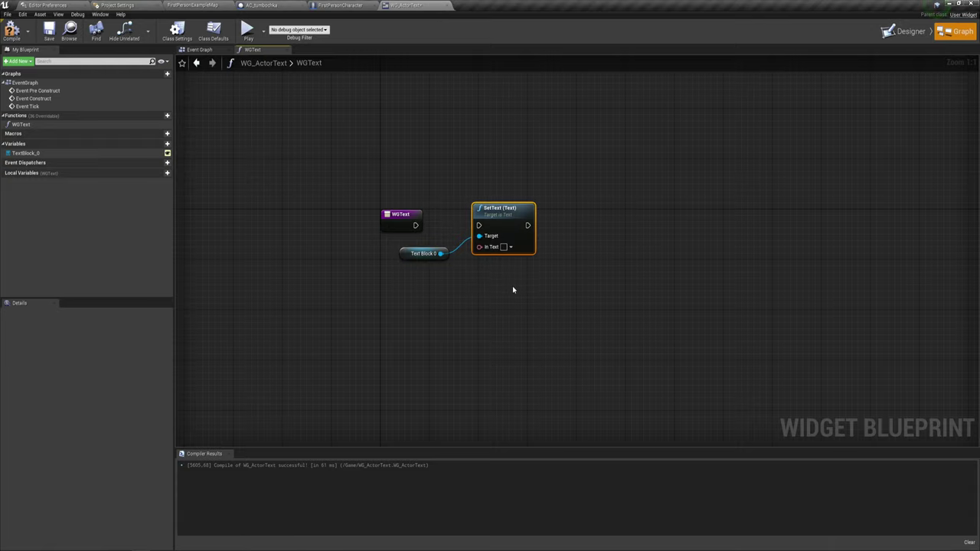
mouse_move(479, 225)
mouse_down()
mouse_move(415, 227)
mouse_move(412, 246)
mouse_up()
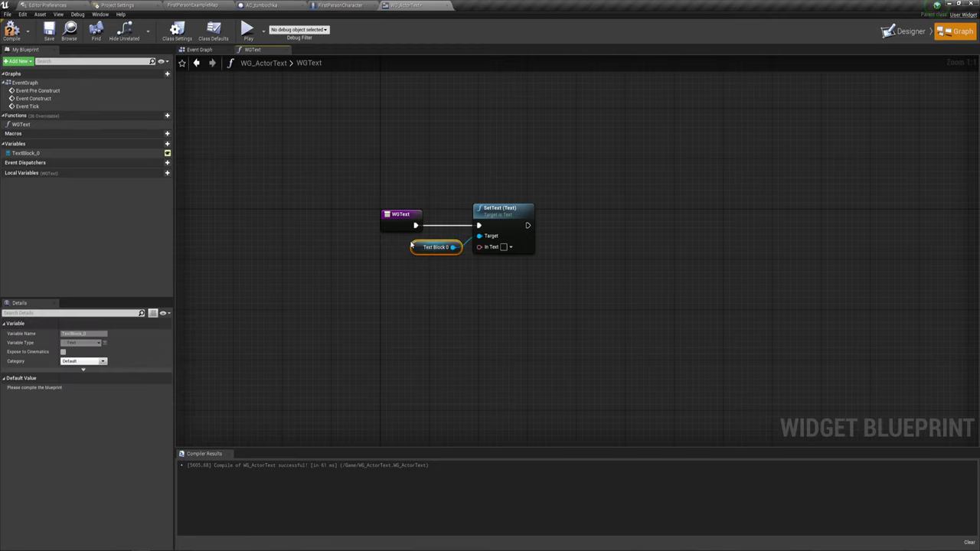
mouse_move(480, 247)
mouse_down()
mouse_move(396, 247)
mouse_move(388, 226)
mouse_move(442, 235)
mouse_move(502, 220)
mouse_move(552, 227)
mouse_move(544, 229)
mouse_up()
click(463, 235)
Compile and save WG_ActorText, then open the MyInterface blueprint interface.
click(11, 31)
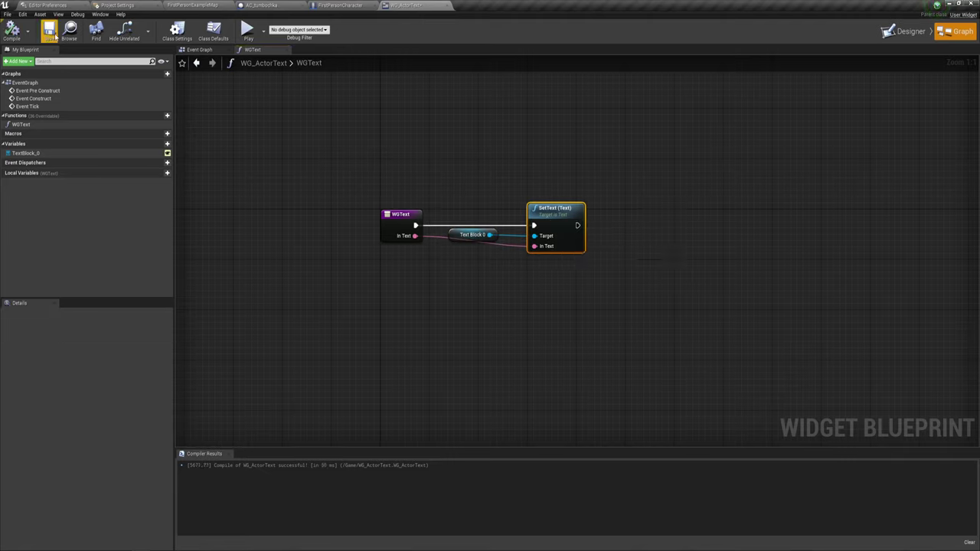
click(55, 36)
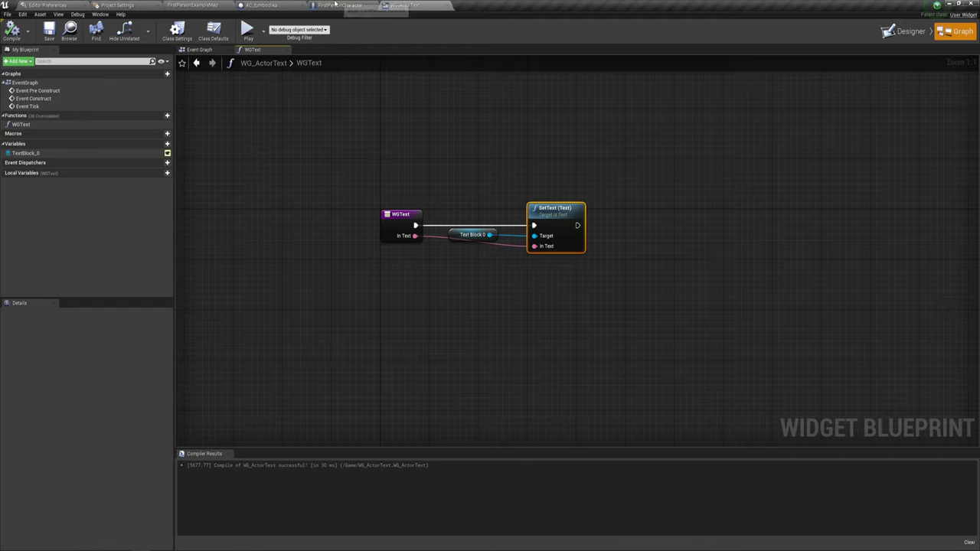
drag(421, 4, 278, 5)
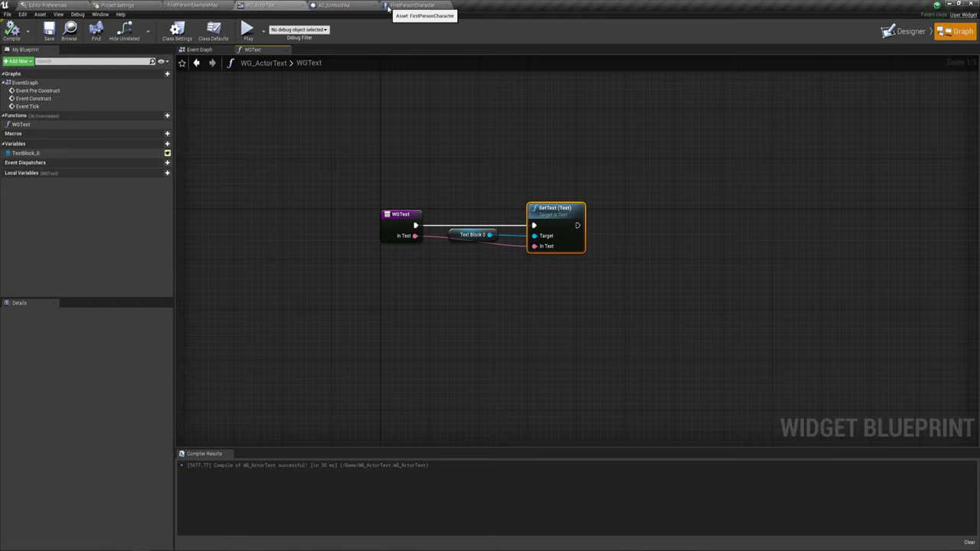
click(192, 5)
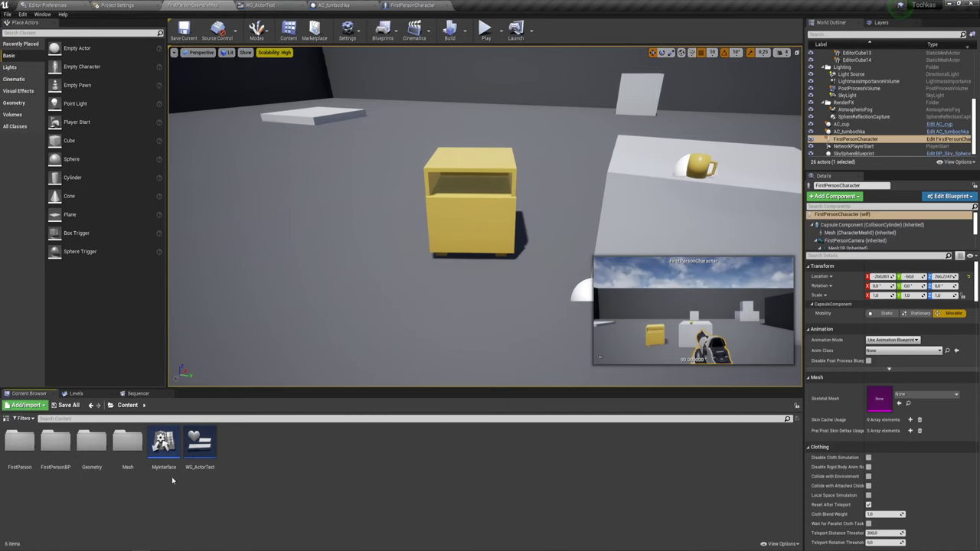
double_click(162, 440)
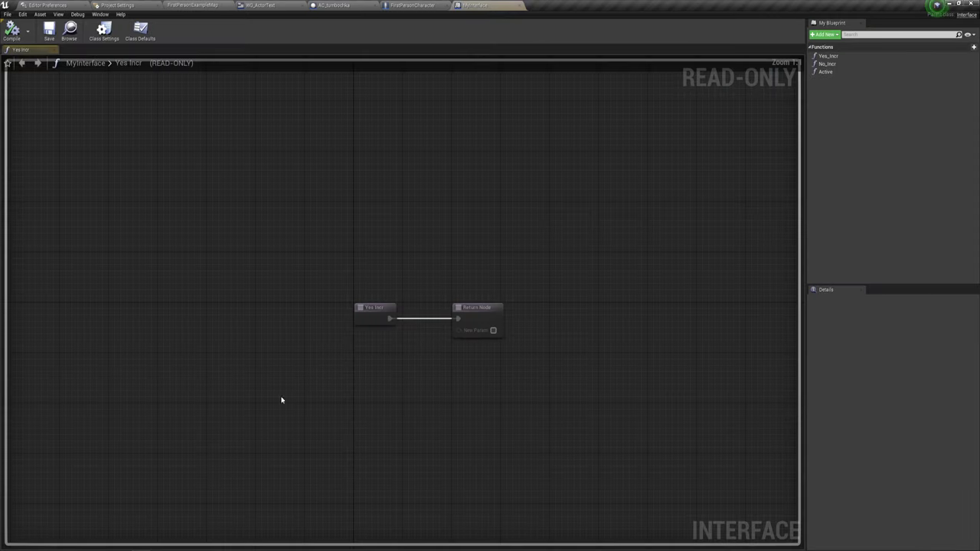
Add a WGActive function to MyInterface, then compile and save the interface.
click(826, 34)
click(835, 51)
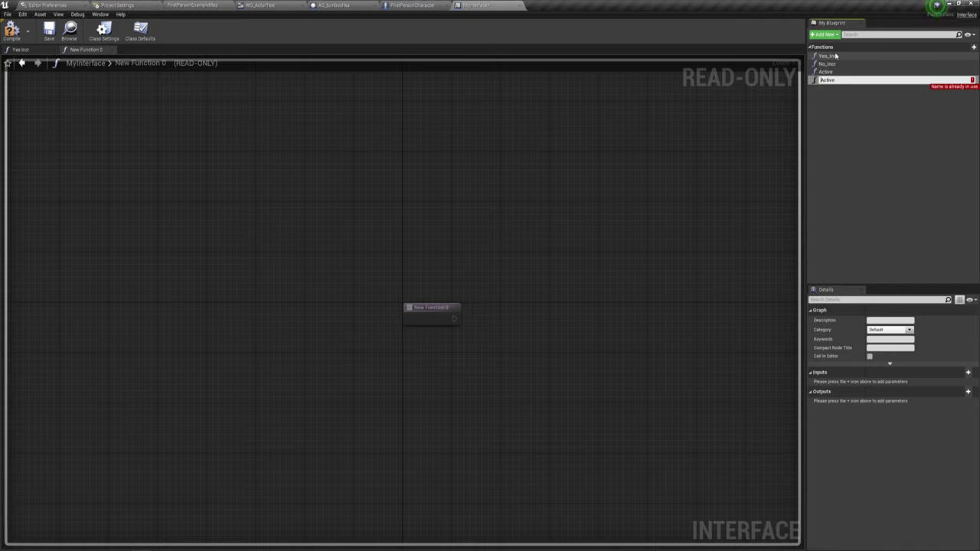
text(WG)
key(Return)
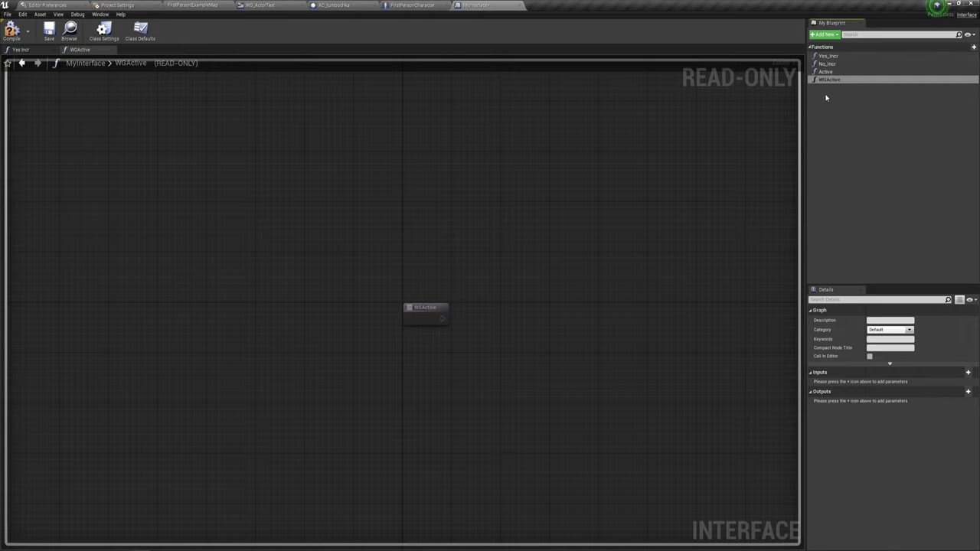
click(12, 30)
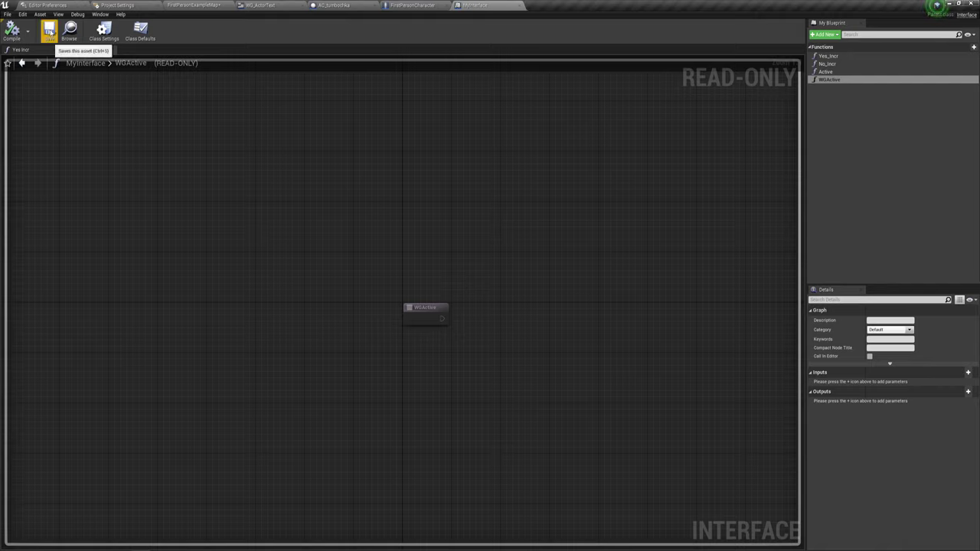
click(49, 30)
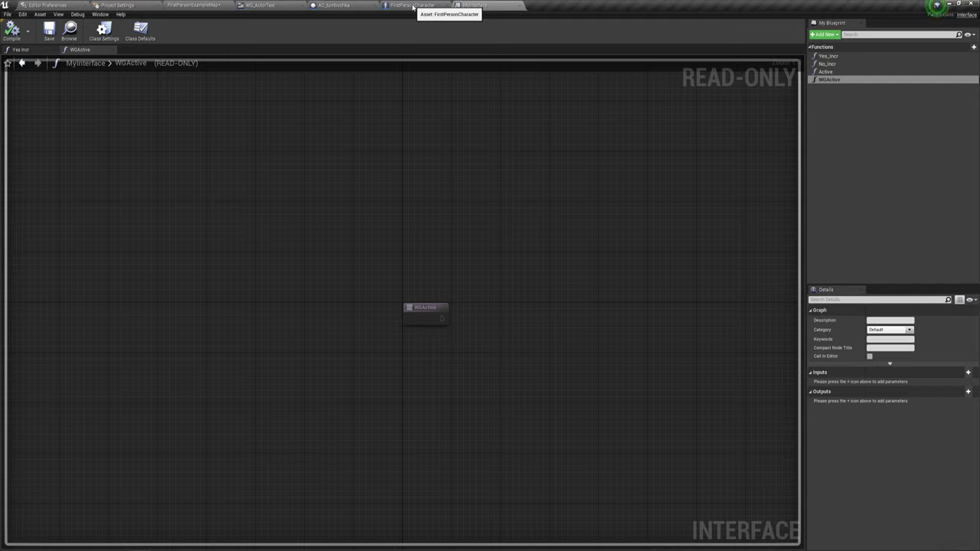
drag(479, 5, 266, 6)
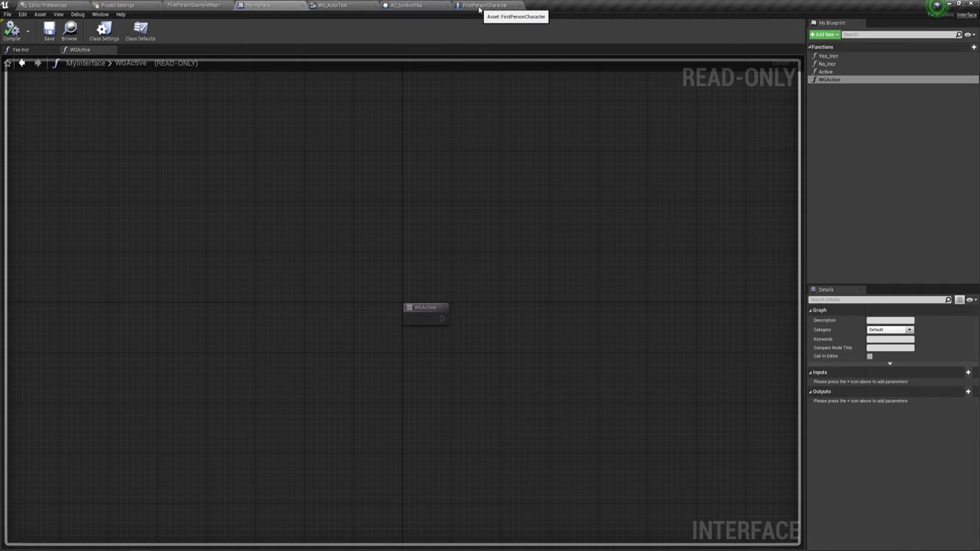
In FirstPersonCharacter's Event Graph, add a Sequence node after Event BeginPlay.
click(481, 6)
right_drag(536, 141, 452, 141)
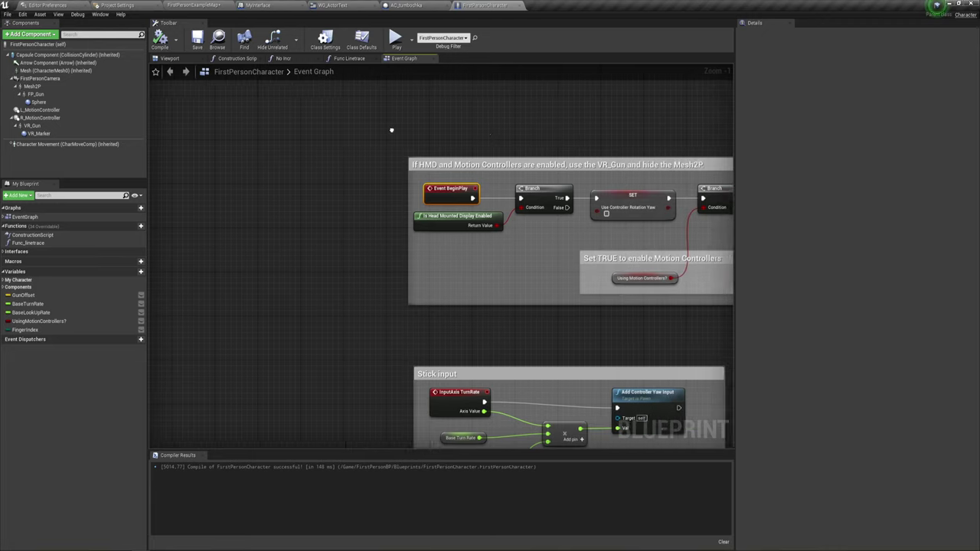
scroll(451, 141, down, 4)
right_drag(307, 87, 523, 184)
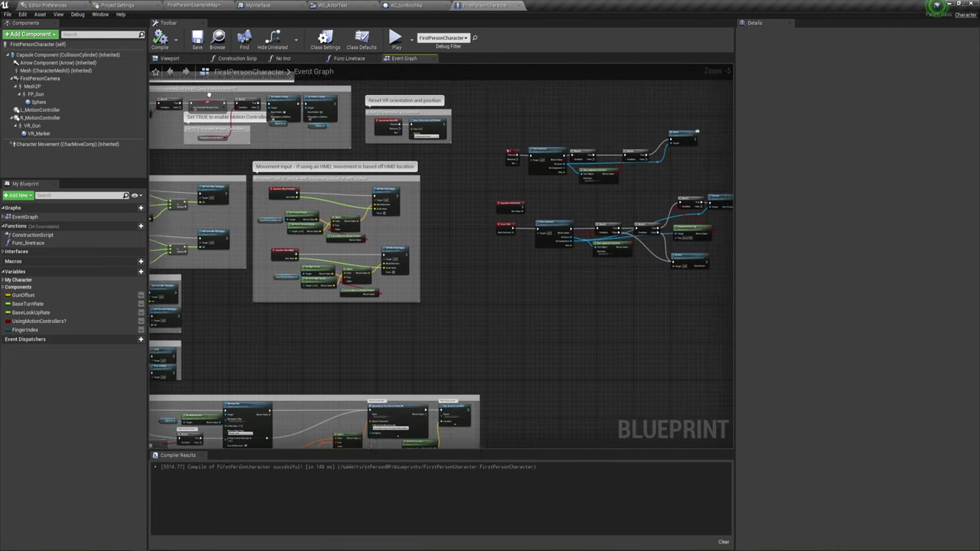
scroll(444, 191, up, 4)
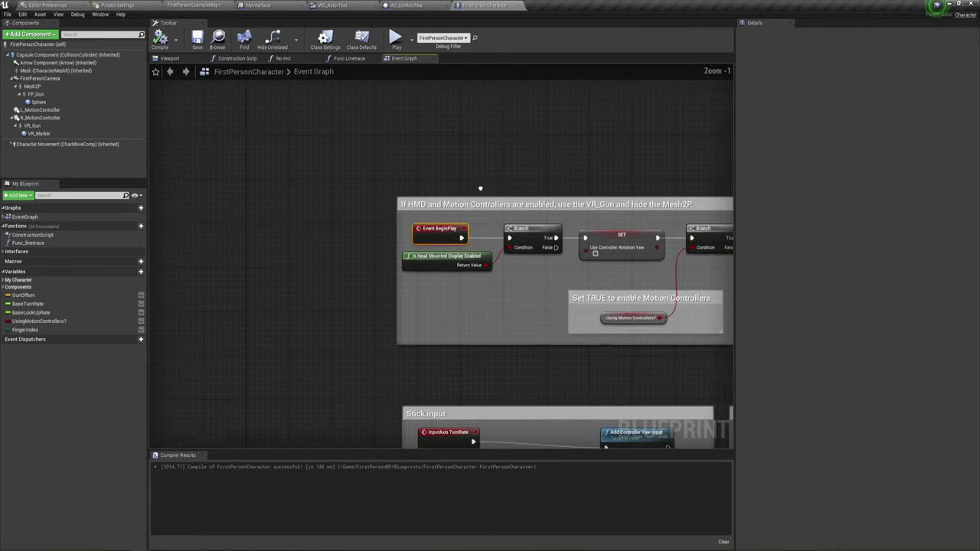
drag(490, 253, 356, 108)
right_drag(356, 117, 365, 224)
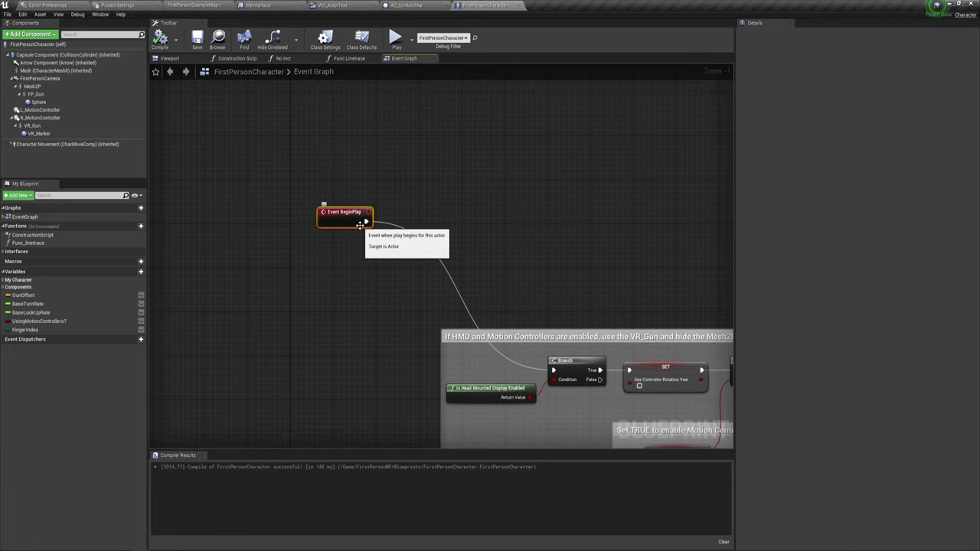
drag(366, 222, 416, 222)
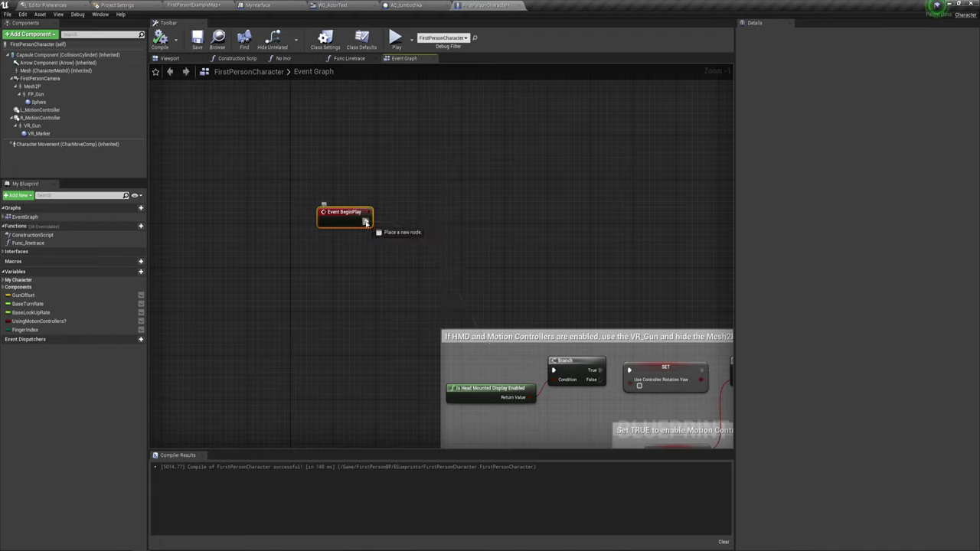
text(seq)
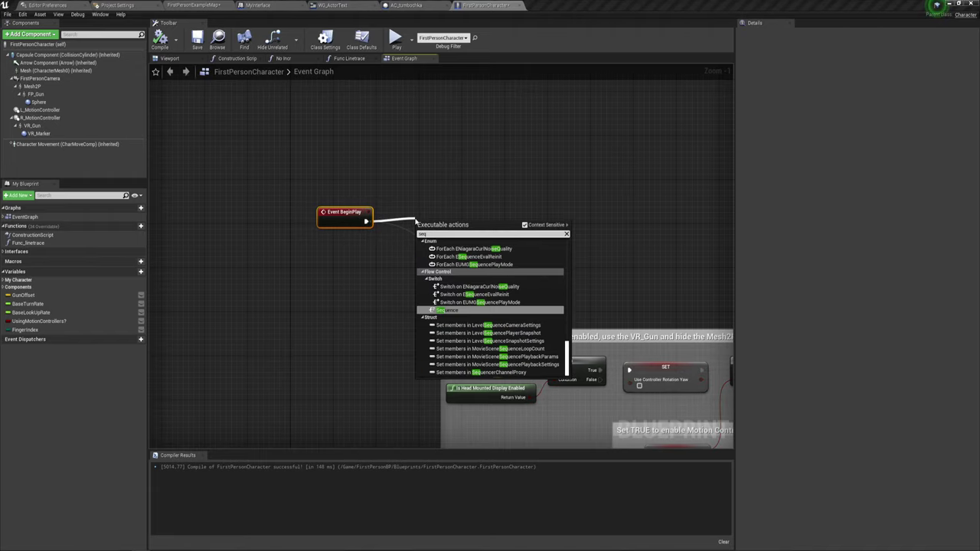
key(Return)
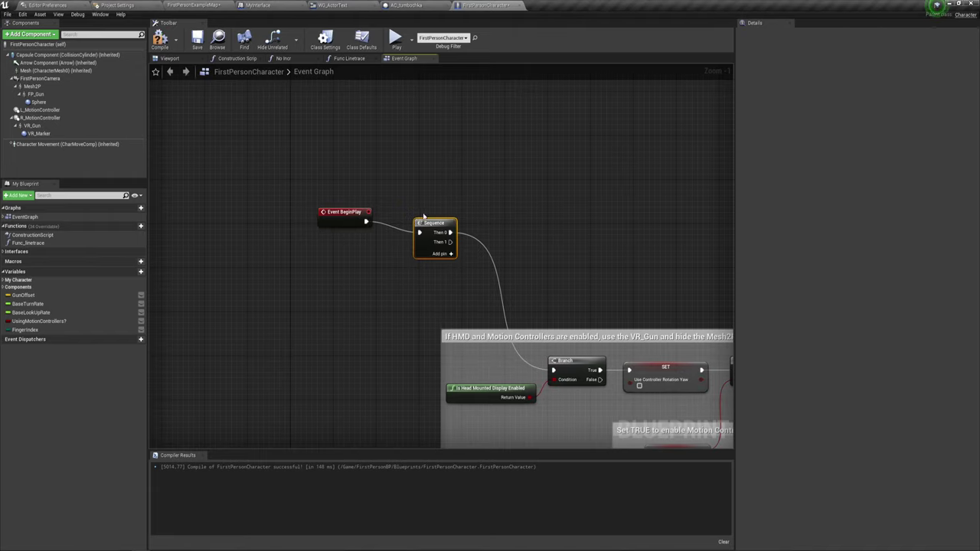
mouse_move(429, 230)
mouse_down()
mouse_move(397, 220)
mouse_move(555, 371)
mouse_up()
Wire Sequence Then 0 into a Create Widget node with Class WG Actor Text.
alt+click(417, 222)
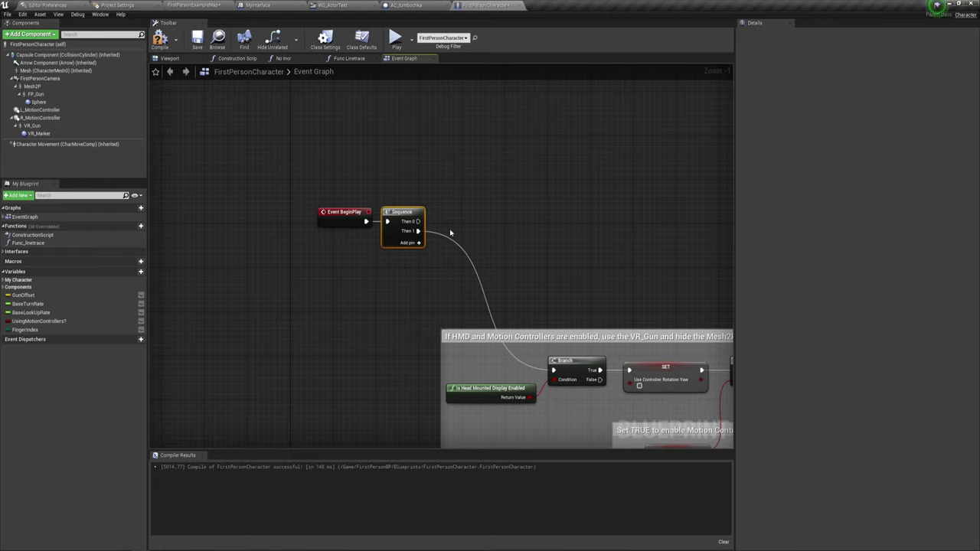
drag(417, 222, 465, 185)
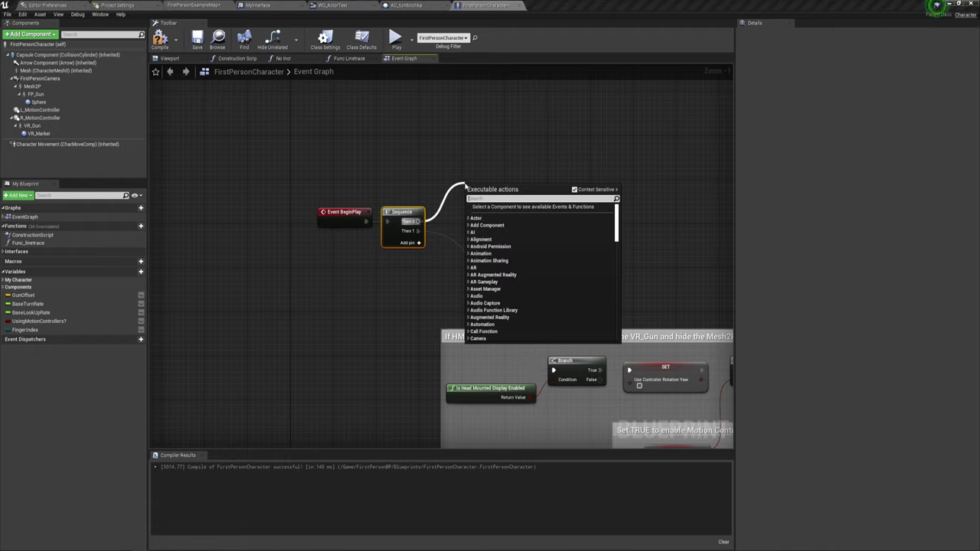
text(cre)
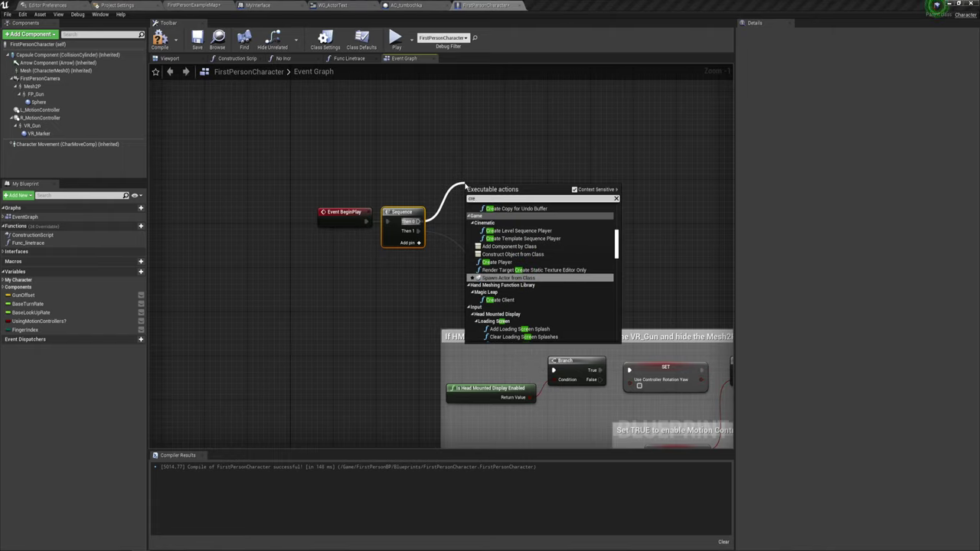
text(a)
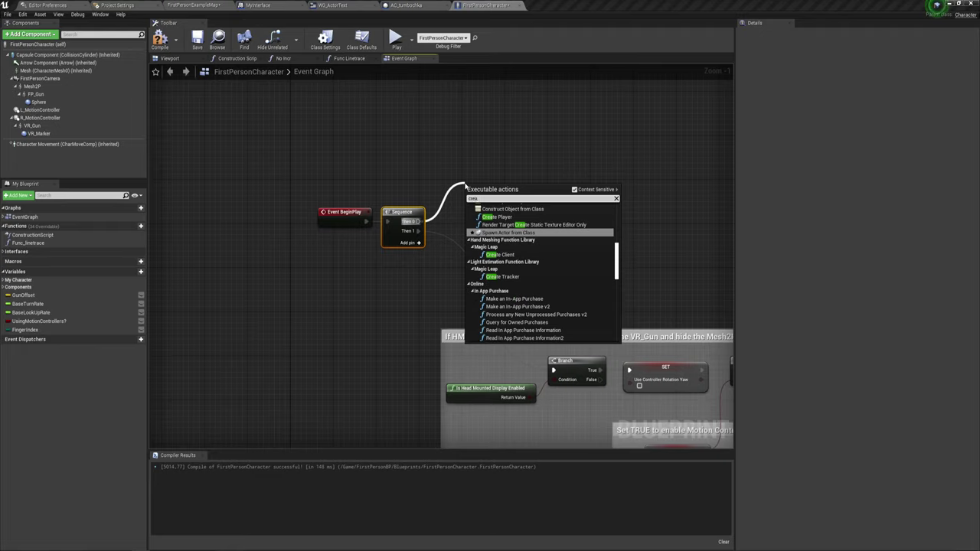
text(te wi)
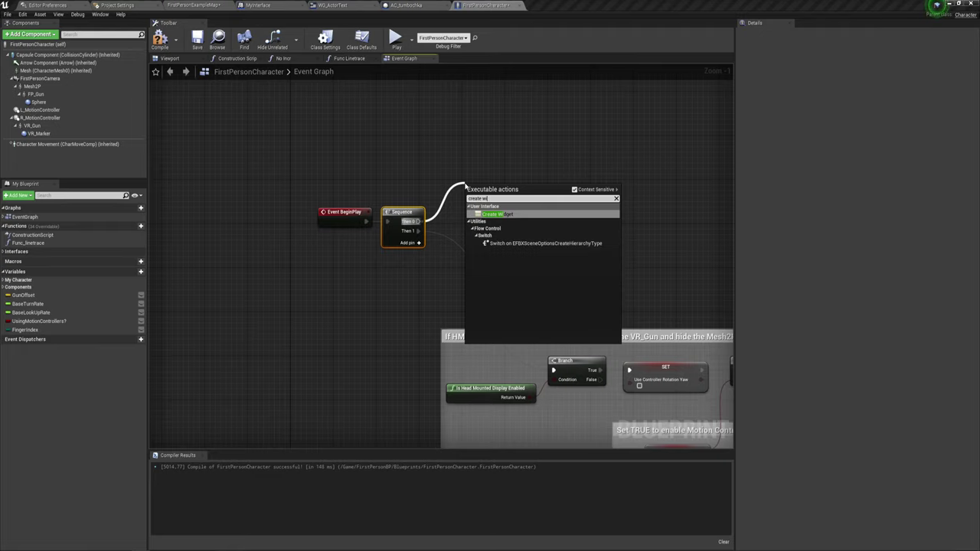
key(Return)
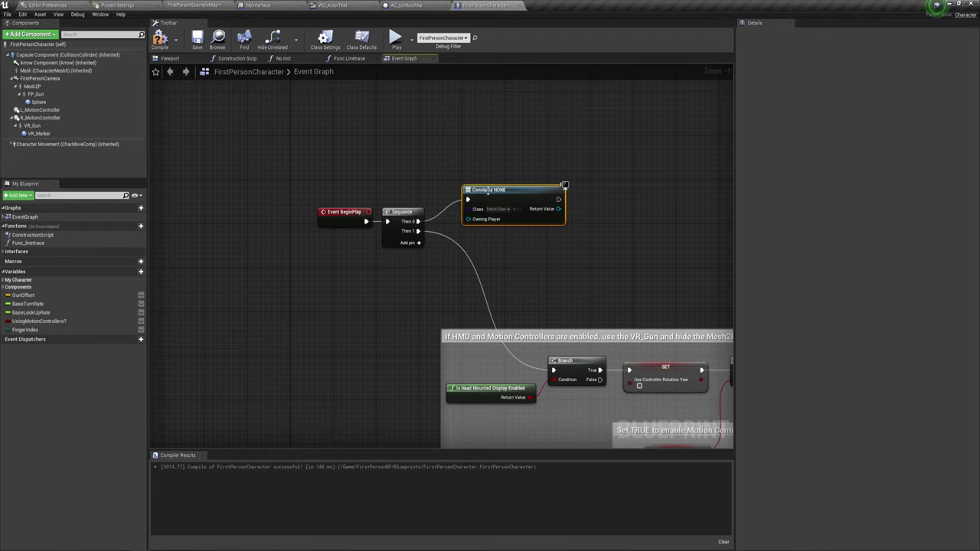
click(511, 210)
click(510, 248)
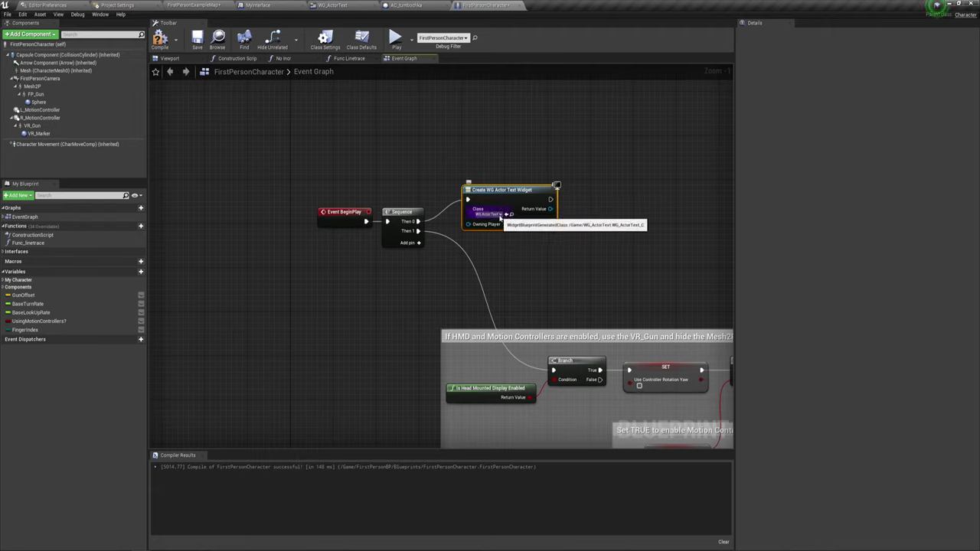
Promote the Create Widget return value to a variable named WG_ActorText.
drag(548, 211, 590, 203)
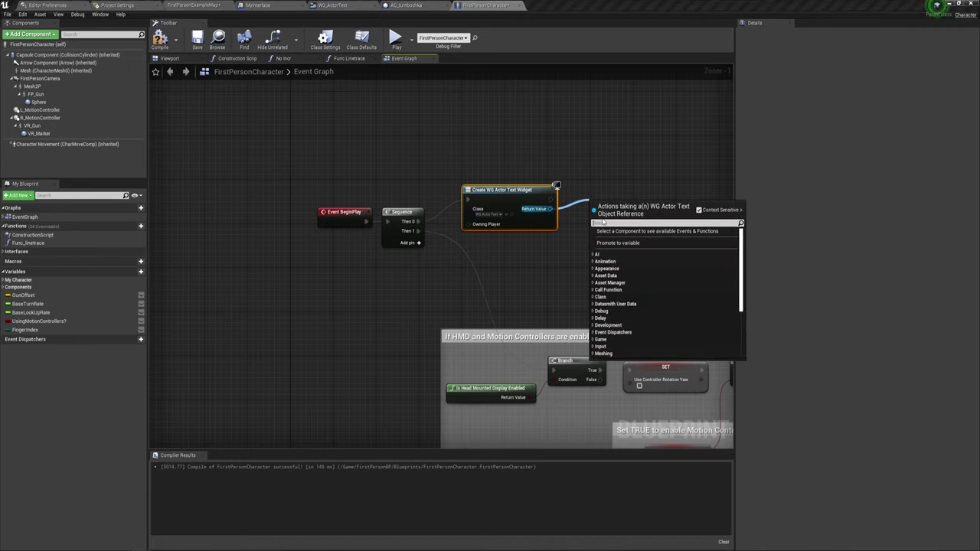
click(618, 242)
text(WG_ActorText)
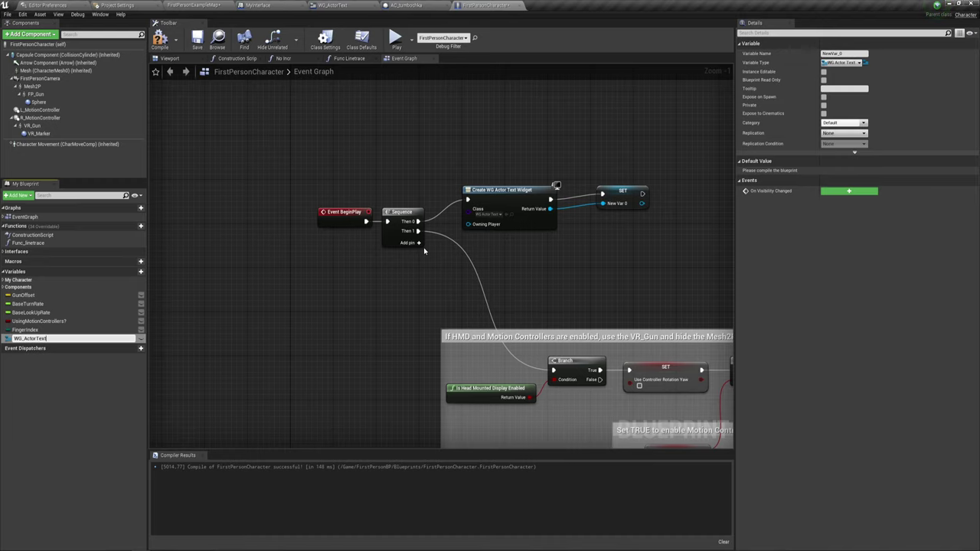
key(Return)
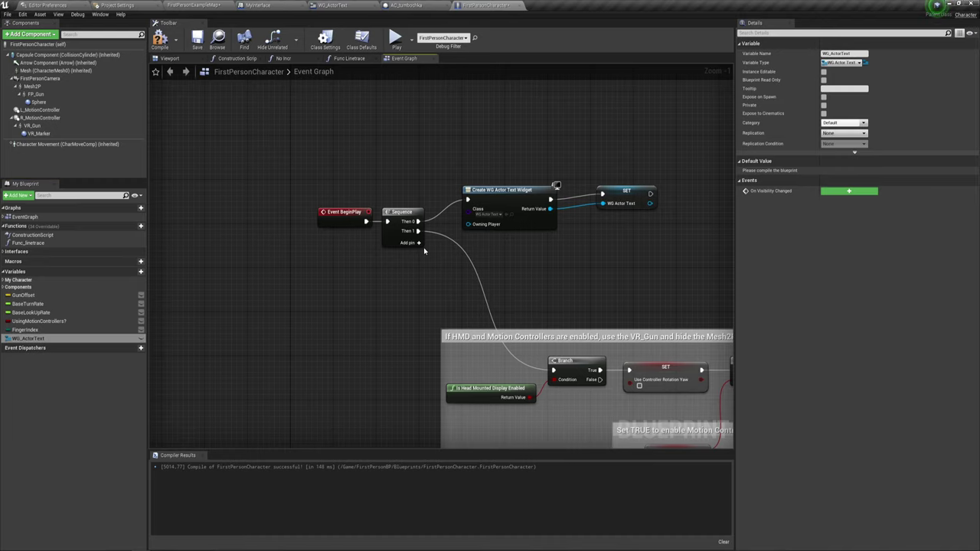
click(601, 198)
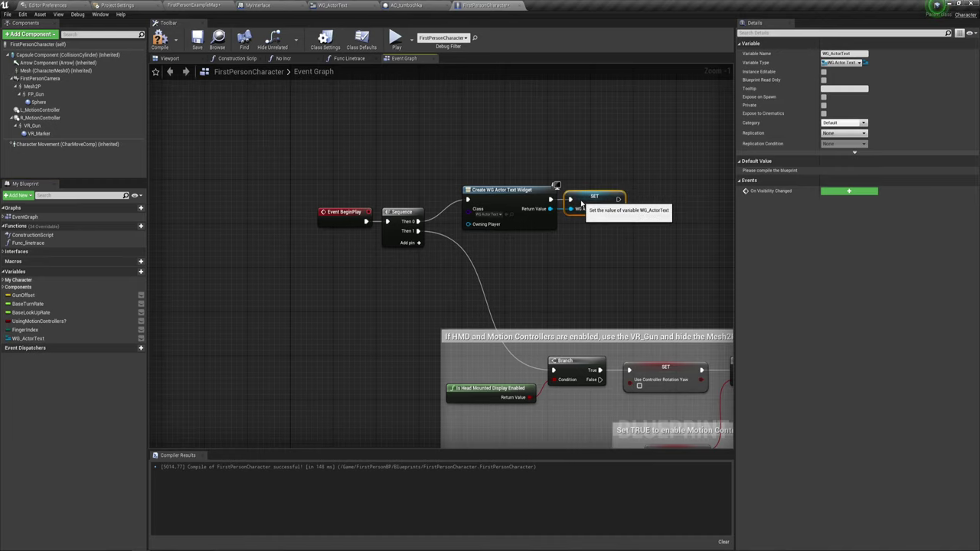
Add an Add to Viewport node after the SET node and tidy the three nodes.
drag(619, 208, 651, 204)
text(add)
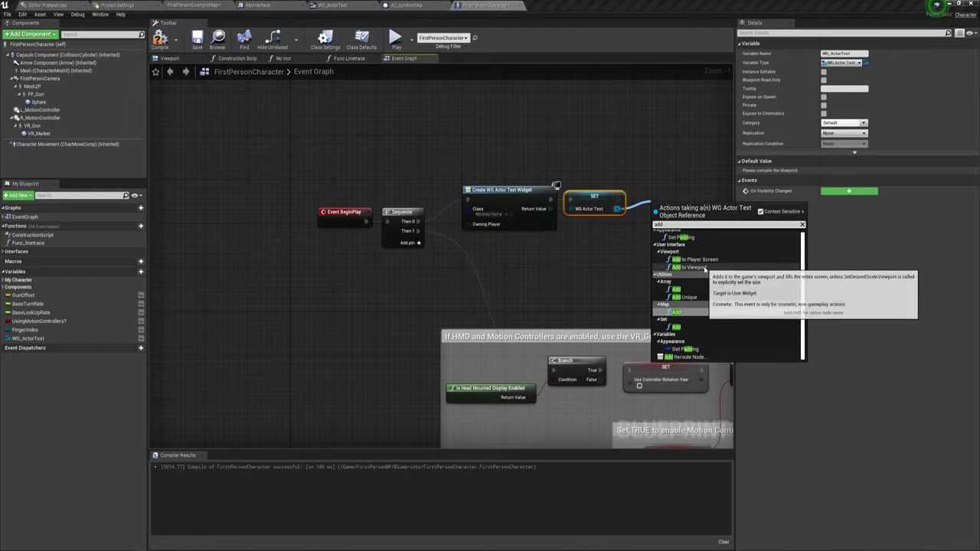
click(690, 268)
drag(673, 208, 651, 187)
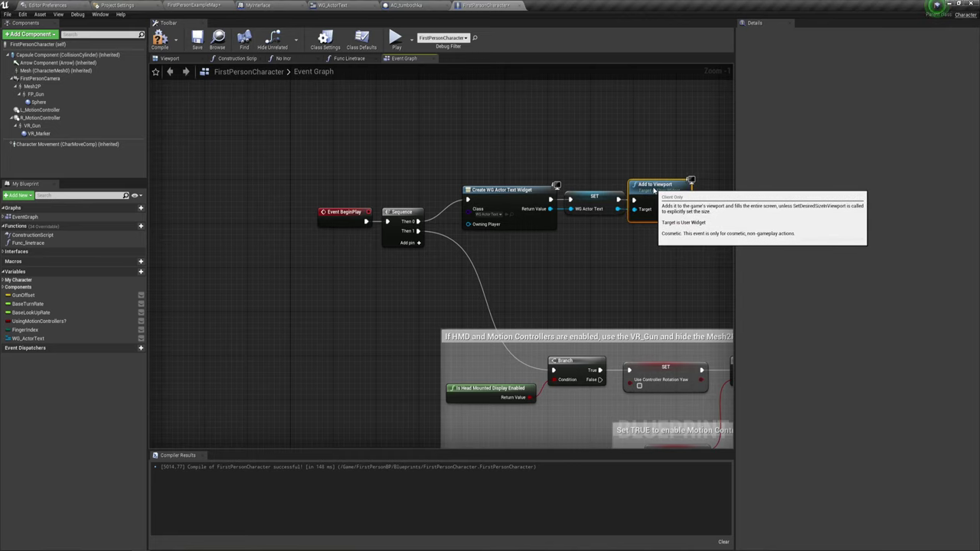
right_drag(638, 264, 489, 218)
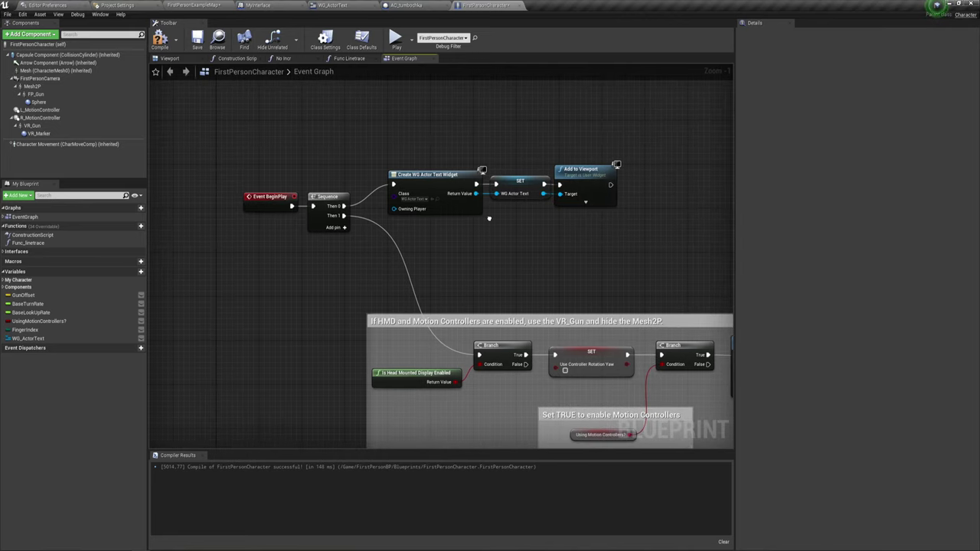
drag(472, 229, 621, 140)
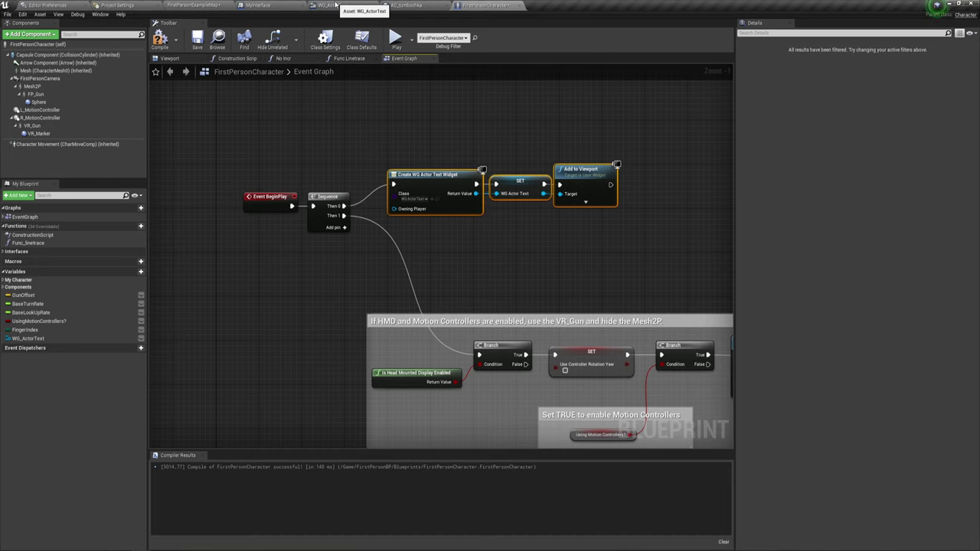
In WG_ActorText's Designer, set TextBlock_0's Behavior > Visibility to Hidden.
click(330, 4)
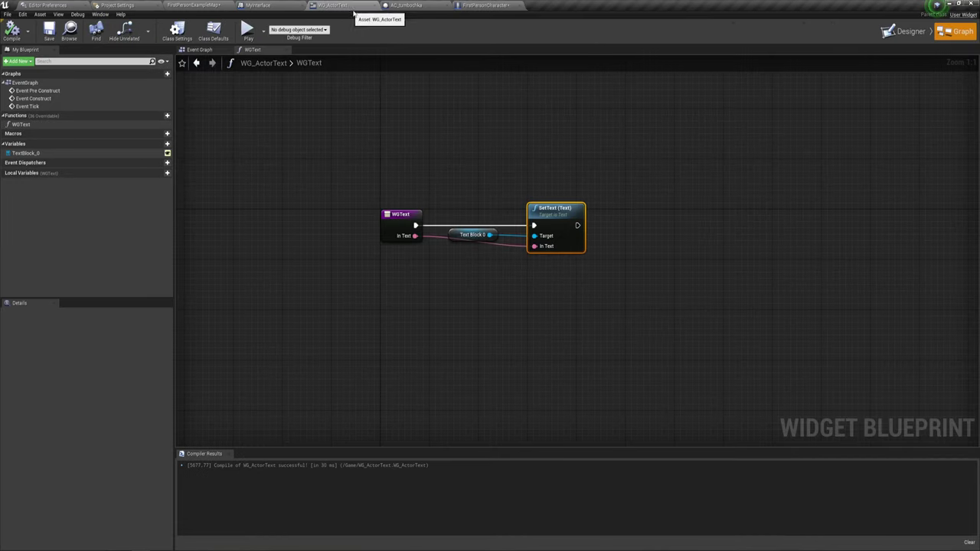
click(911, 31)
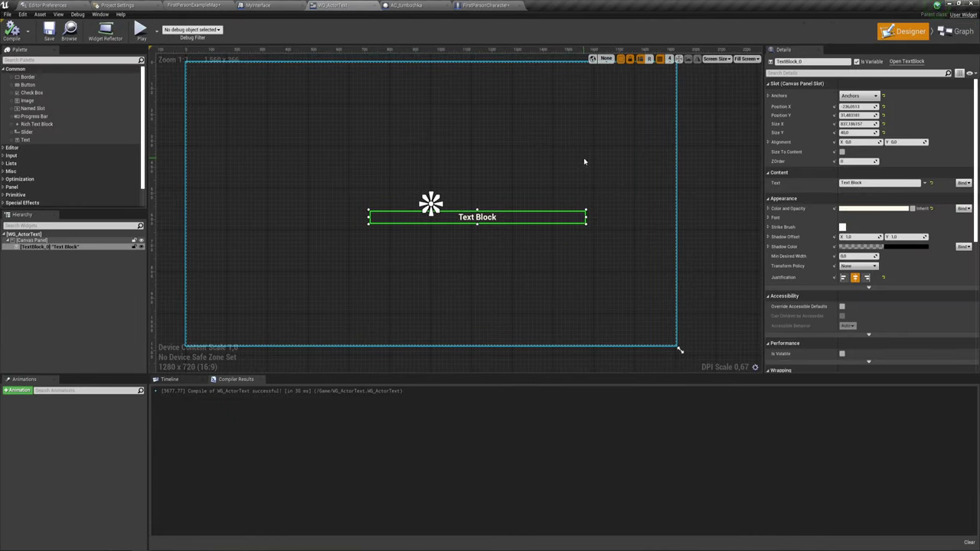
click(475, 192)
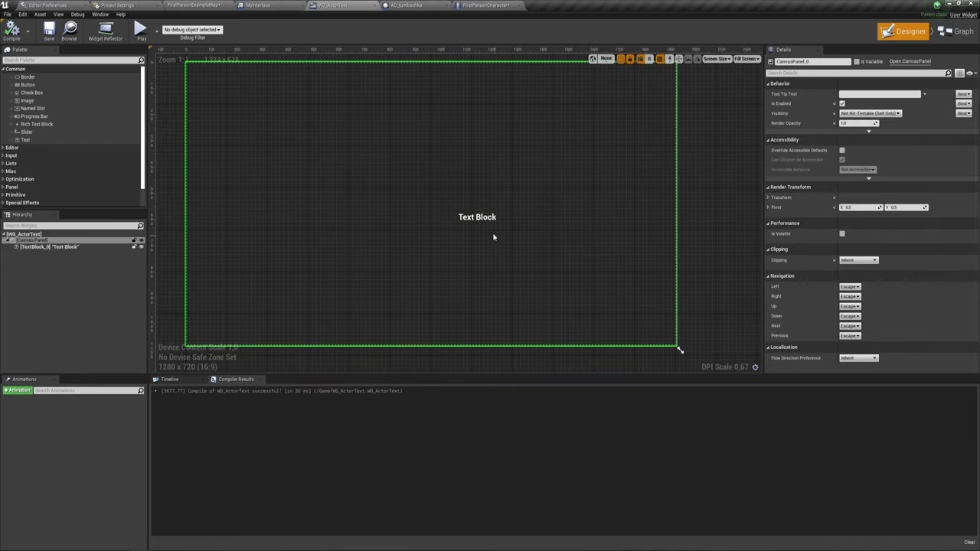
click(482, 218)
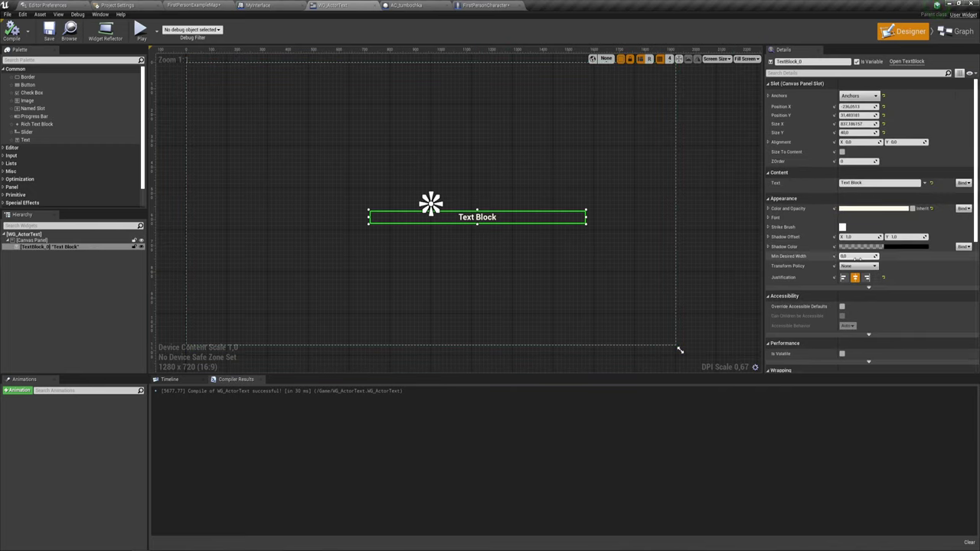
scroll(808, 262, down, 2)
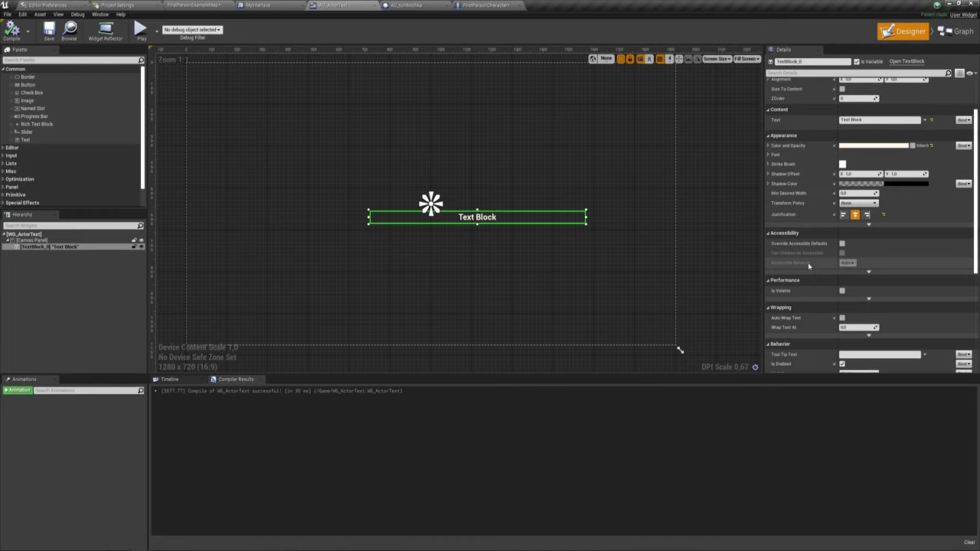
scroll(808, 263, down, 2)
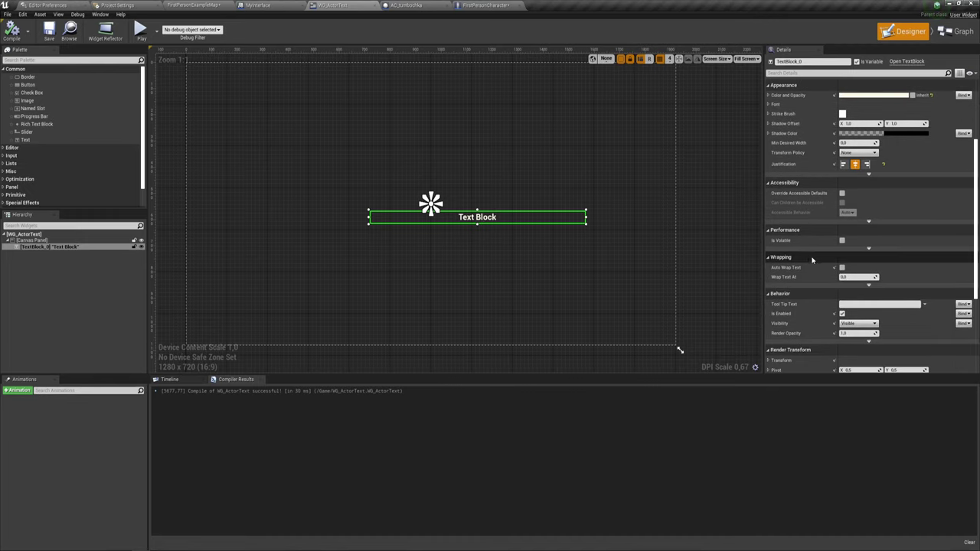
scroll(810, 265, down, 1)
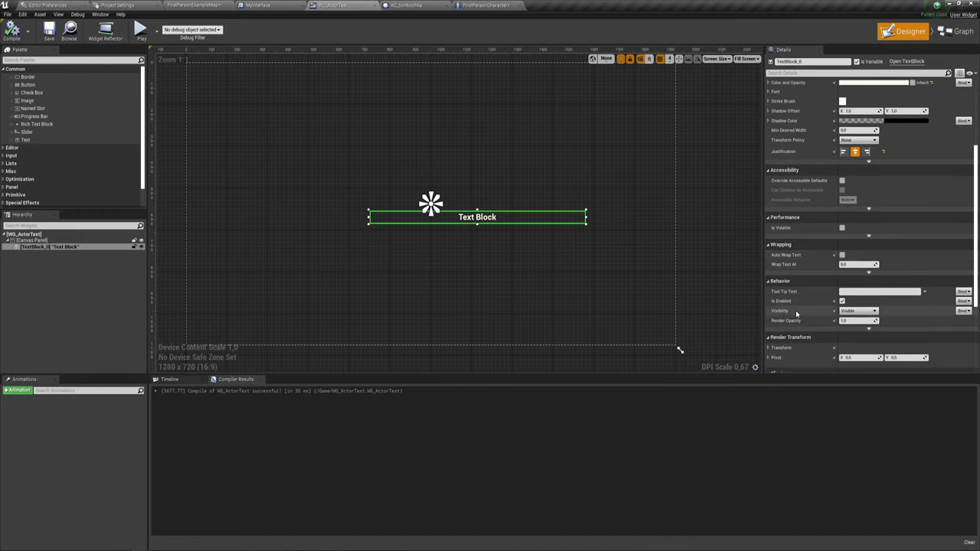
click(857, 311)
click(854, 329)
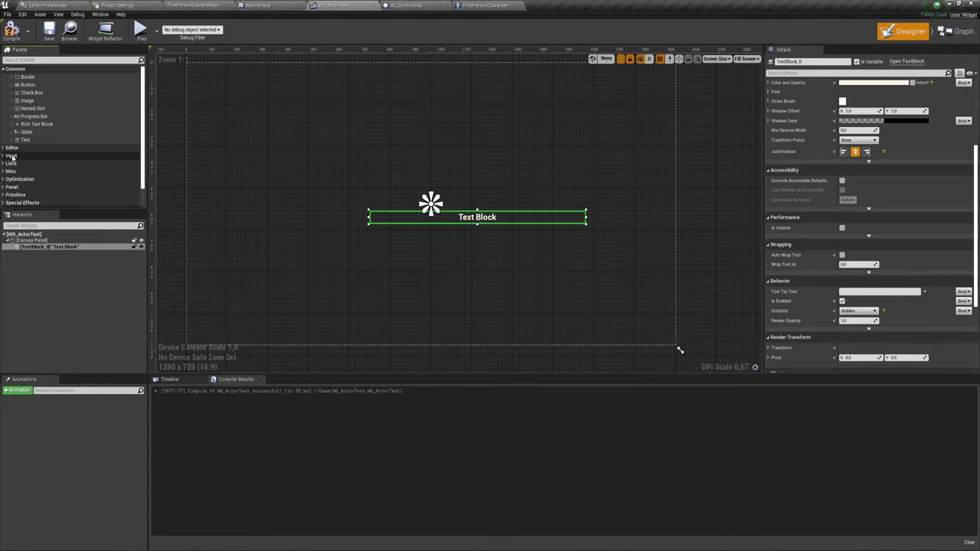
Browse the Palette's Input and Panel widget categories.
click(11, 157)
scroll(37, 185, down, 2)
scroll(38, 185, up, 2)
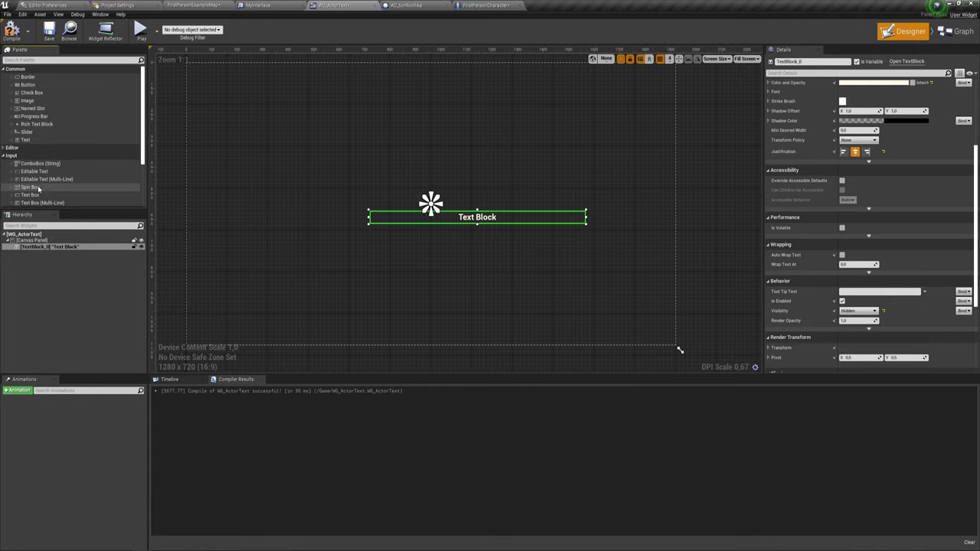
click(11, 155)
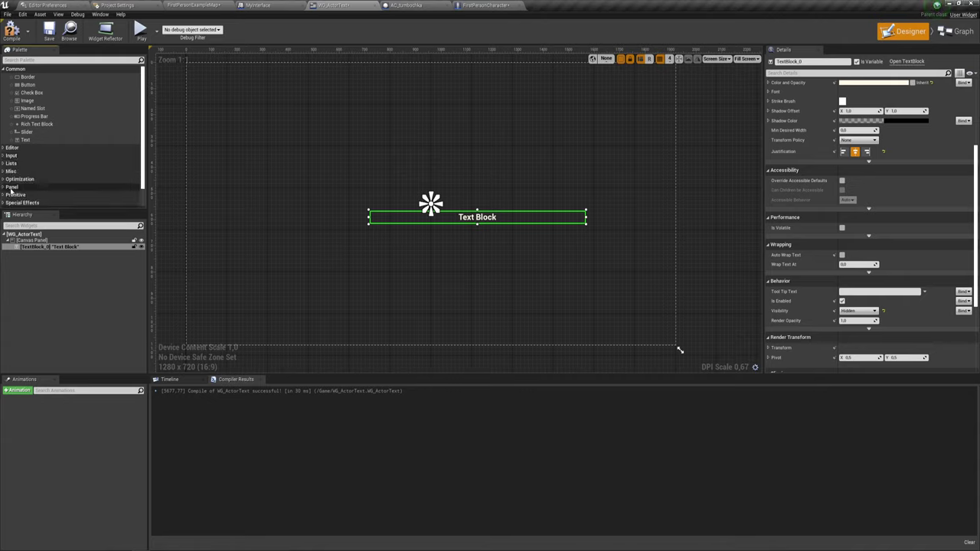
click(11, 188)
scroll(12, 188, down, 3)
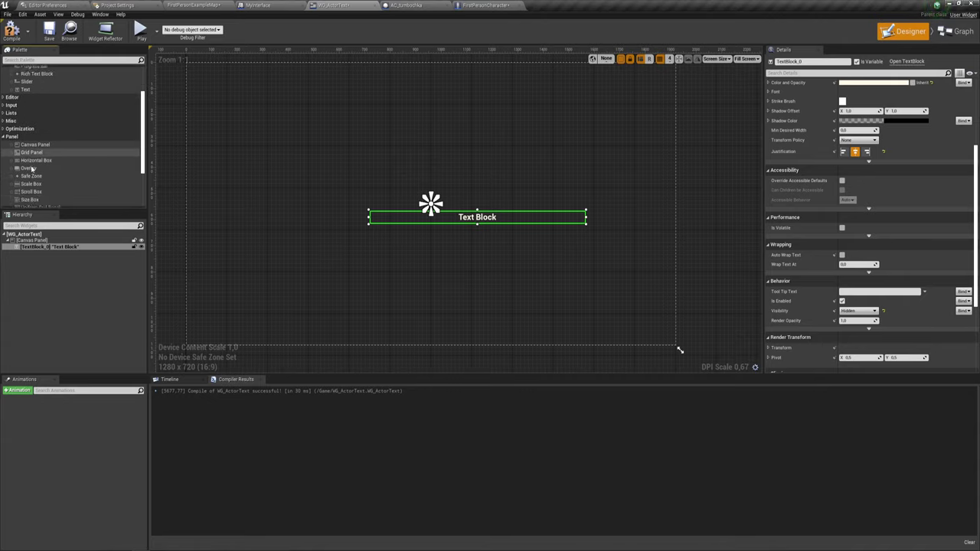
scroll(41, 135, up, 3)
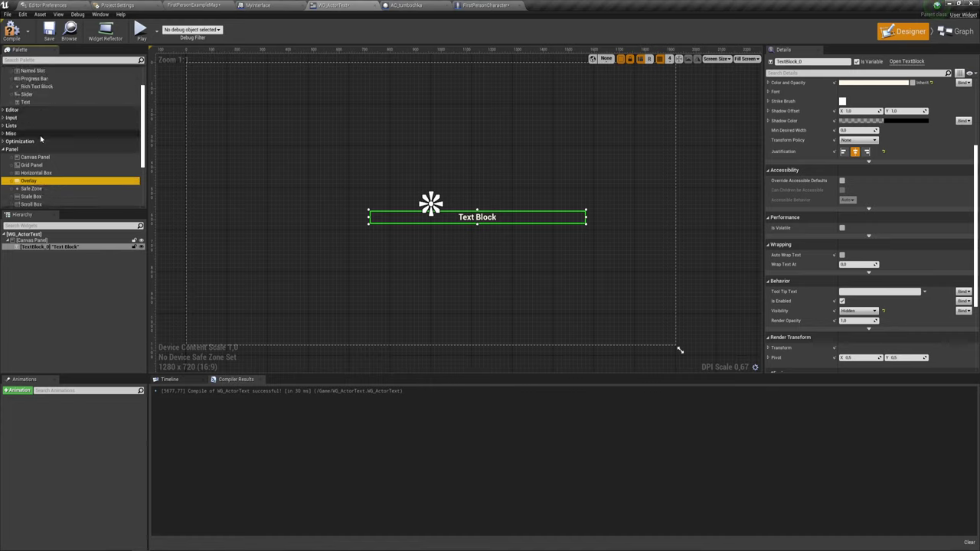
scroll(41, 135, up, 2)
Start dragging a Border widget onto the canvas, cancel it, and scroll the Panel list.
drag(27, 77, 327, 155)
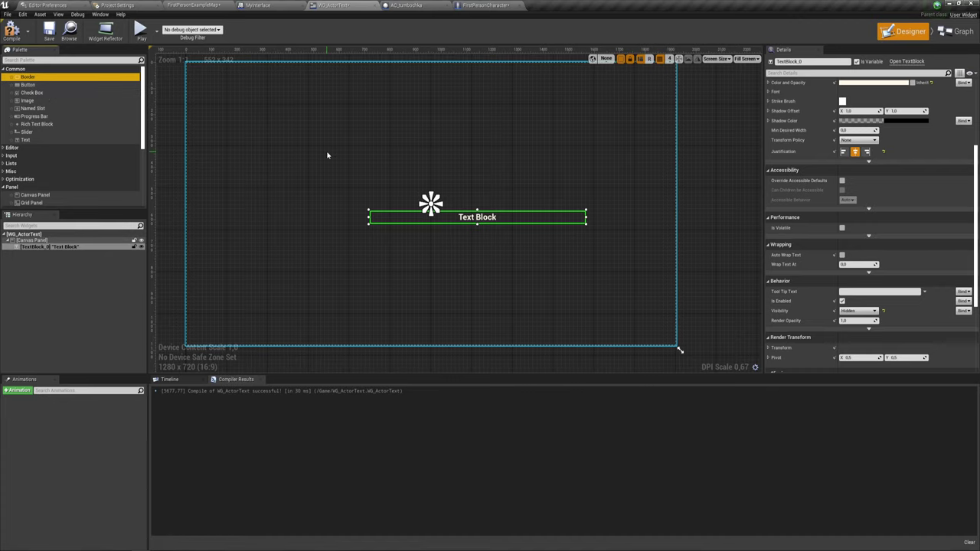
drag(213, 148, 28, 138)
scroll(29, 139, down, 2)
scroll(28, 138, down, 2)
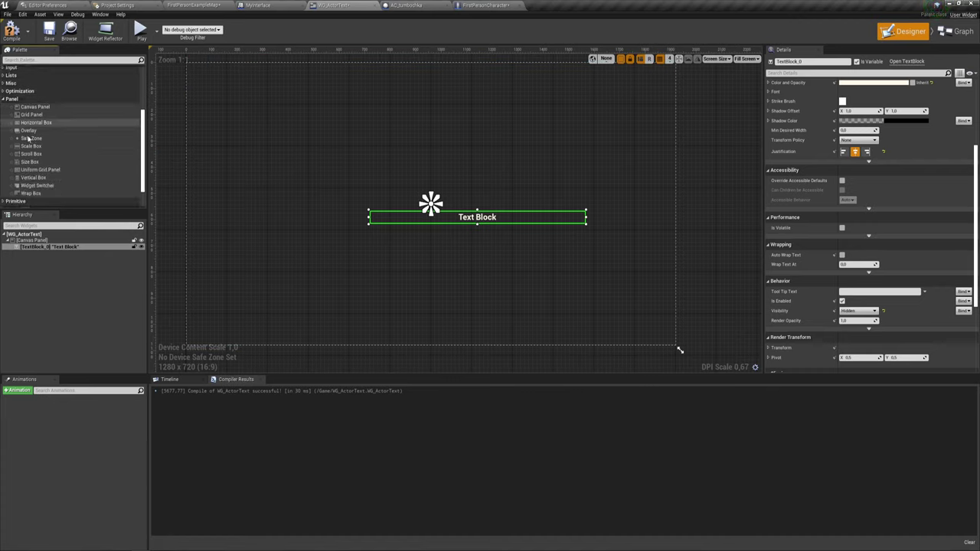
scroll(28, 139, down, 2)
scroll(29, 139, up, 2)
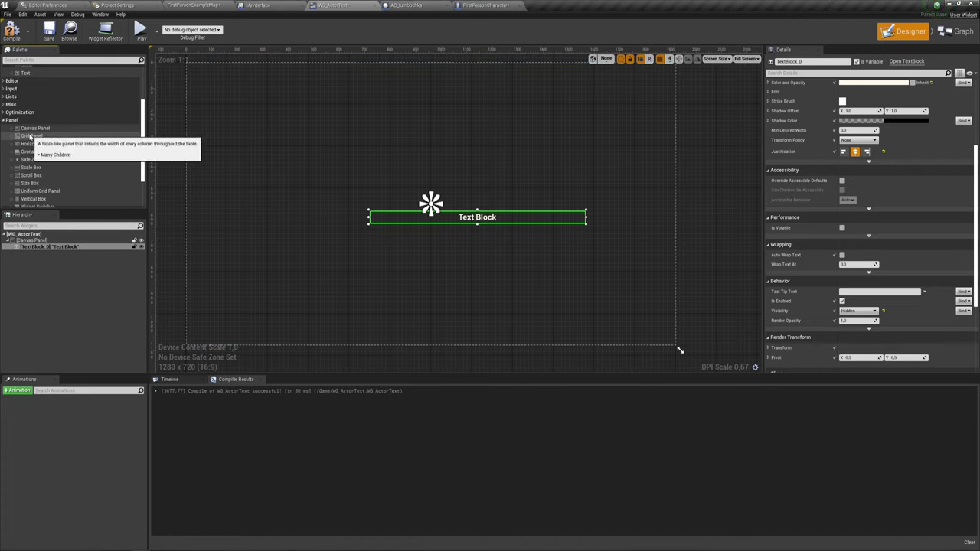
Add an Overlay holding a Button and an Image to the WG_ActorText canvas.
drag(31, 152, 288, 80)
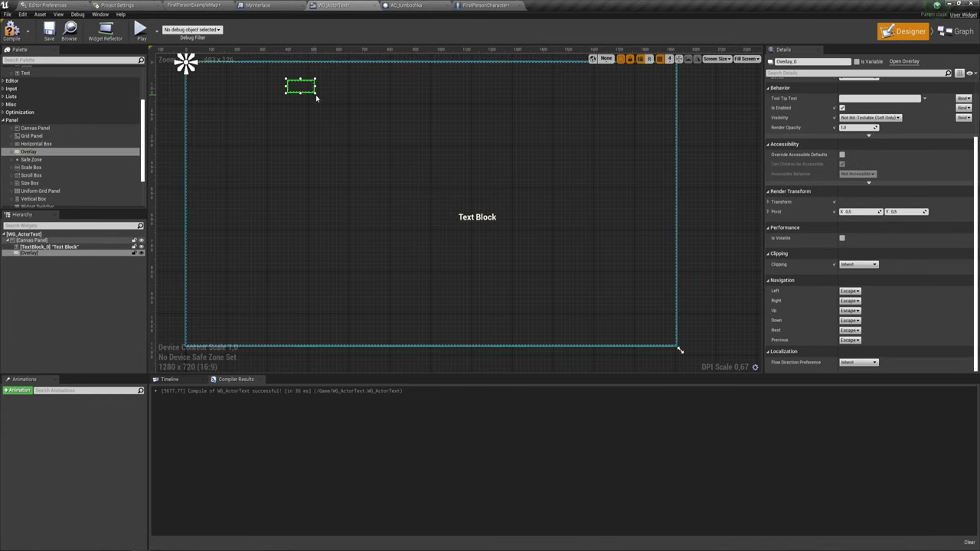
scroll(40, 113, up, 2)
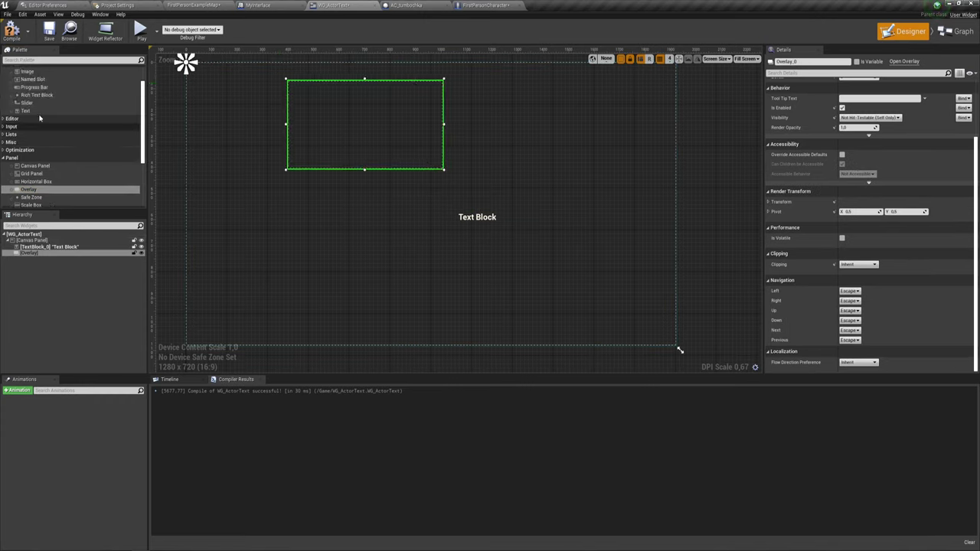
scroll(40, 113, up, 1)
drag(28, 85, 340, 126)
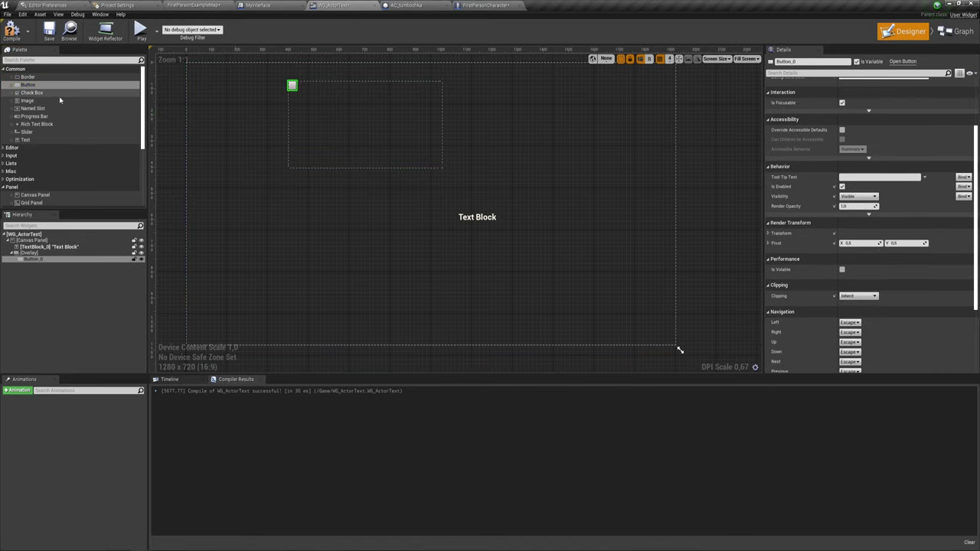
drag(27, 101, 312, 105)
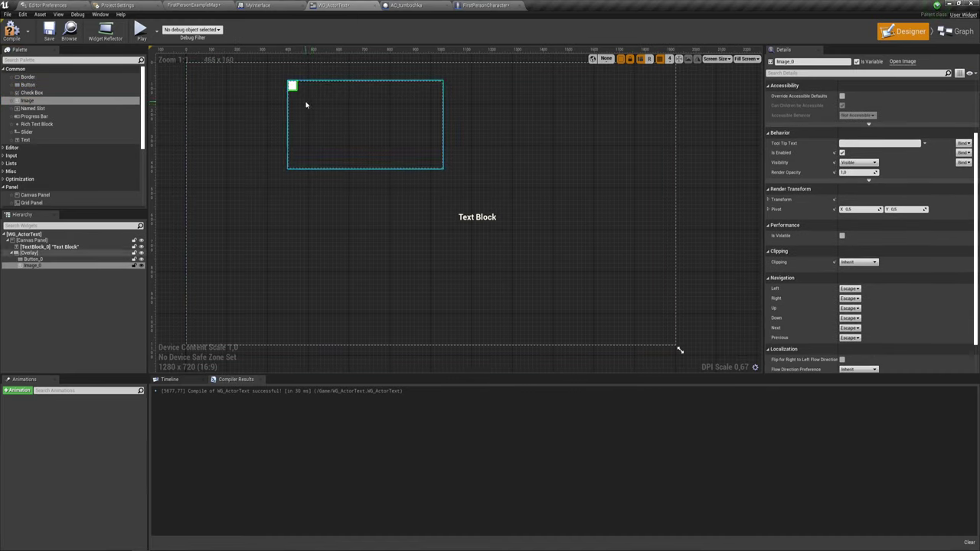
Set the Overlay's visibility to Hidden, then delete the Overlay with its button and image.
click(34, 254)
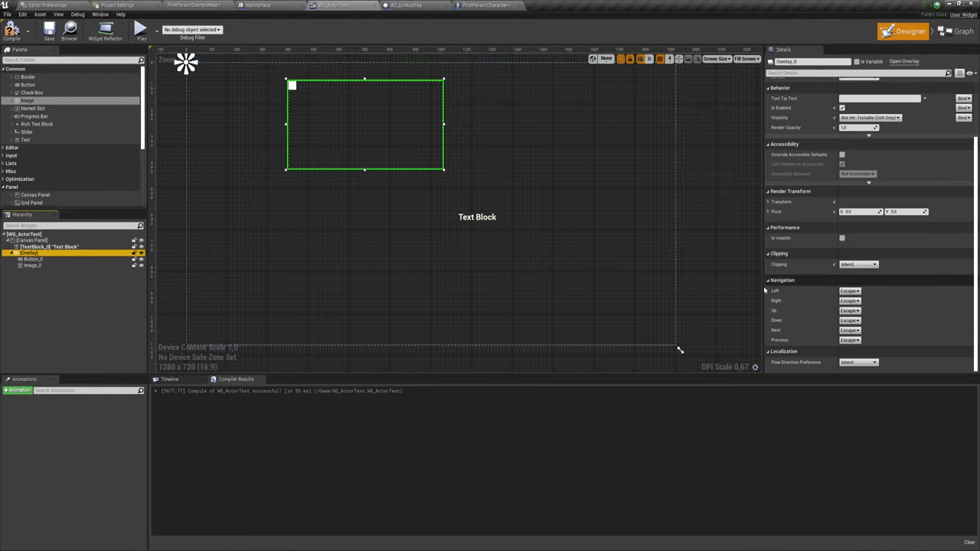
click(33, 248)
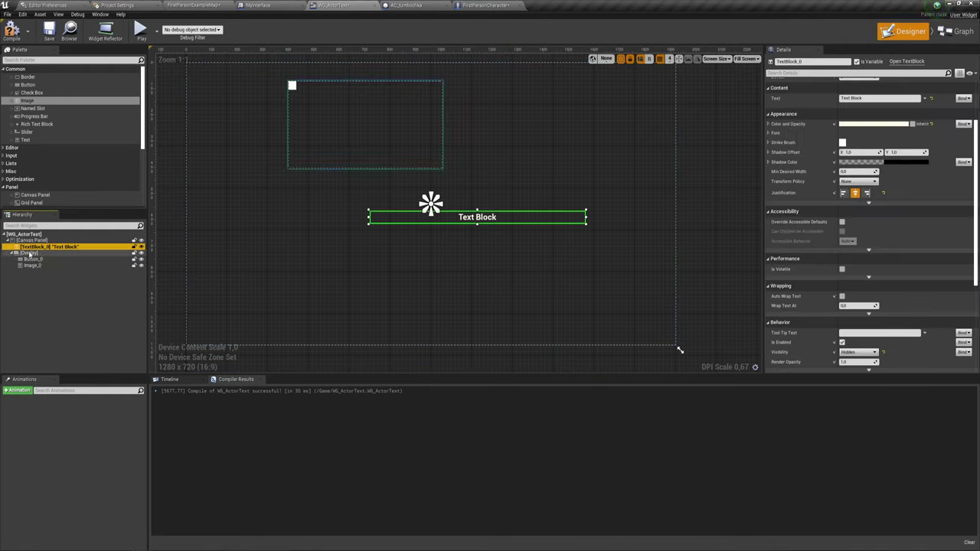
click(31, 253)
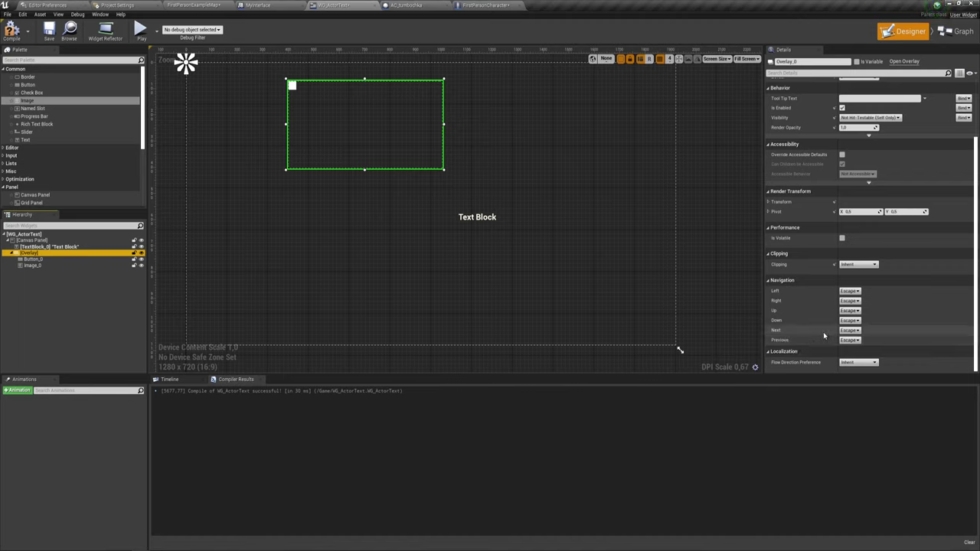
scroll(860, 334, up, 2)
scroll(859, 332, up, 2)
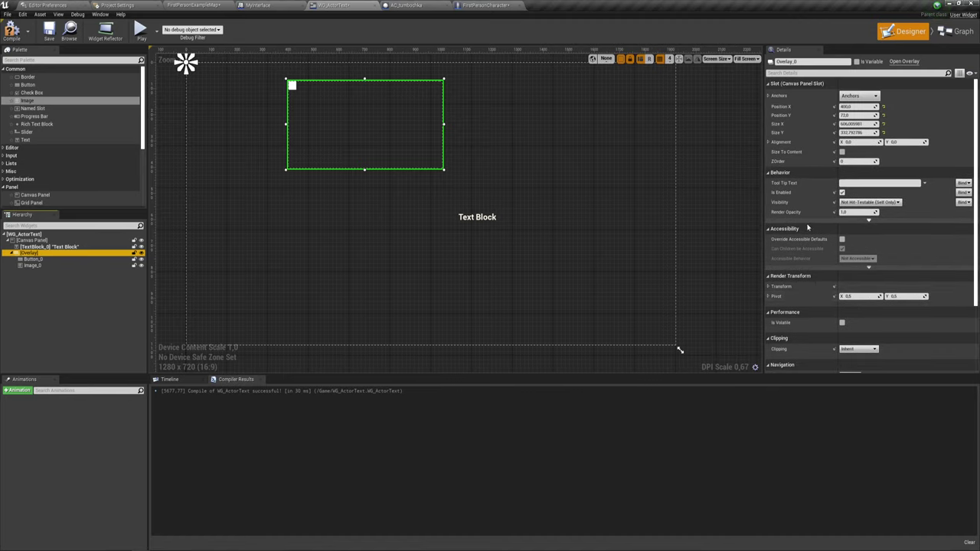
click(863, 202)
click(850, 222)
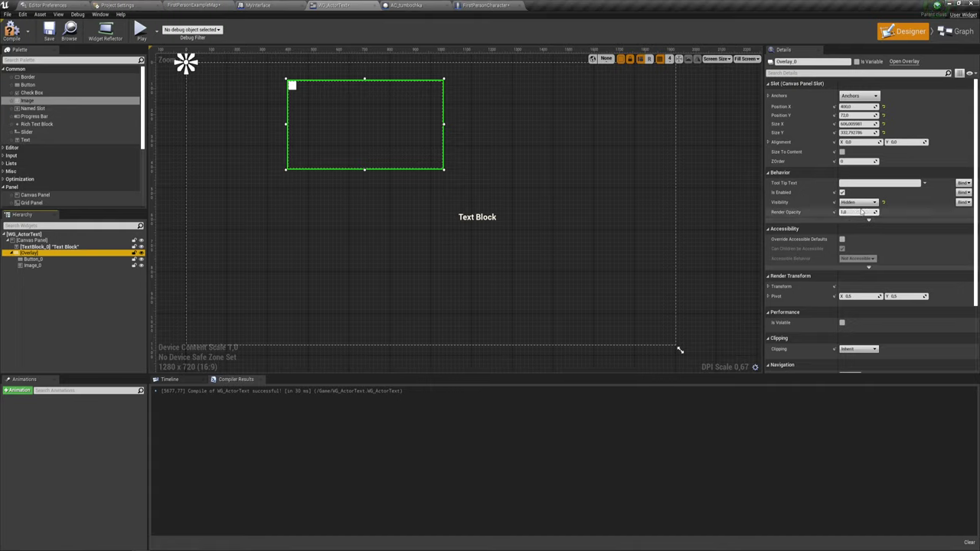
click(857, 203)
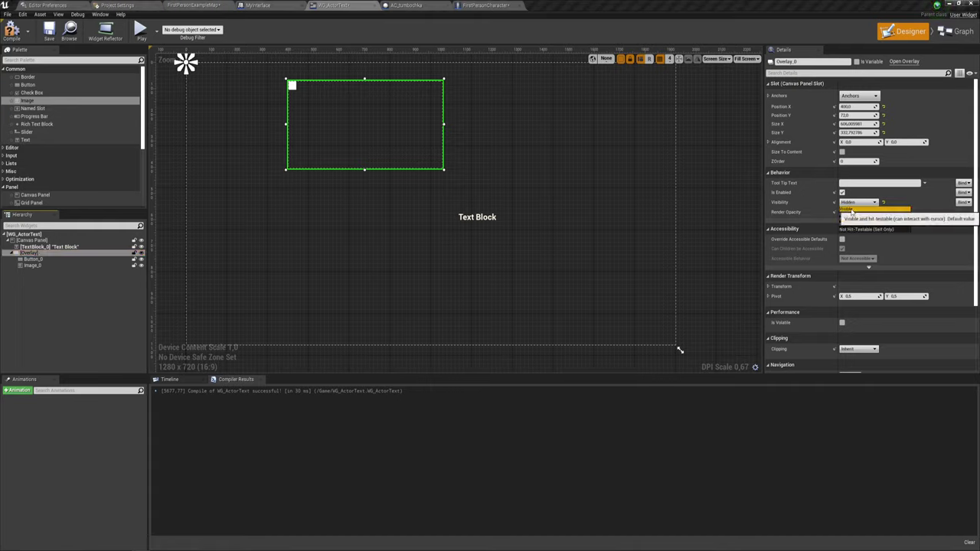
click(214, 158)
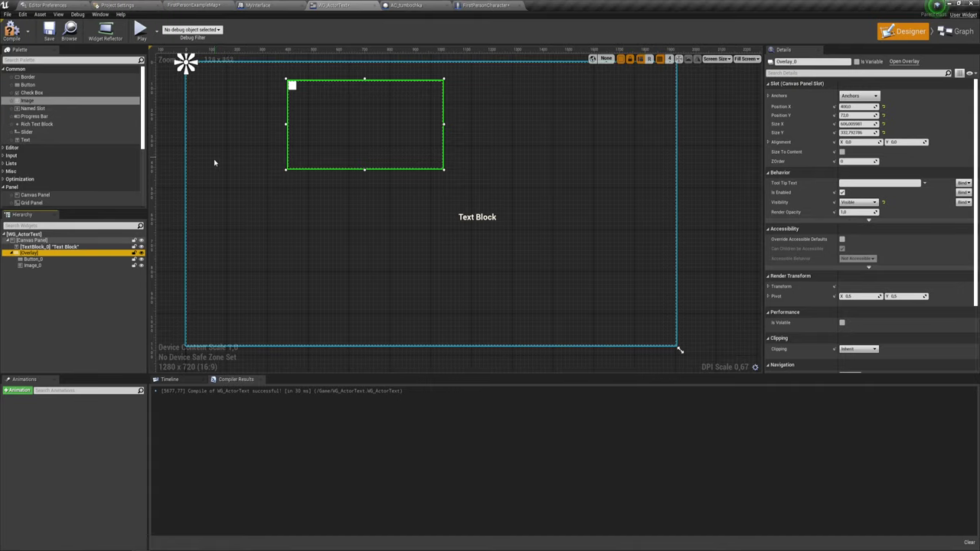
click(31, 253)
key(Delete)
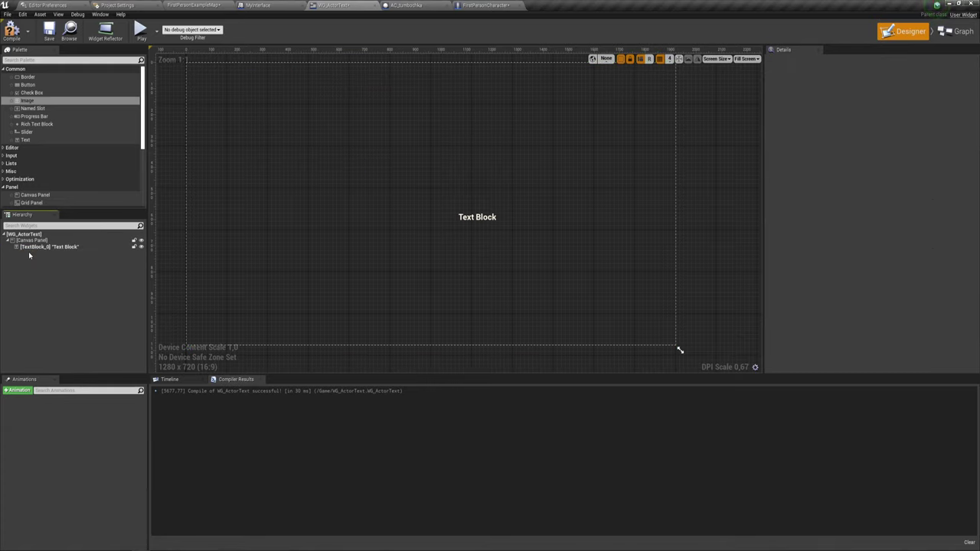
Compile and save WG_ActorText, then frame the Branch and Incr nodes in FirstPersonCharacter.
click(12, 31)
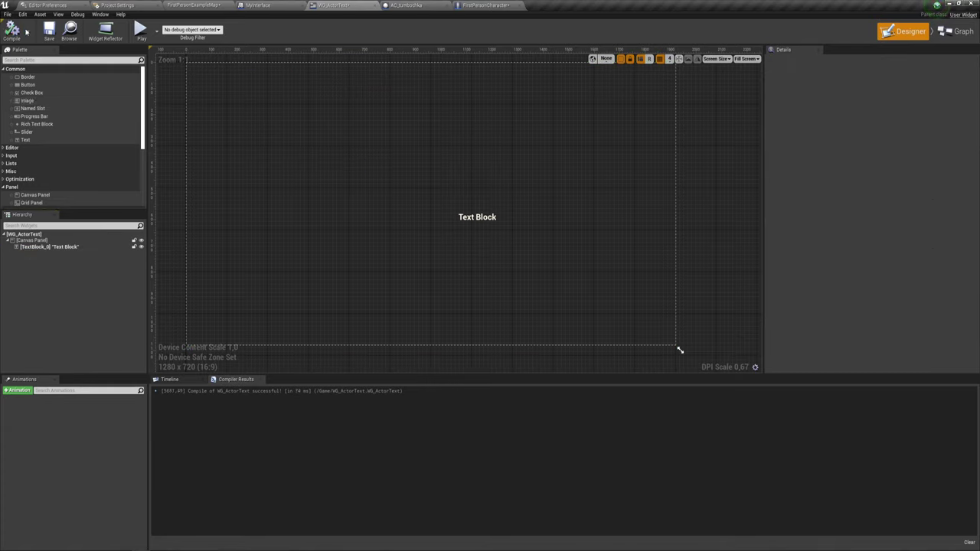
click(49, 33)
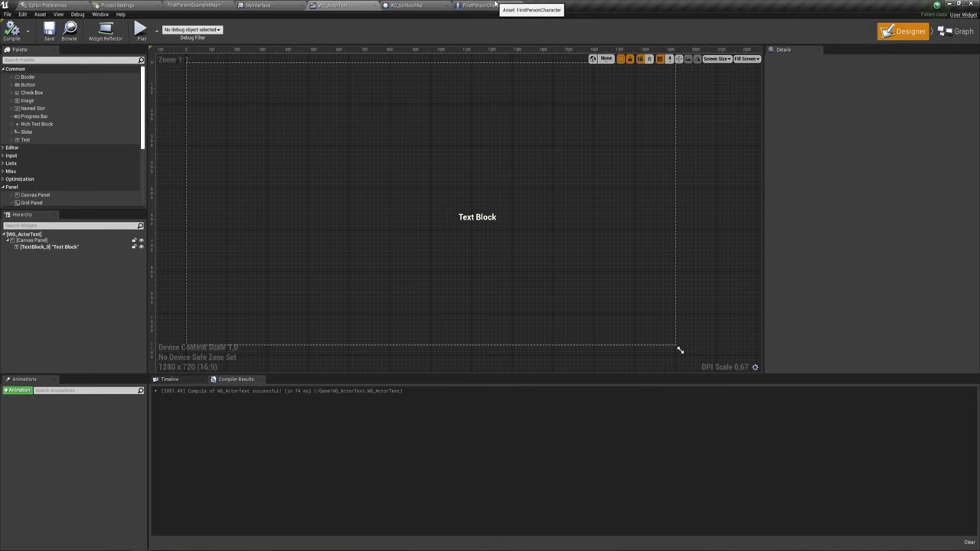
click(494, 5)
scroll(428, 207, down, 2)
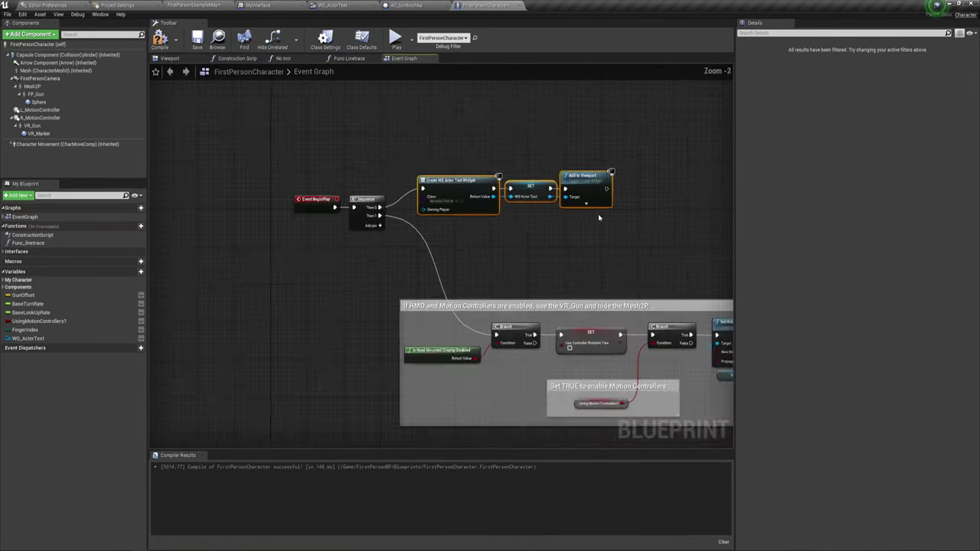
scroll(398, 168, down, 1)
scroll(381, 147, down, 1)
scroll(380, 147, up, 2)
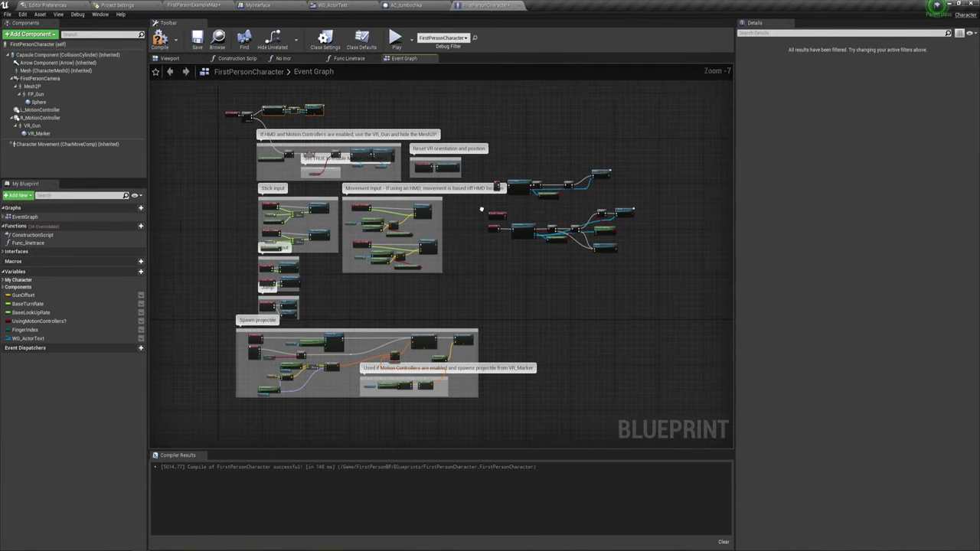
mouse_move(462, 253)
right_down()
mouse_move(403, 289)
mouse_move(358, 288)
right_up()
scroll(404, 289, down, 1)
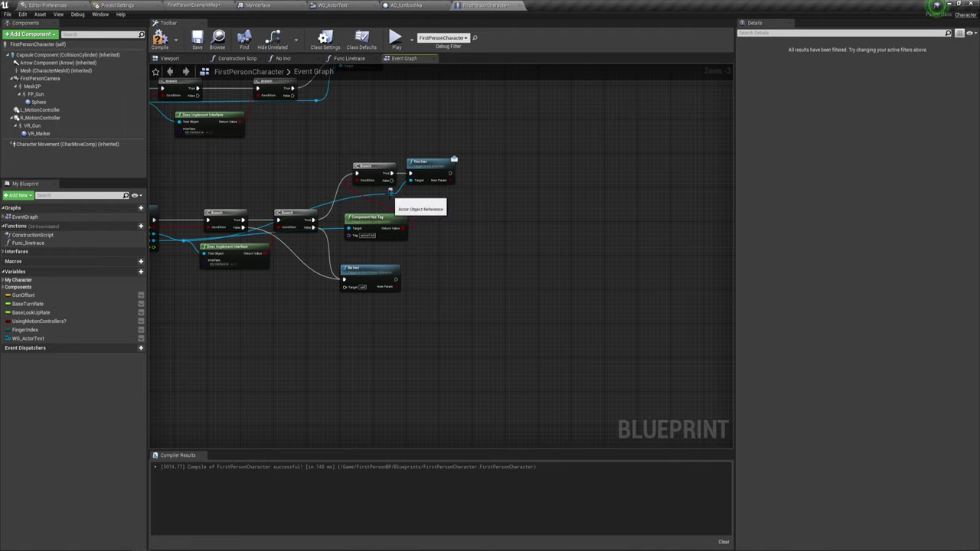
From the actor reference wire, add a WGActive (Message) node found by searching 'WG'.
drag(388, 195, 511, 192)
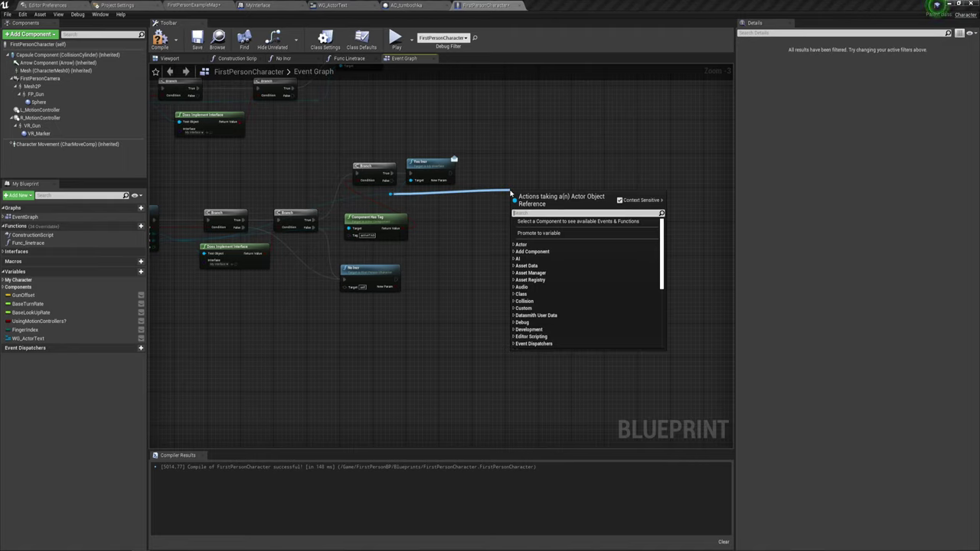
text(Ar)
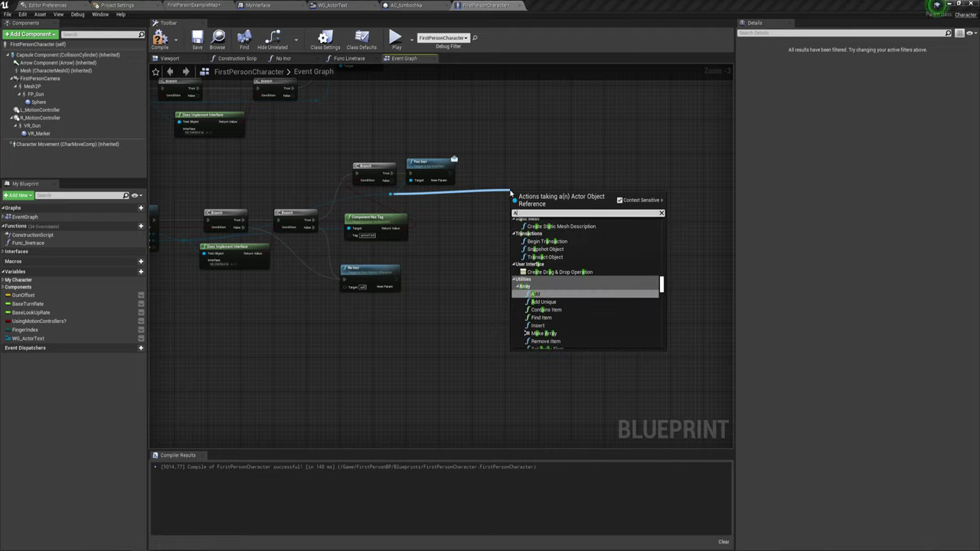
key(BackSpace)
text(WG)
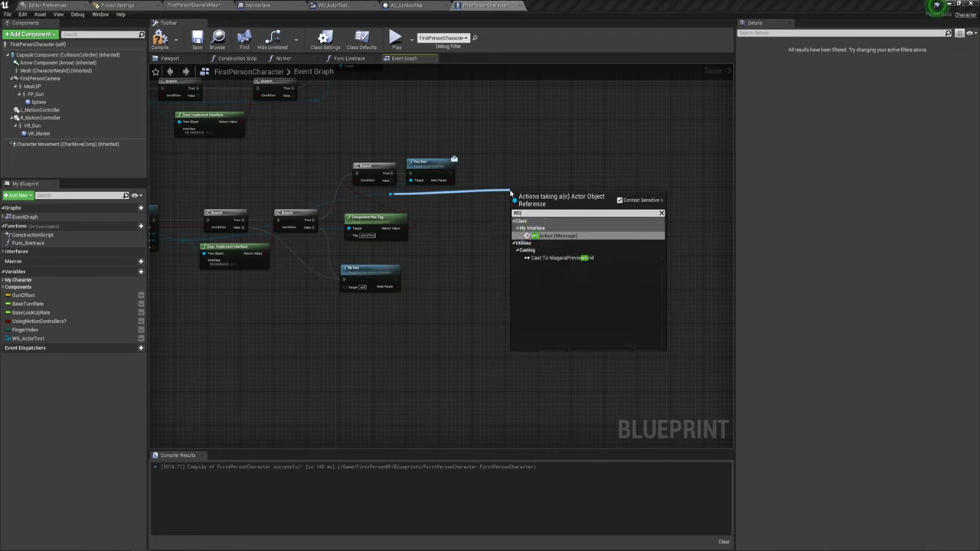
click(553, 237)
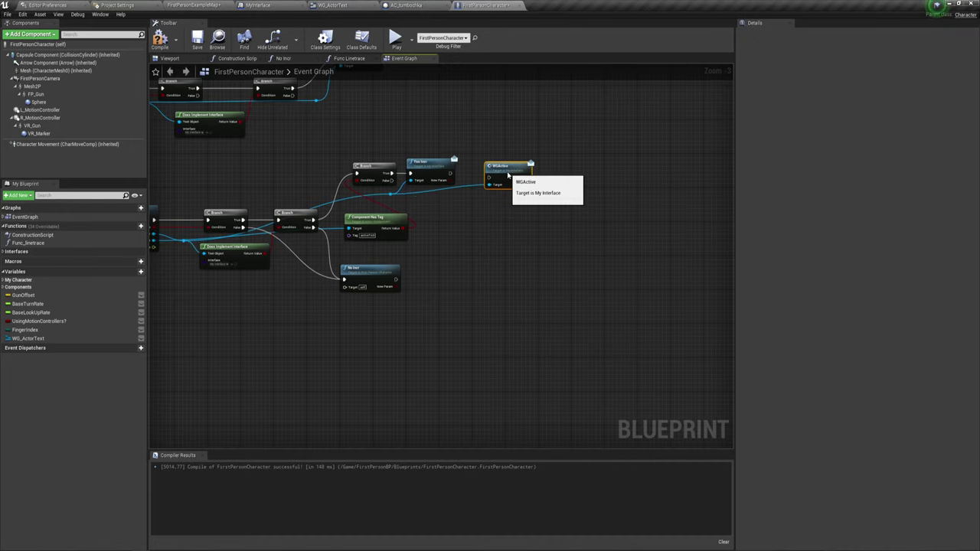
Chain WGActive after Yes Incr and route its target wire through a reroute point.
scroll(508, 176, up, 3)
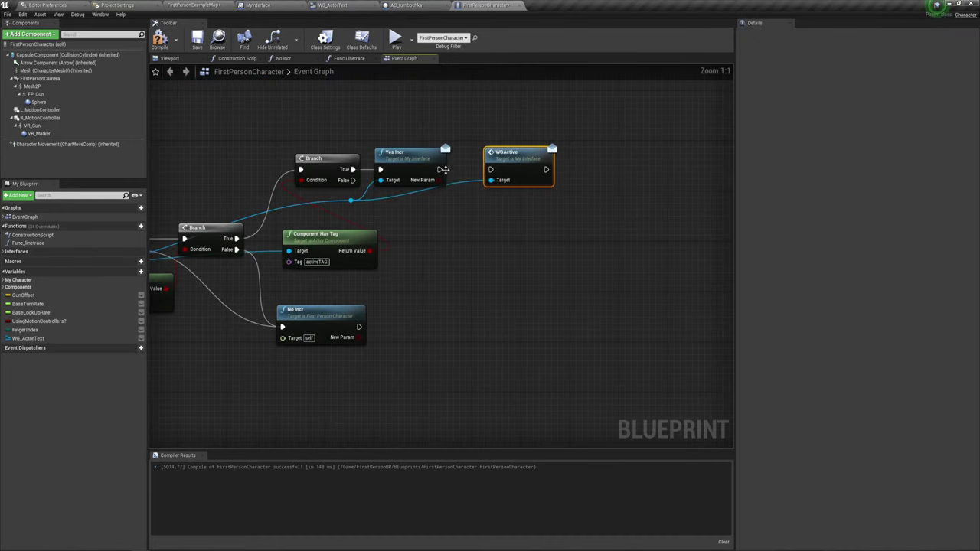
drag(382, 103, 432, 220)
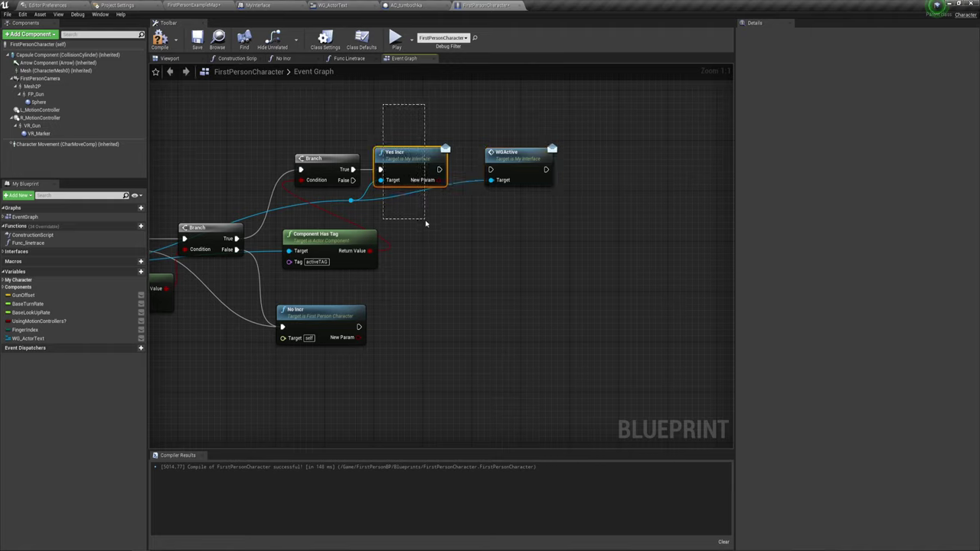
drag(403, 106, 434, 217)
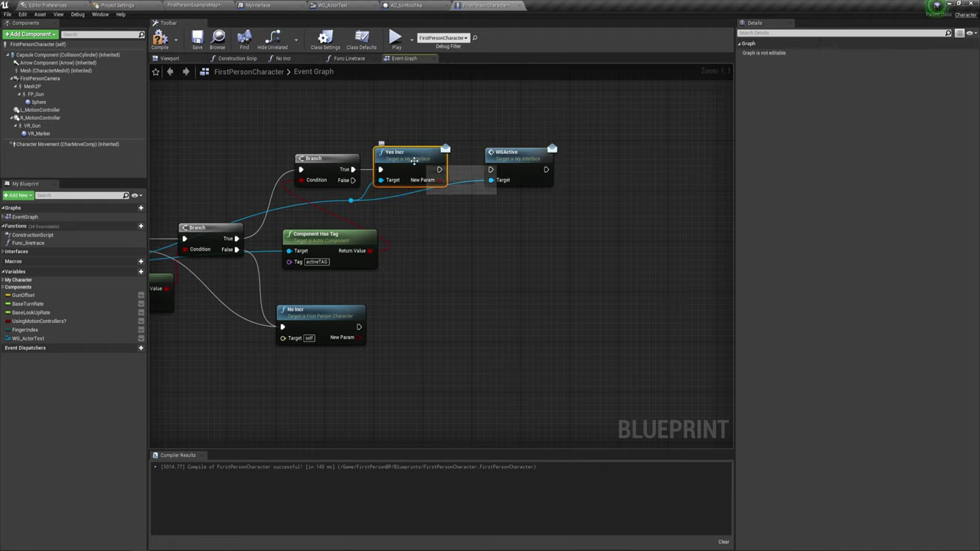
drag(439, 170, 490, 169)
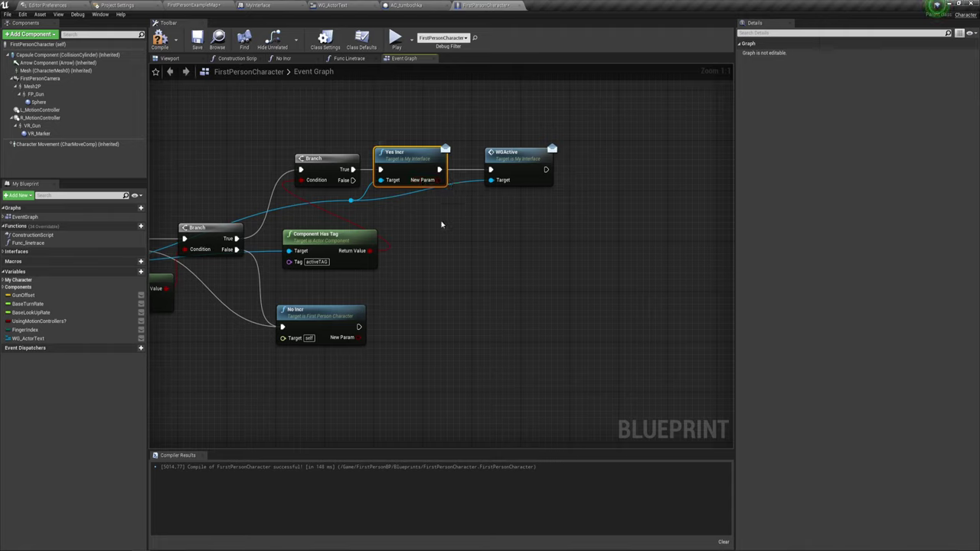
double_click(457, 184)
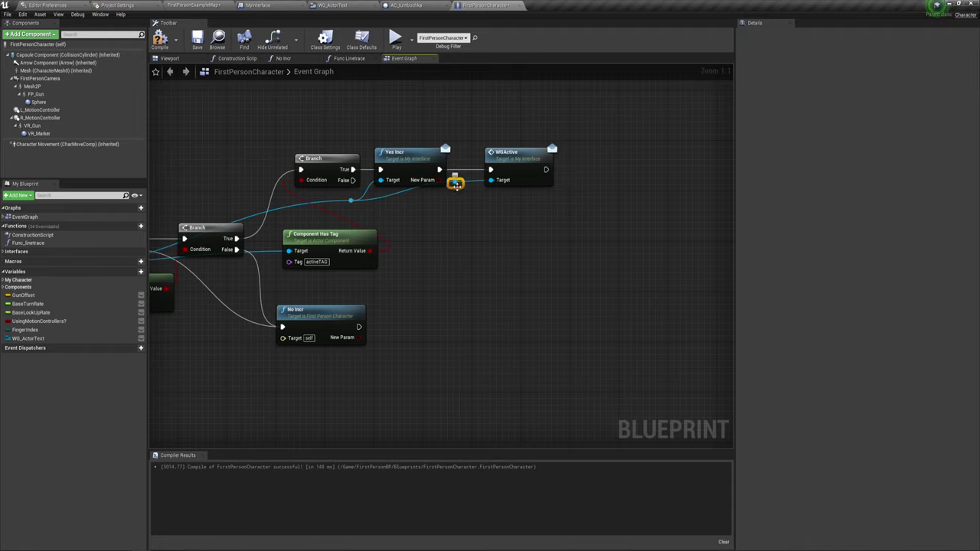
drag(456, 184, 461, 202)
drag(462, 121, 564, 230)
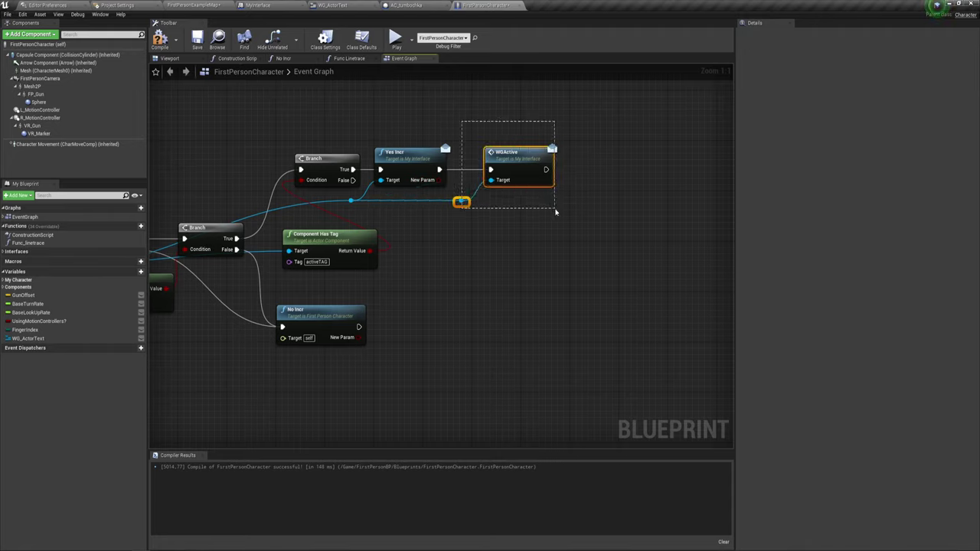
drag(530, 155, 512, 155)
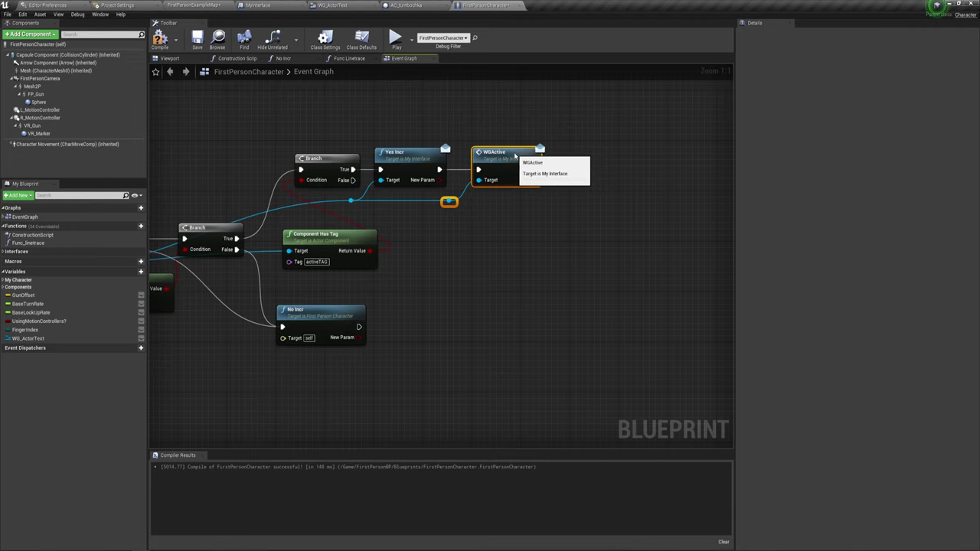
click(520, 218)
right_drag(511, 226, 525, 203)
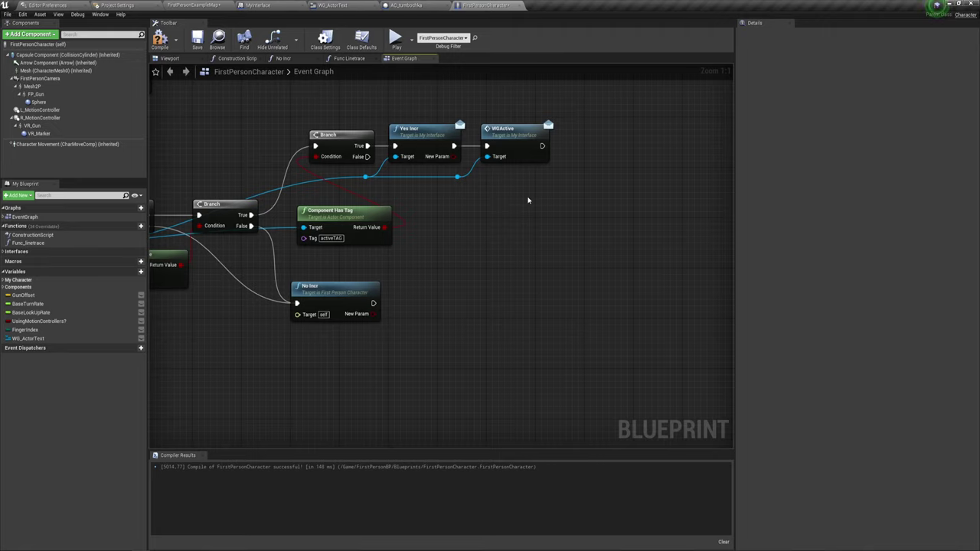
Bring No Incr into view and try placing the WGActive interface function on the graph.
click(4, 252)
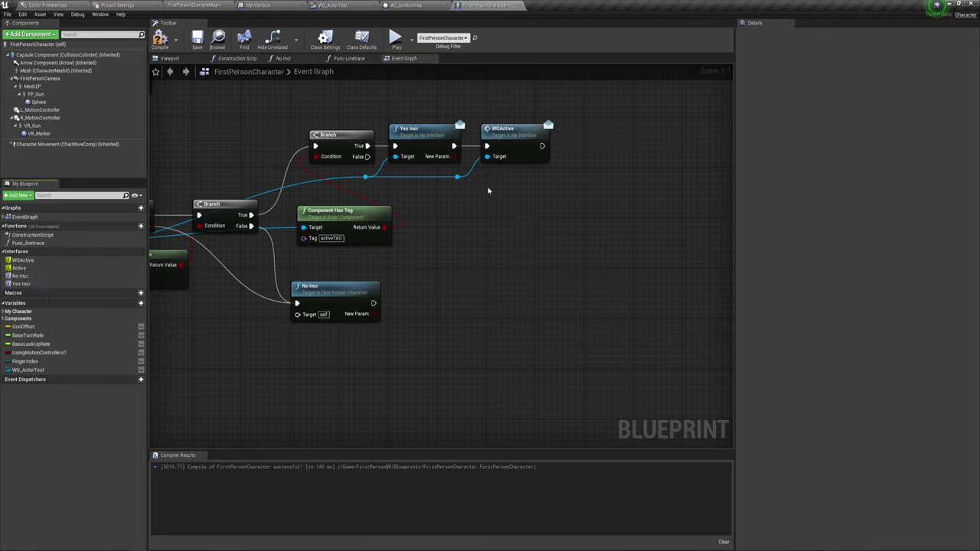
right_drag(489, 190, 540, 117)
drag(338, 188, 464, 282)
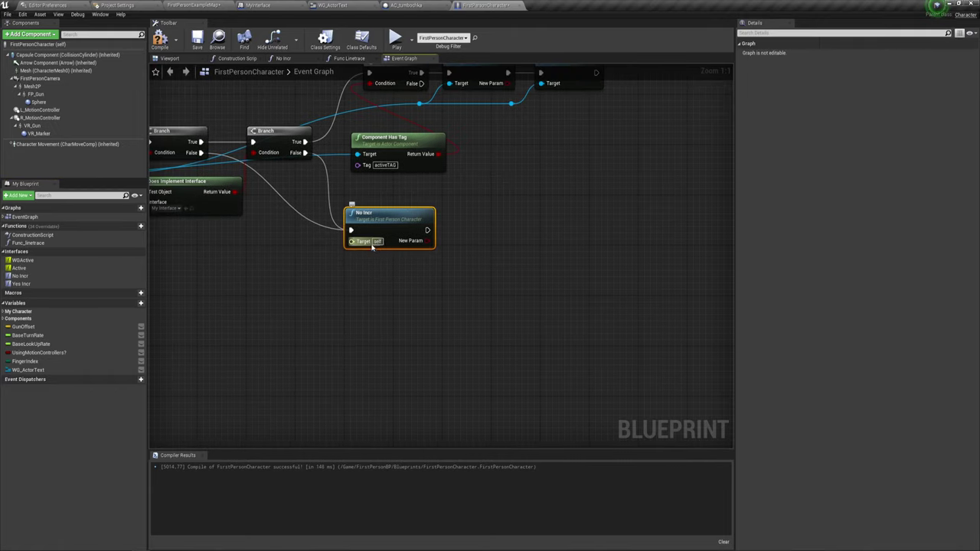
drag(22, 262, 427, 230)
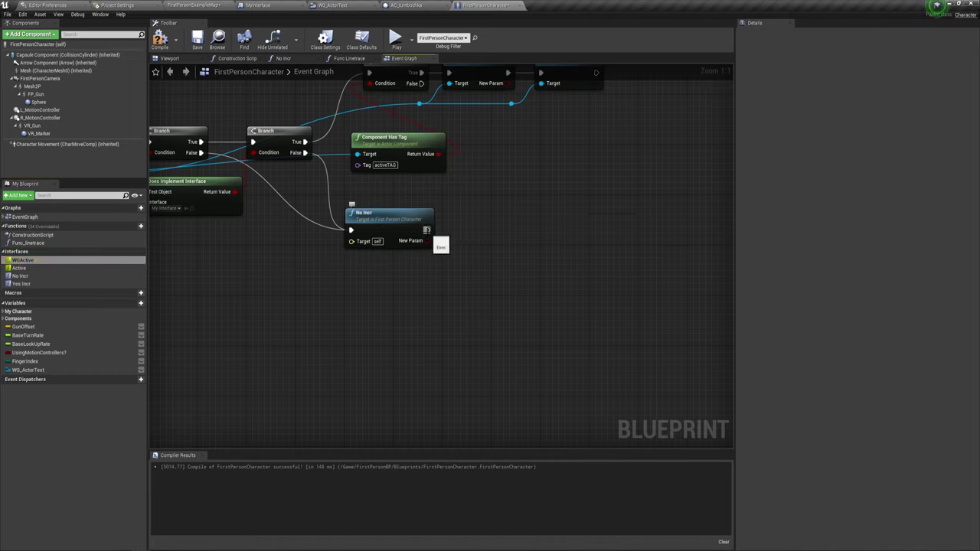
drag(23, 263, 458, 194)
click(23, 262)
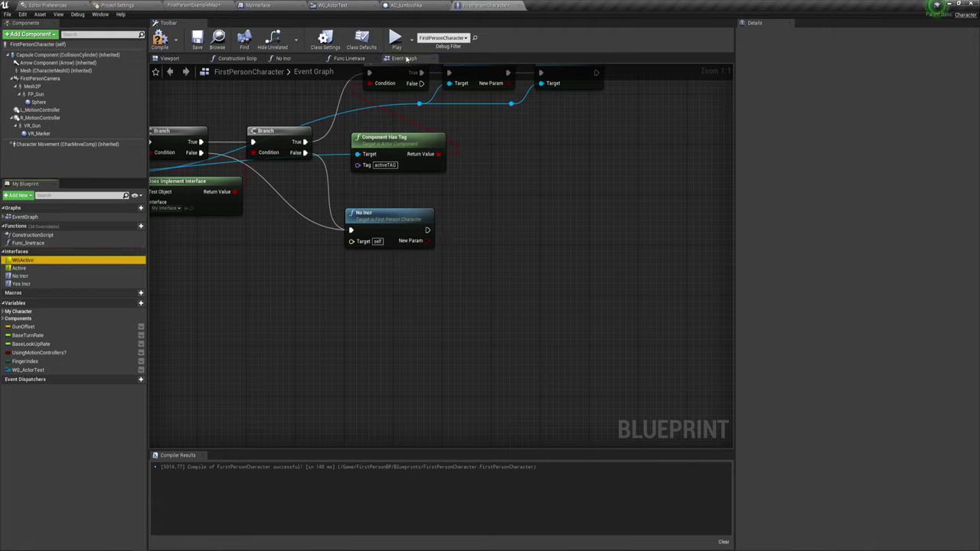
Give MyInterface's WGActive a Boolean NewParam output, compile it, and recompile FirstPersonCharacter.
click(258, 5)
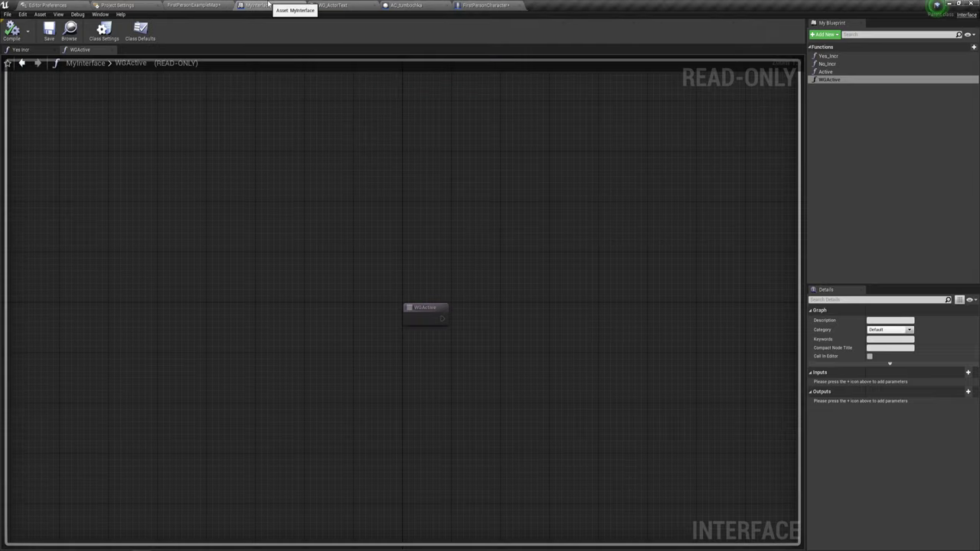
click(830, 80)
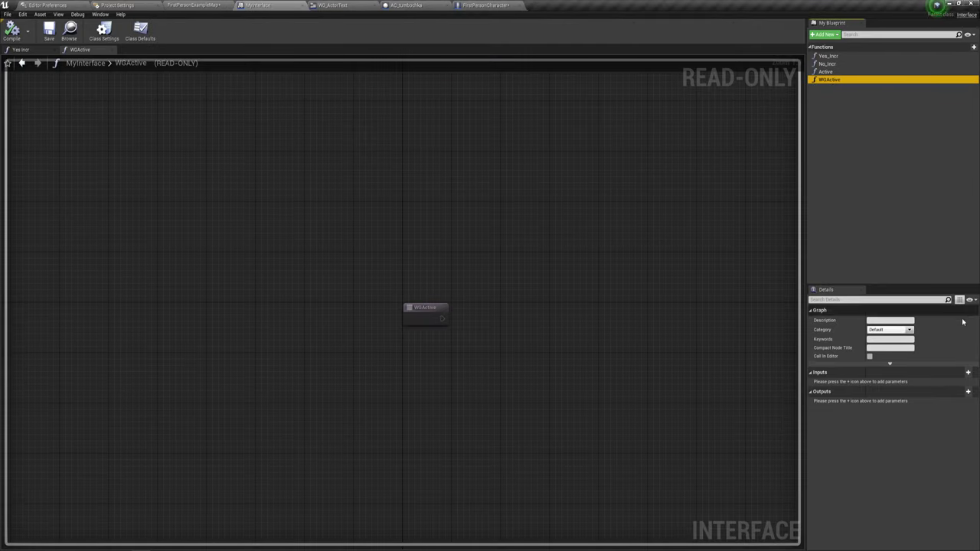
click(967, 393)
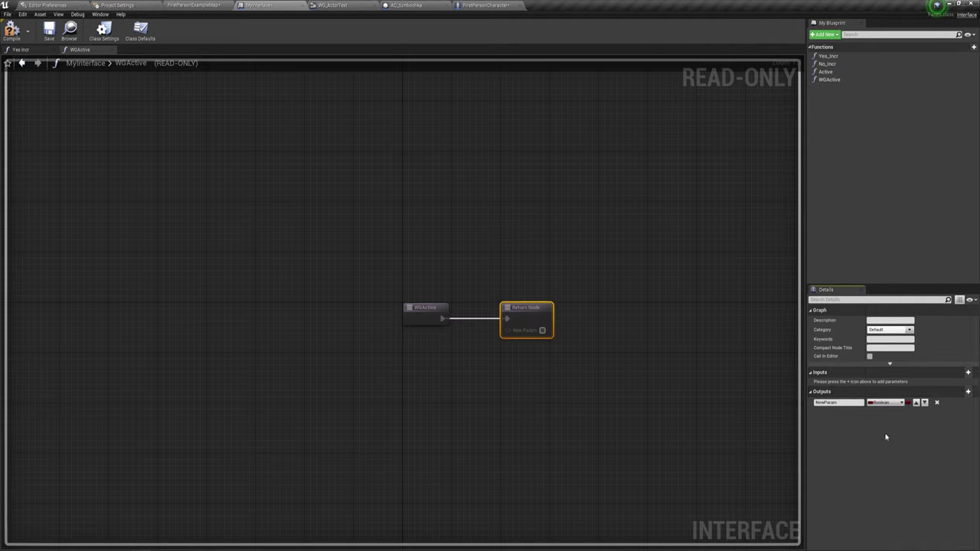
mouse_move(386, 288)
mouse_down()
mouse_move(647, 408)
mouse_move(600, 372)
mouse_up()
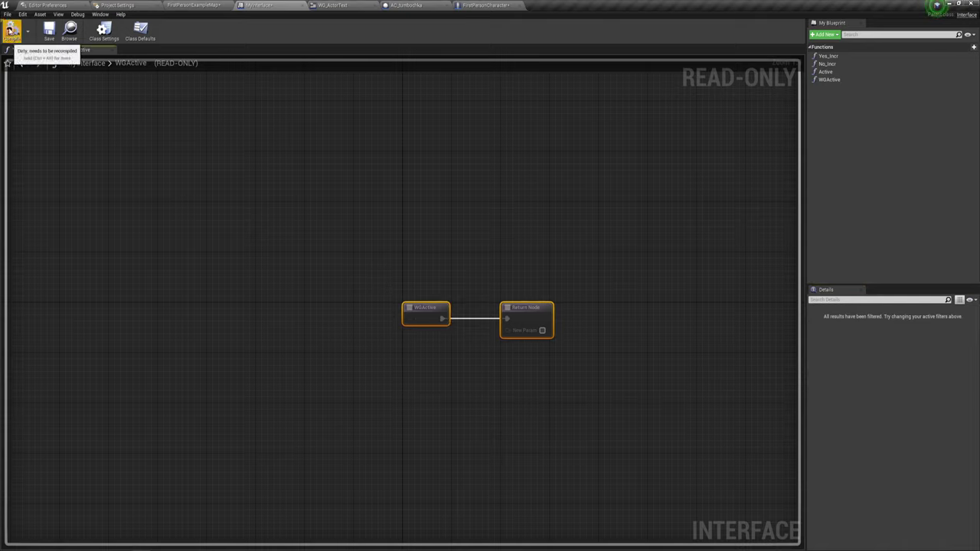
click(10, 31)
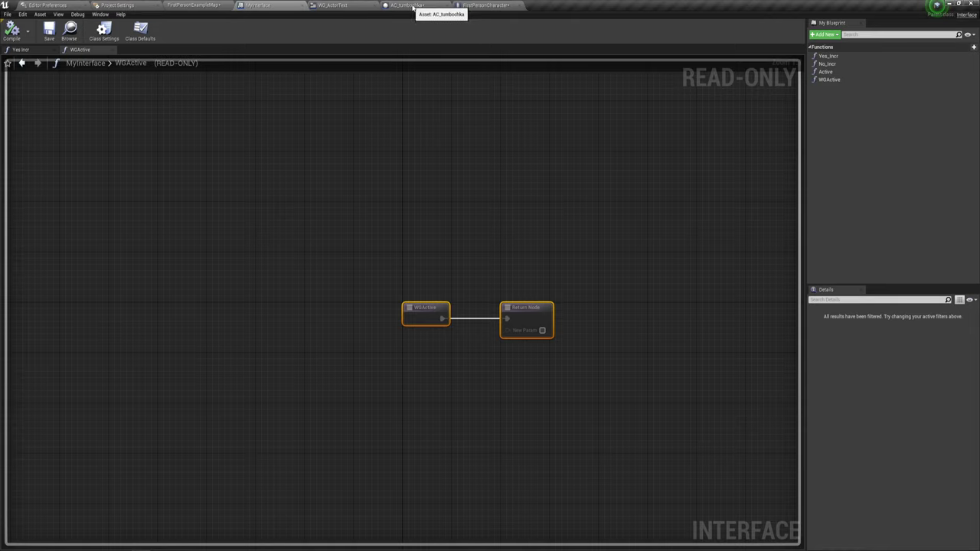
click(490, 6)
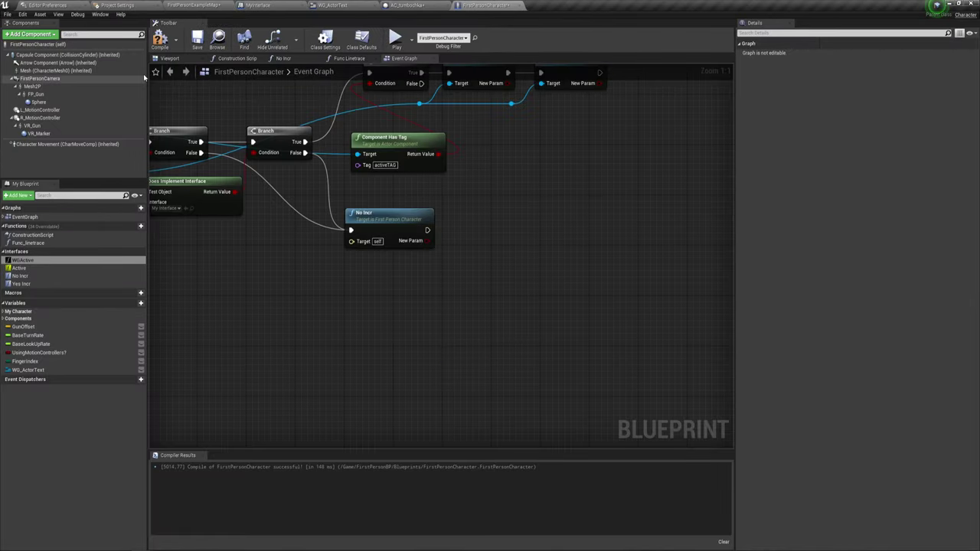
click(160, 40)
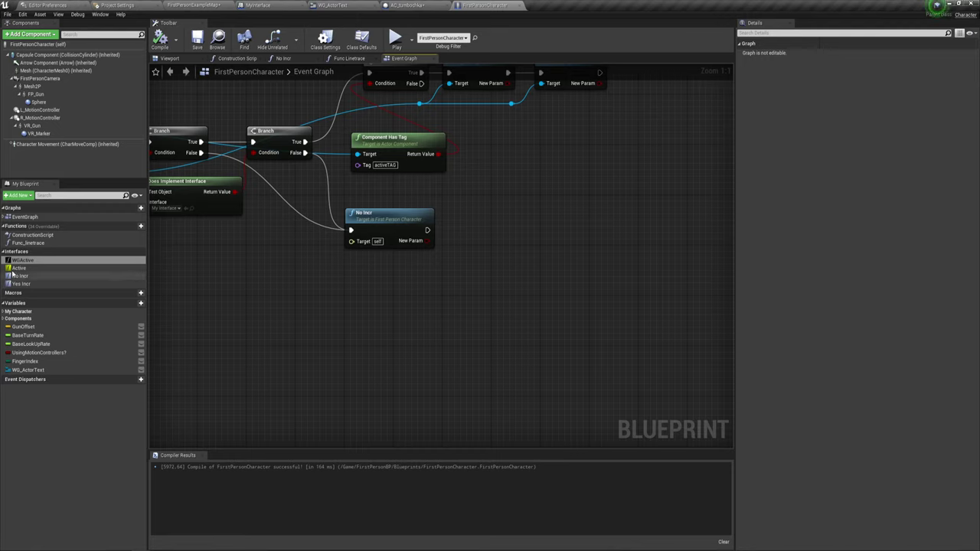
Place a WGActive interface call on the graph and wire it after No Incr.
drag(30, 260, 437, 240)
click(478, 230)
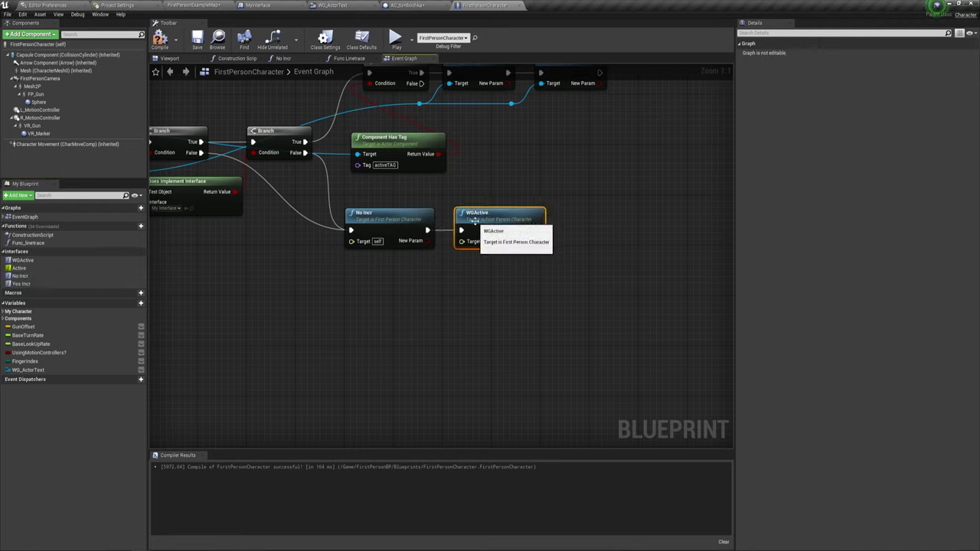
drag(442, 176, 576, 284)
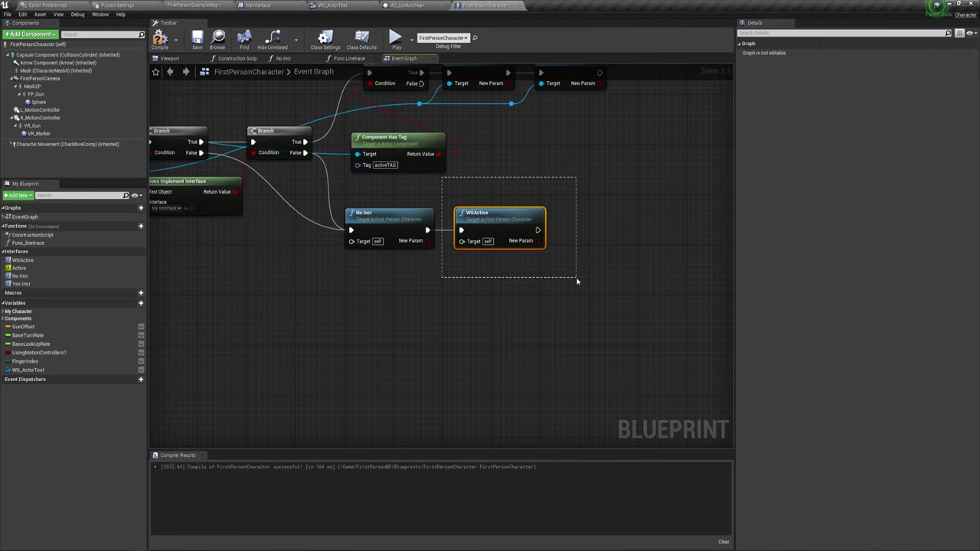
mouse_move(576, 285)
right_down()
mouse_move(527, 316)
mouse_move(436, 284)
right_up()
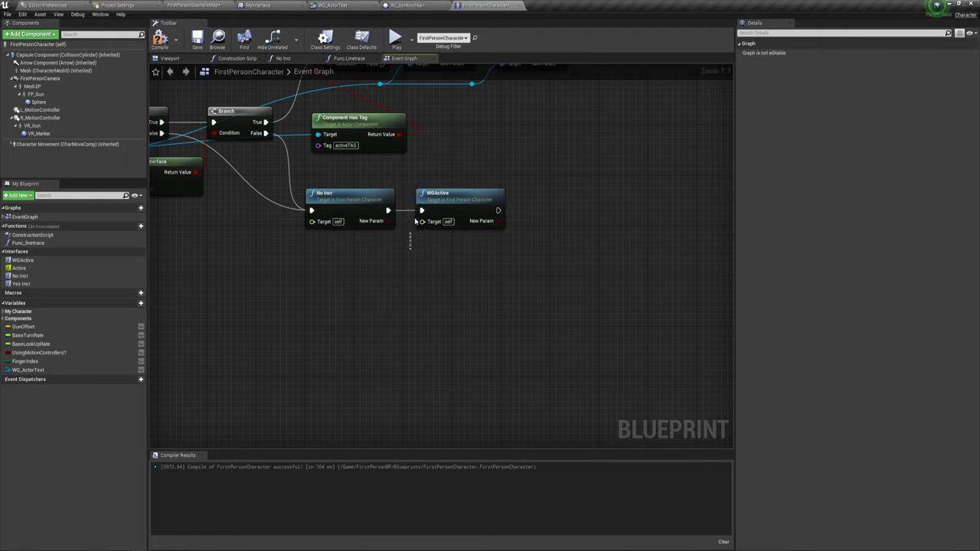
right_drag(512, 254, 569, 286)
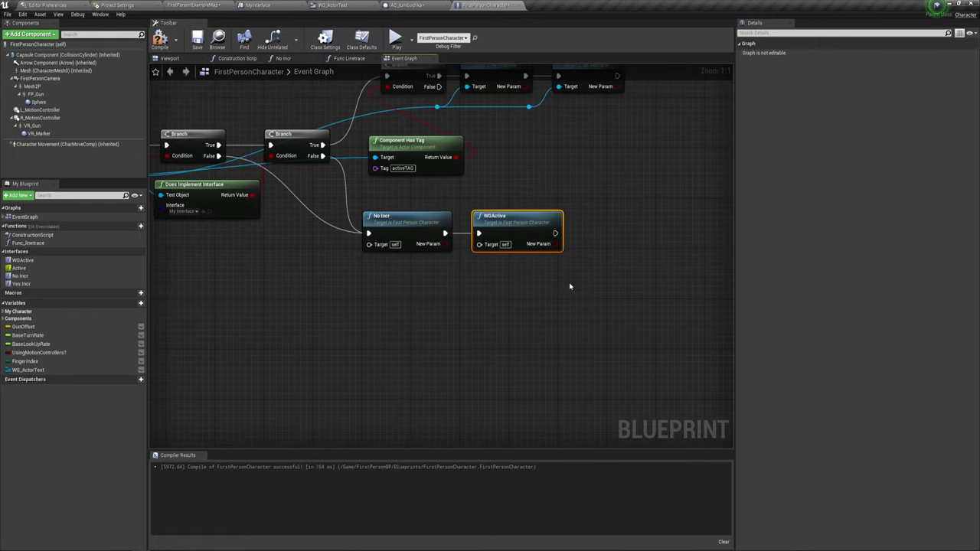
scroll(570, 286, down, 1)
mouse_move(505, 286)
right_down()
mouse_move(437, 324)
mouse_move(439, 337)
right_up()
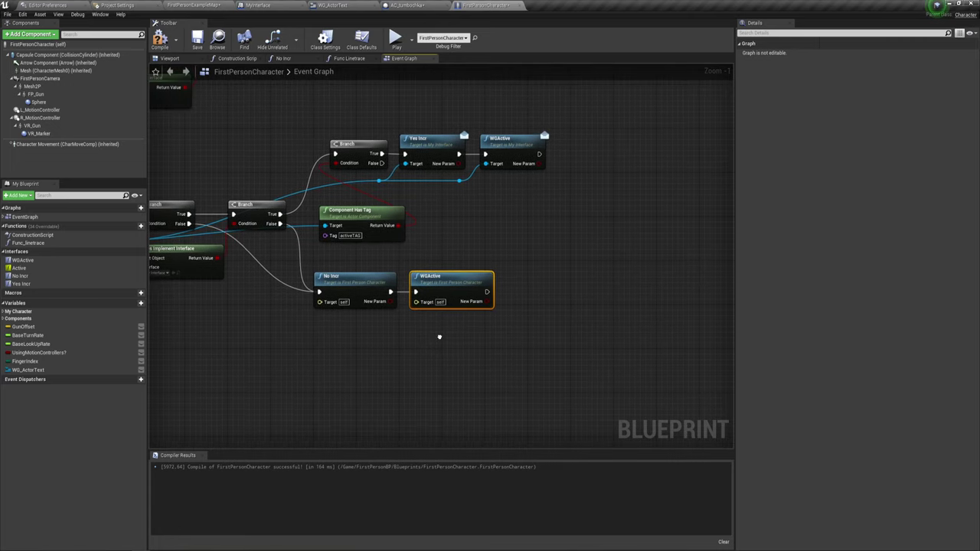
Inspect the upper and lower WGActive calls on the two branches.
drag(435, 190, 528, 149)
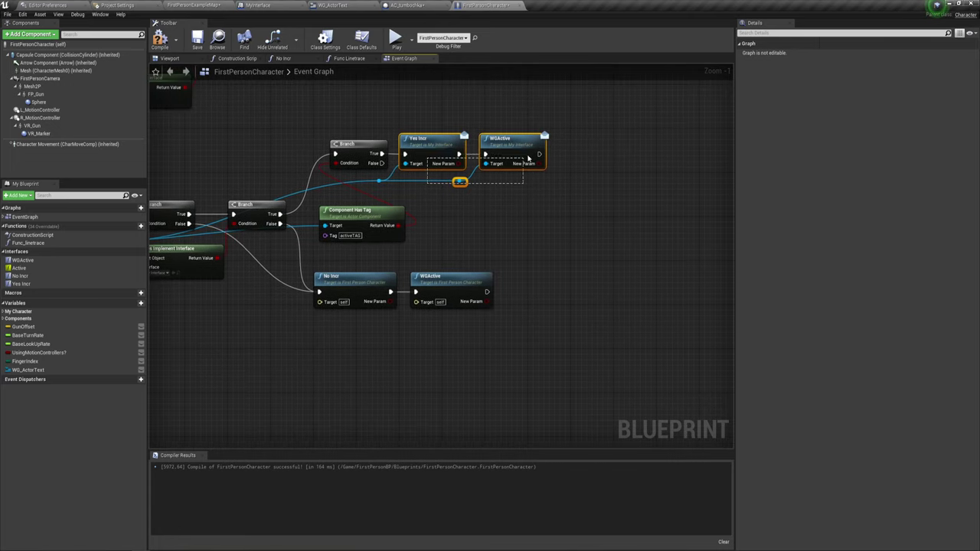
right_click(524, 148)
mouse_move(510, 193)
mouse_down()
mouse_move(549, 107)
mouse_move(564, 120)
mouse_move(474, 184)
mouse_up()
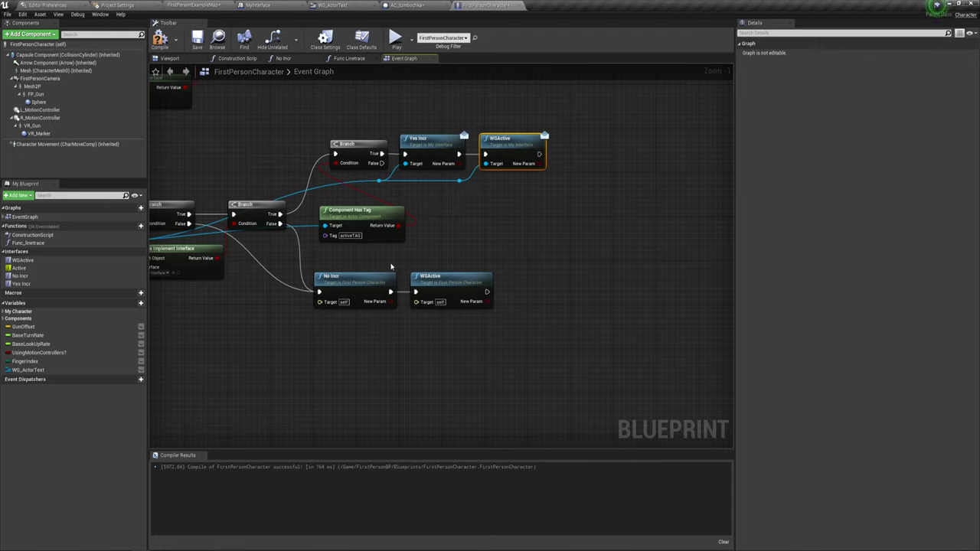
drag(401, 257, 524, 337)
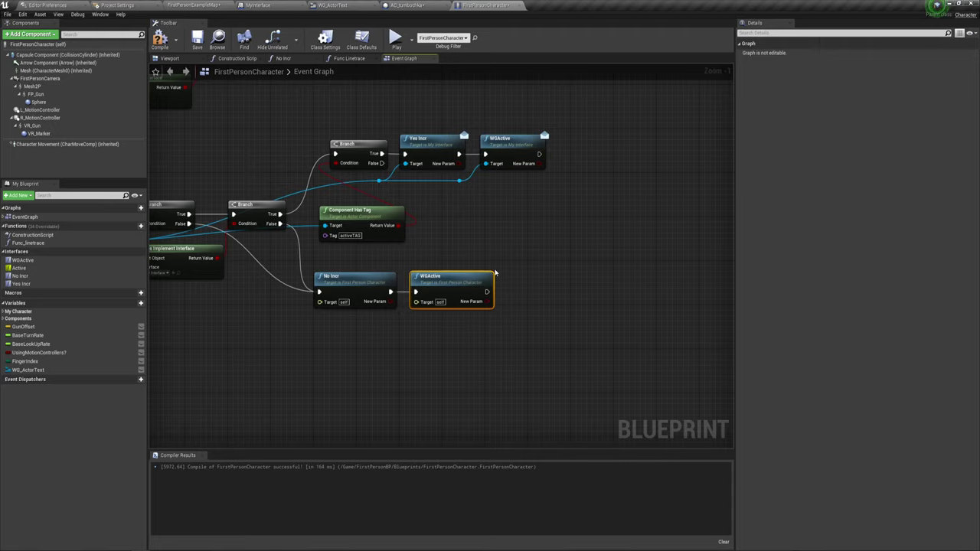
right_drag(450, 333, 476, 287)
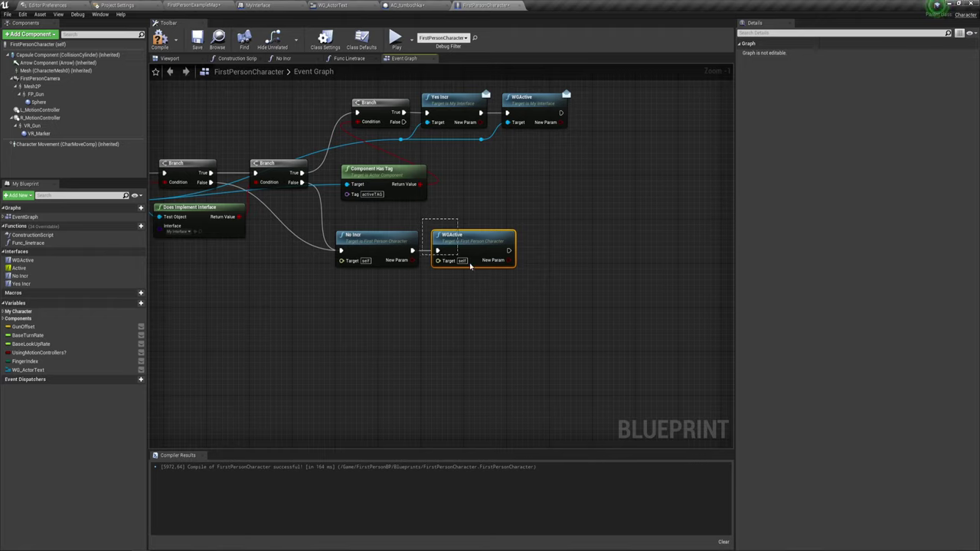
drag(424, 220, 560, 296)
Open AC_tumbochka's WGActive function graph and spread its entry and Return nodes apart.
click(406, 5)
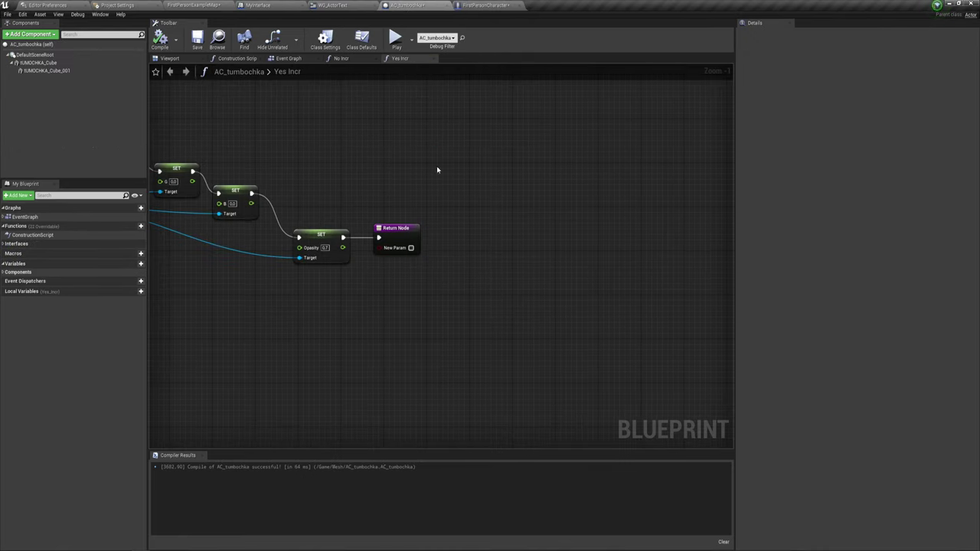
right_drag(437, 170, 576, 256)
scroll(449, 245, down, 5)
scroll(449, 255, up, 2)
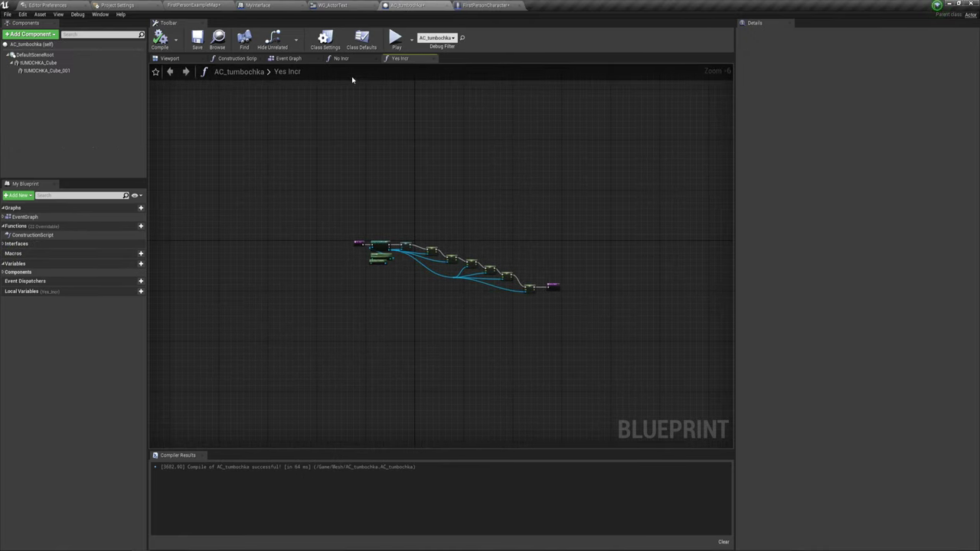
click(289, 59)
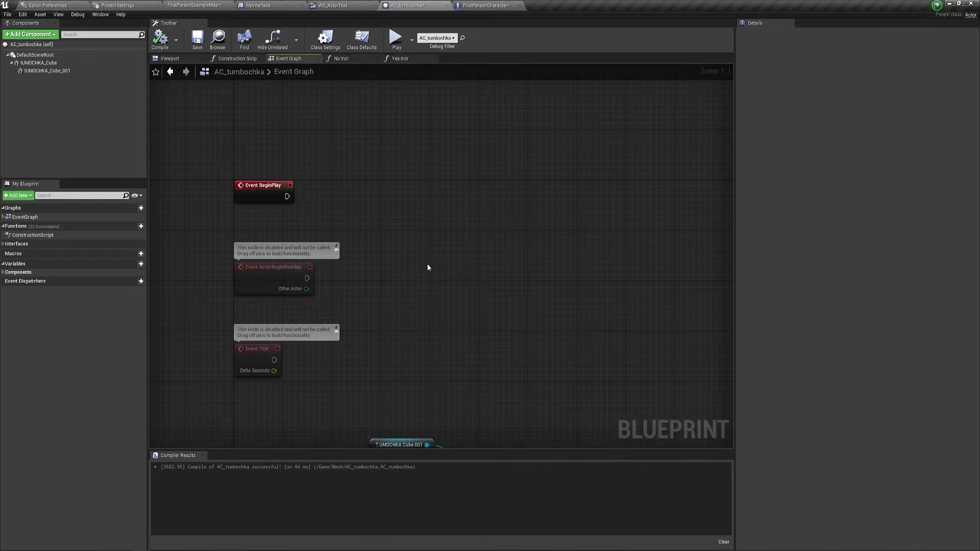
click(4, 243)
double_click(23, 252)
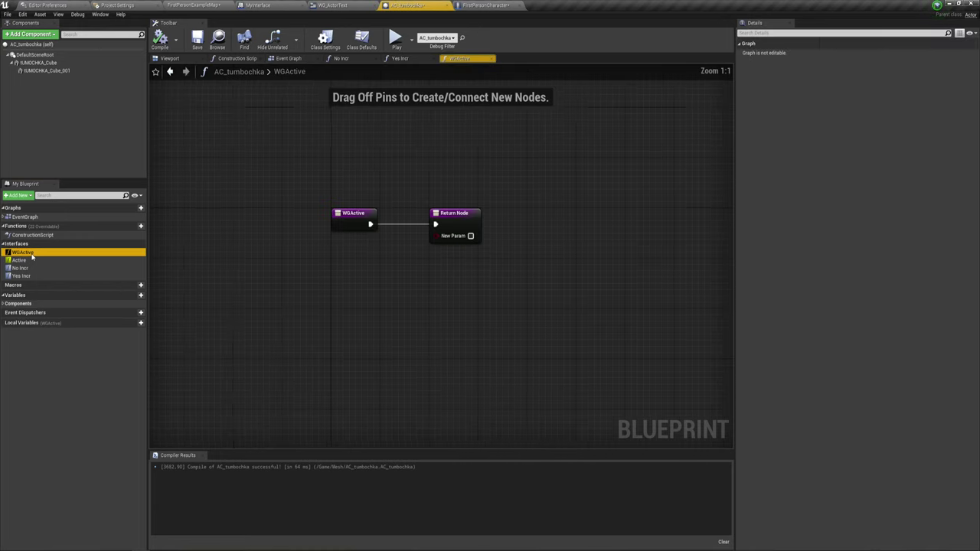
drag(527, 260, 692, 267)
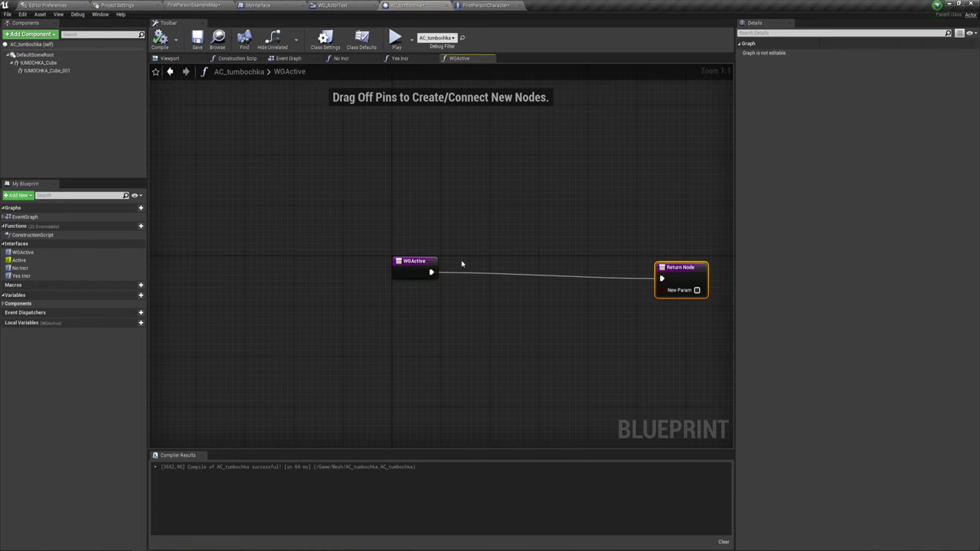
drag(407, 263, 223, 276)
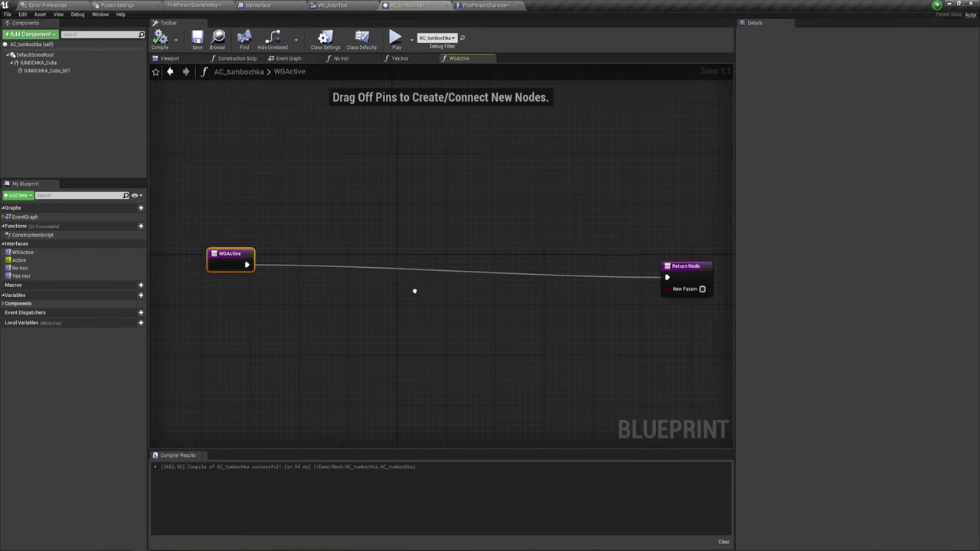
right_drag(416, 289, 418, 230)
drag(222, 203, 215, 209)
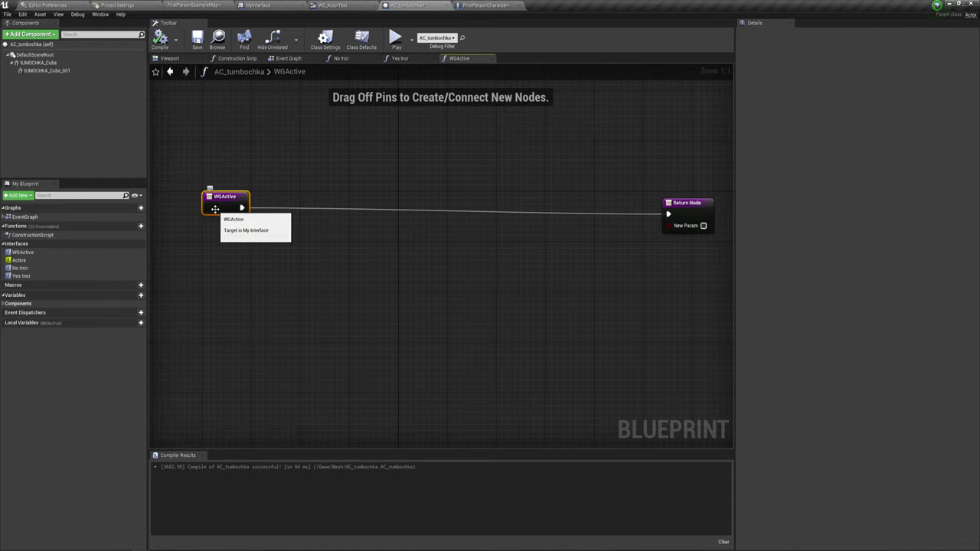
Add Get Player Character feeding a Cast To FirstPersonCharacter right after the WGActive entry.
right_click(256, 259)
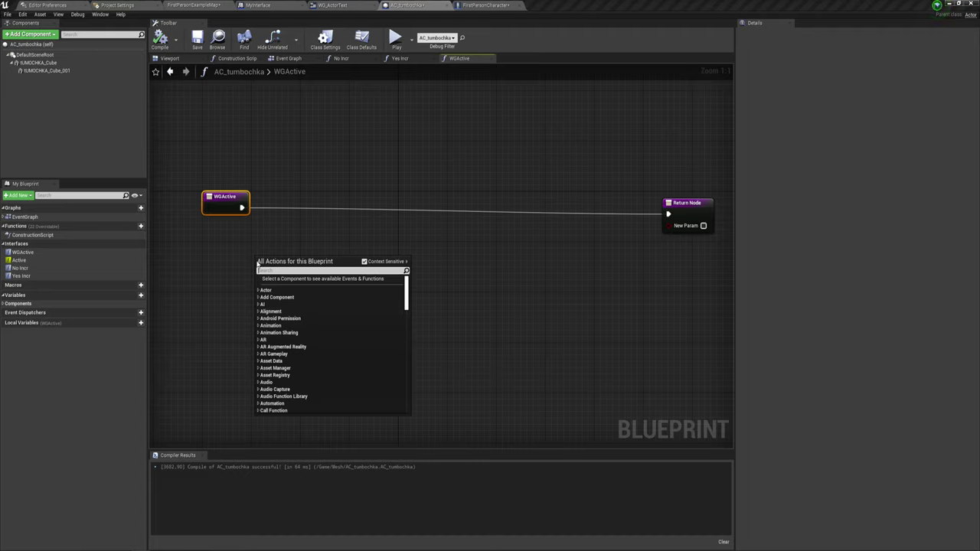
text(get pla)
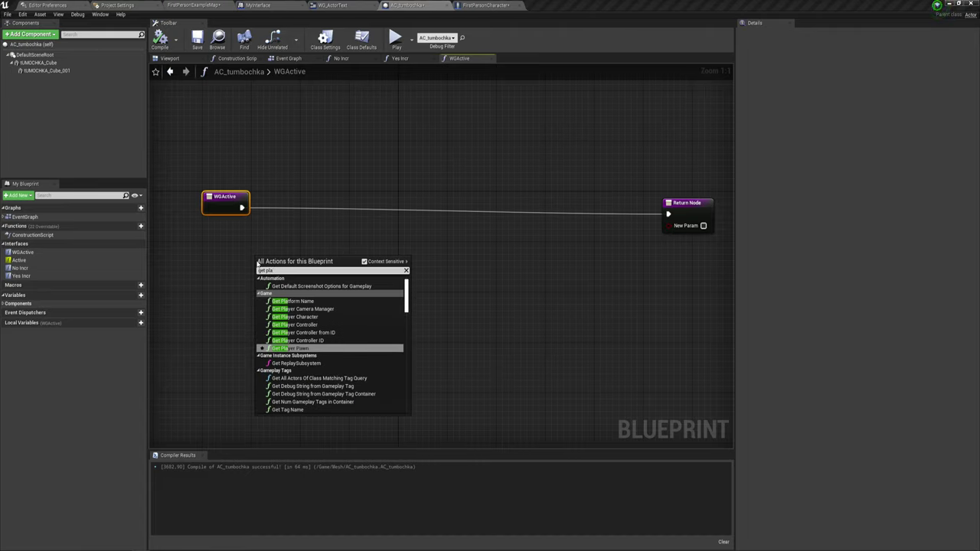
click(305, 317)
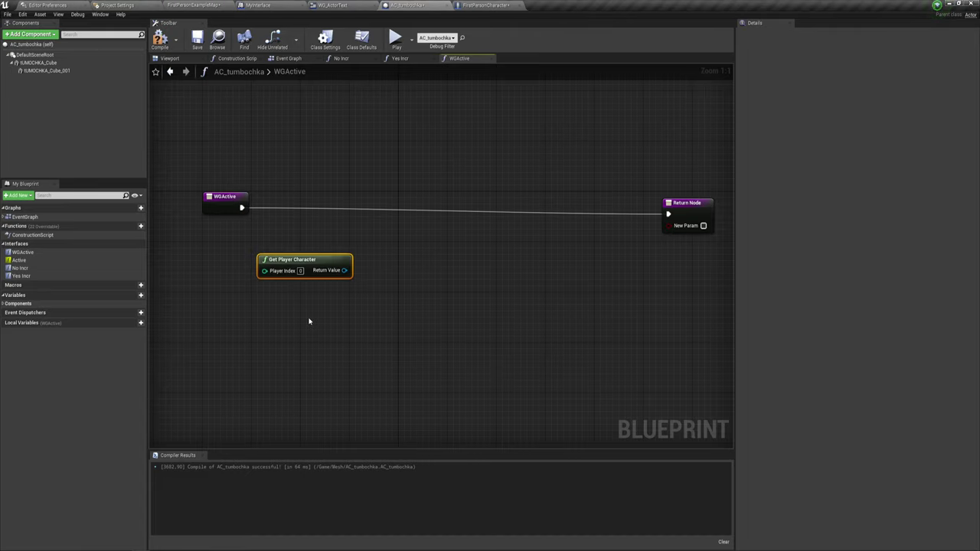
drag(343, 272, 307, 239)
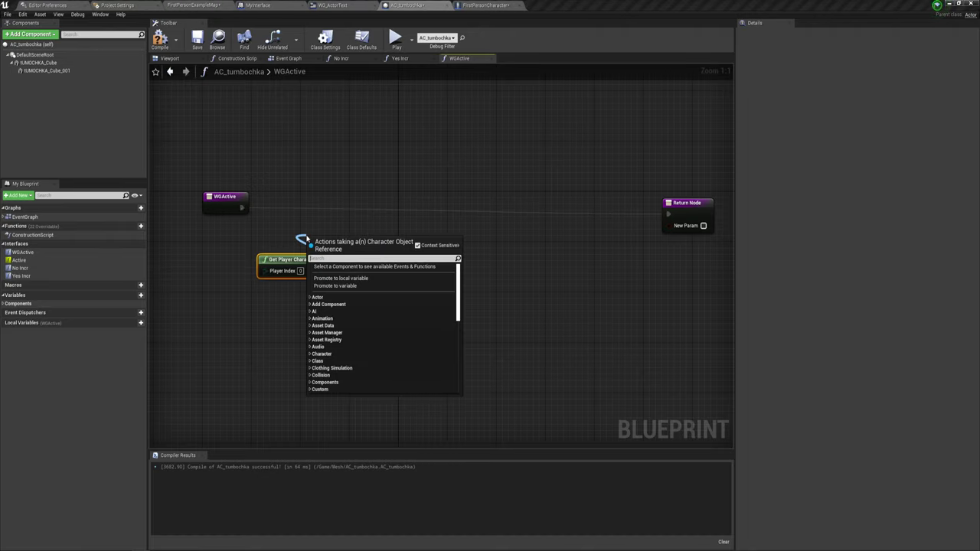
text(cast)
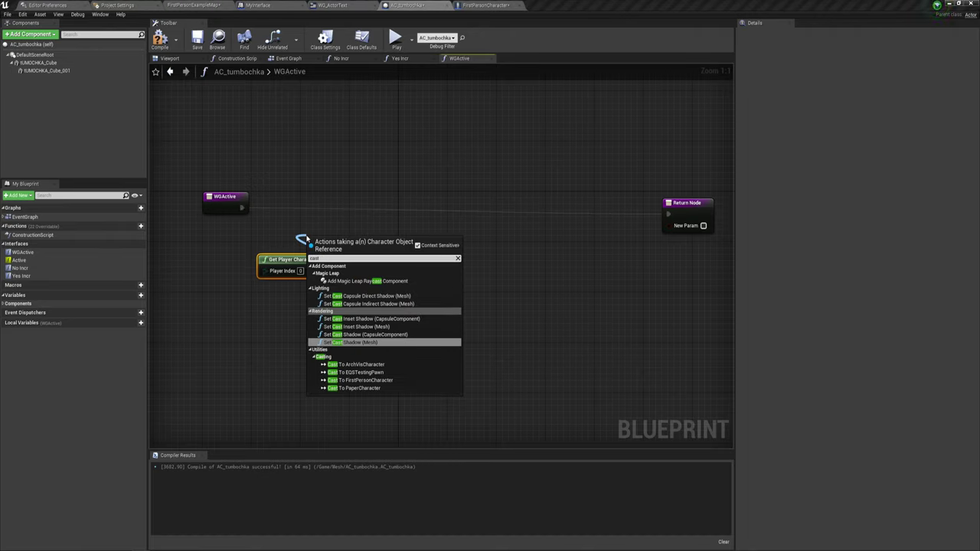
text( to th)
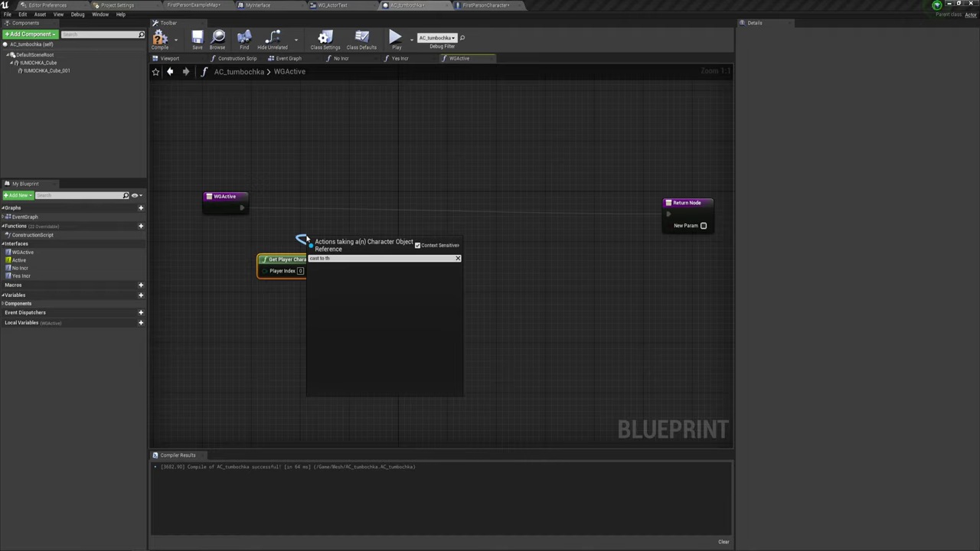
key(BackSpace)
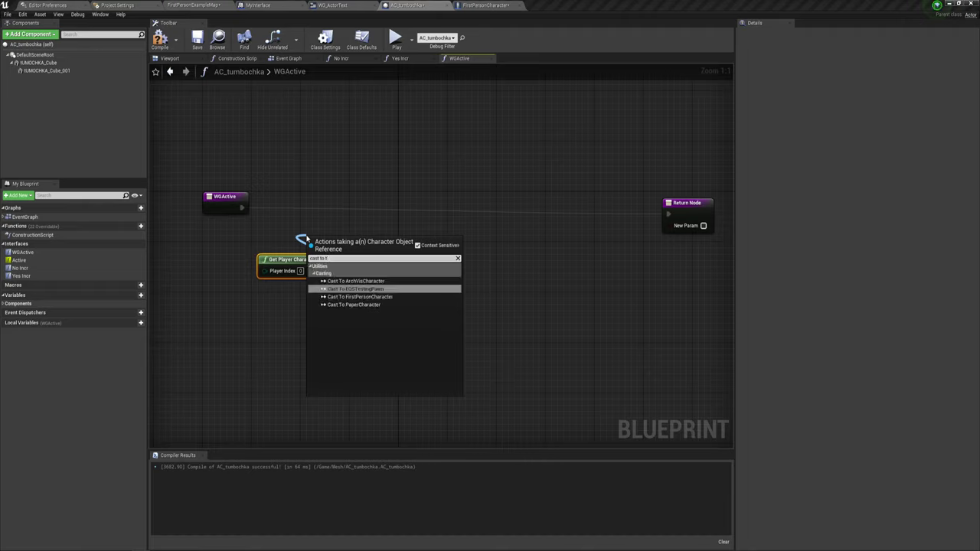
click(356, 297)
mouse_move(337, 240)
mouse_down()
mouse_move(294, 199)
mouse_move(261, 205)
mouse_move(269, 207)
mouse_up()
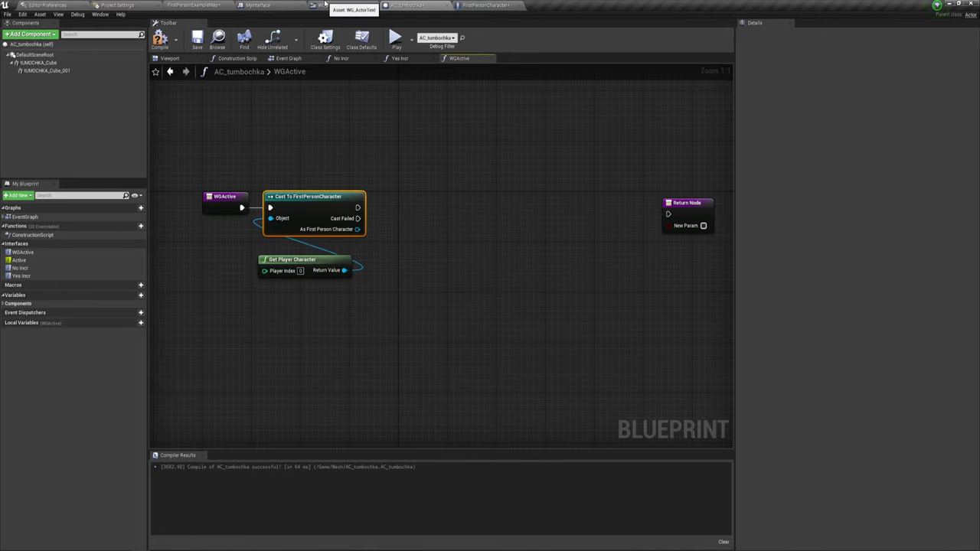
click(486, 5)
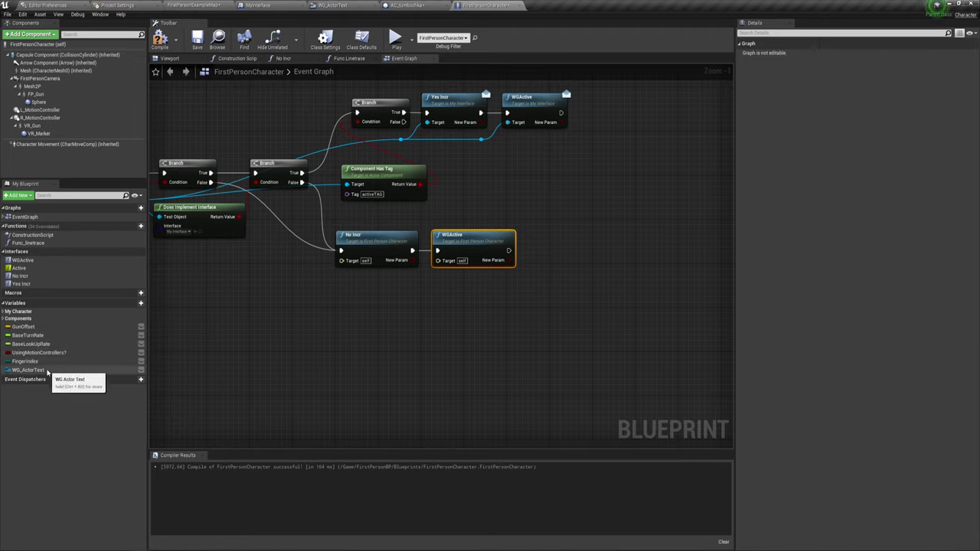
Add a new Boolean variable to FirstPersonCharacter and name it WGINCL.
click(31, 370)
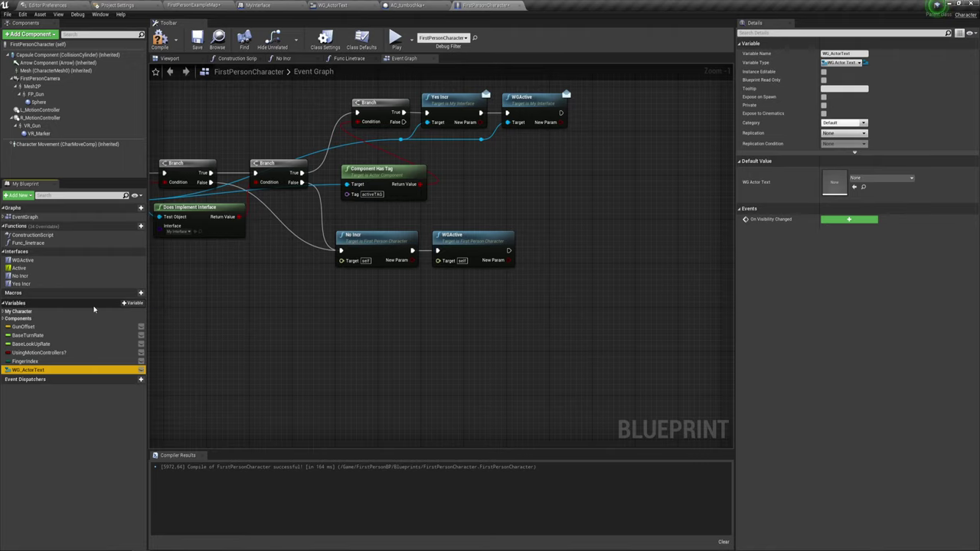
click(133, 305)
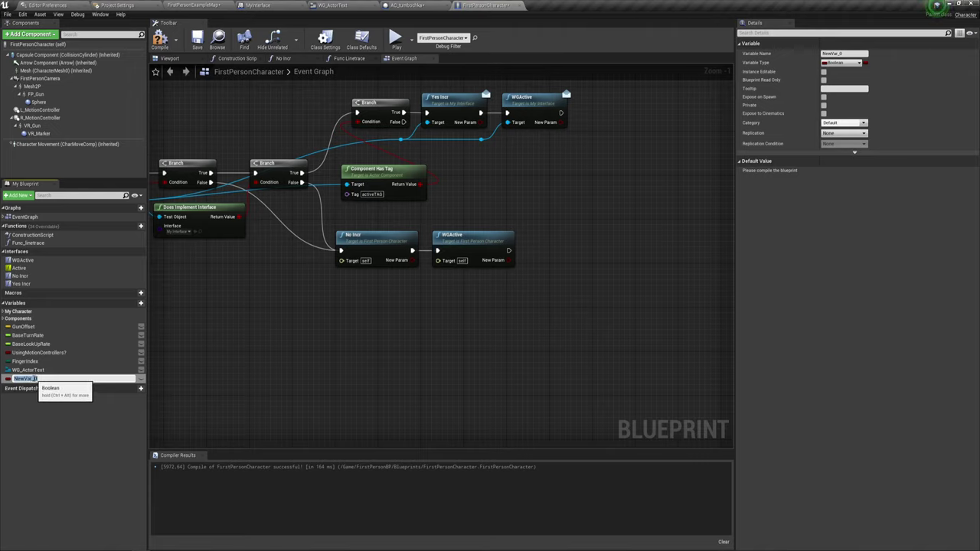
key(BackSpace)
text(WGINCL)
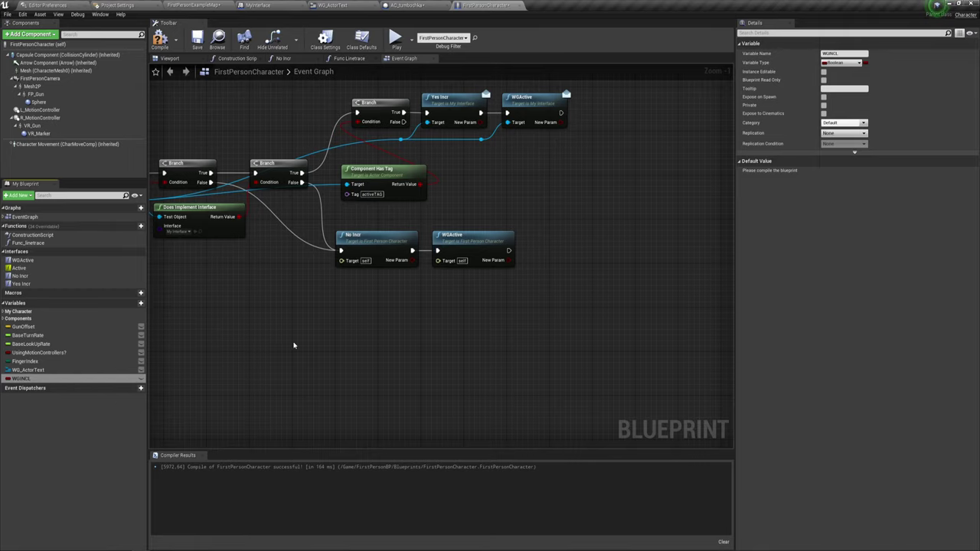
right_drag(363, 323, 418, 337)
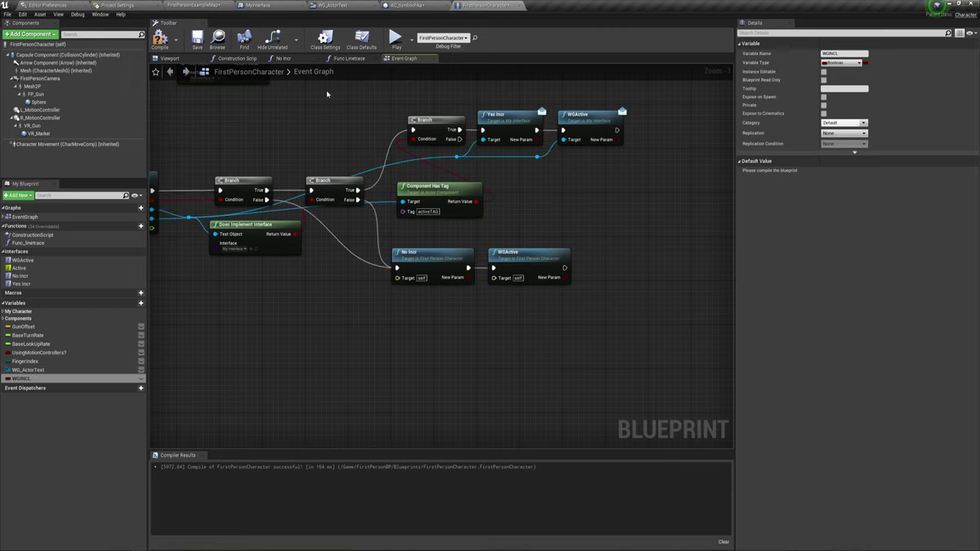
click(410, 6)
Add a Get WGINCL node reading from the cast's As First Person Character output.
right_drag(381, 295, 455, 265)
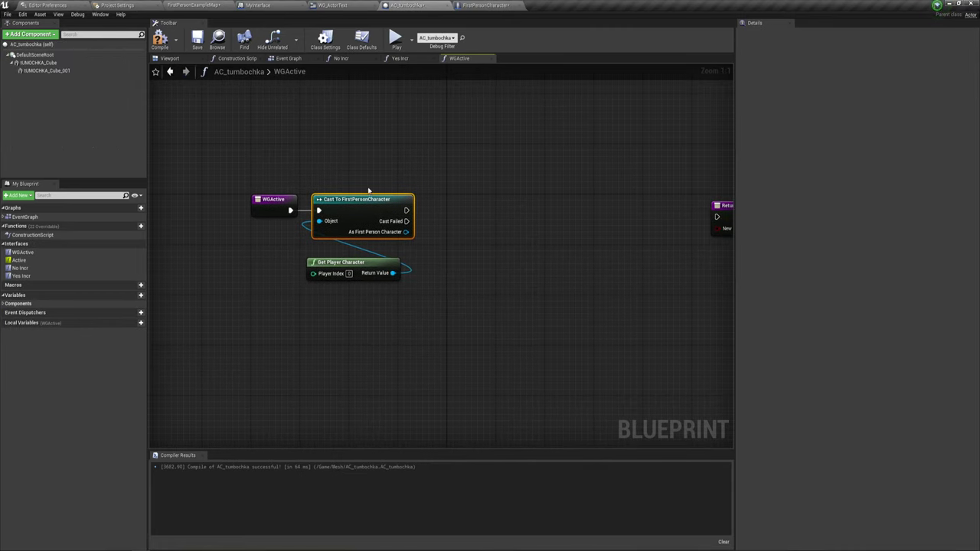
drag(353, 157, 359, 305)
drag(406, 232, 468, 240)
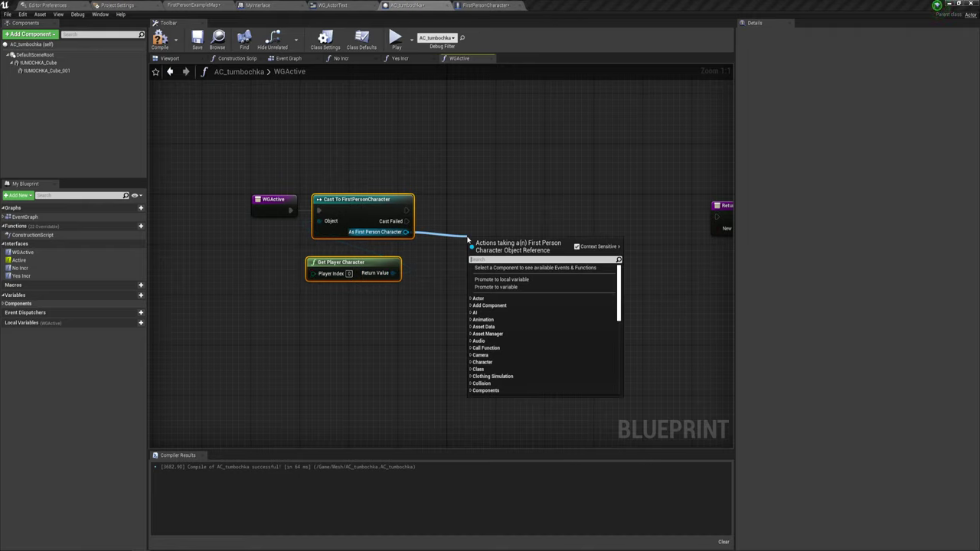
text(wgin)
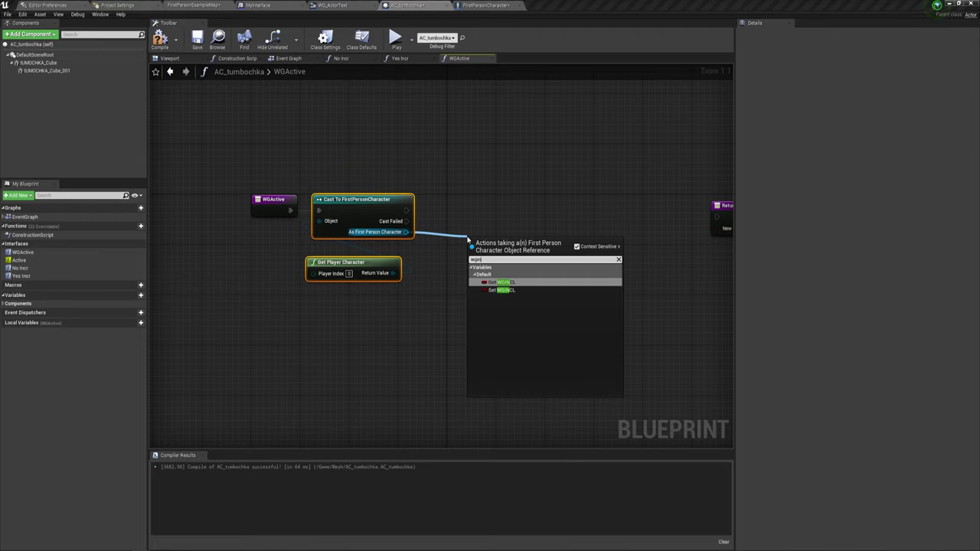
click(500, 284)
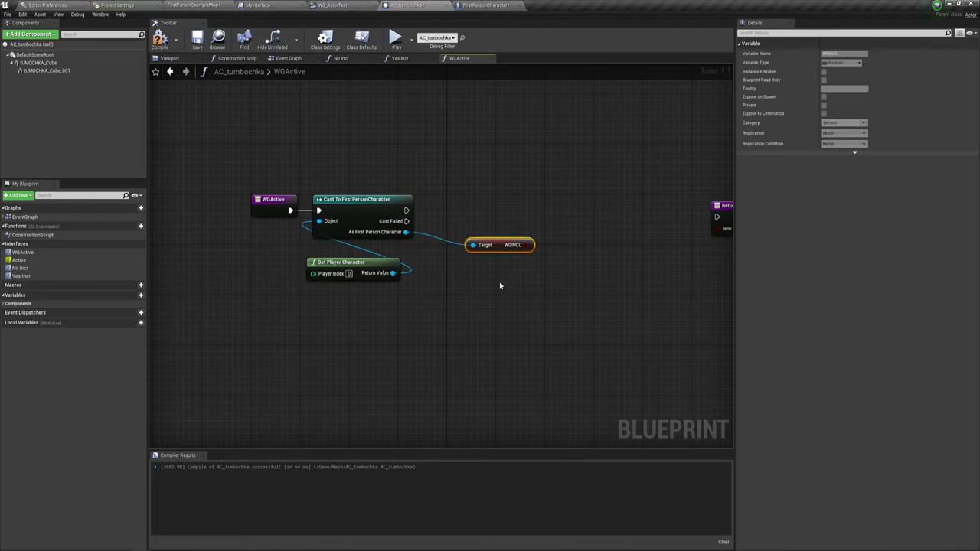
Add a Branch on WGINCL and wire the cast's execution output into it.
right_drag(530, 266, 469, 259)
drag(470, 240, 476, 188)
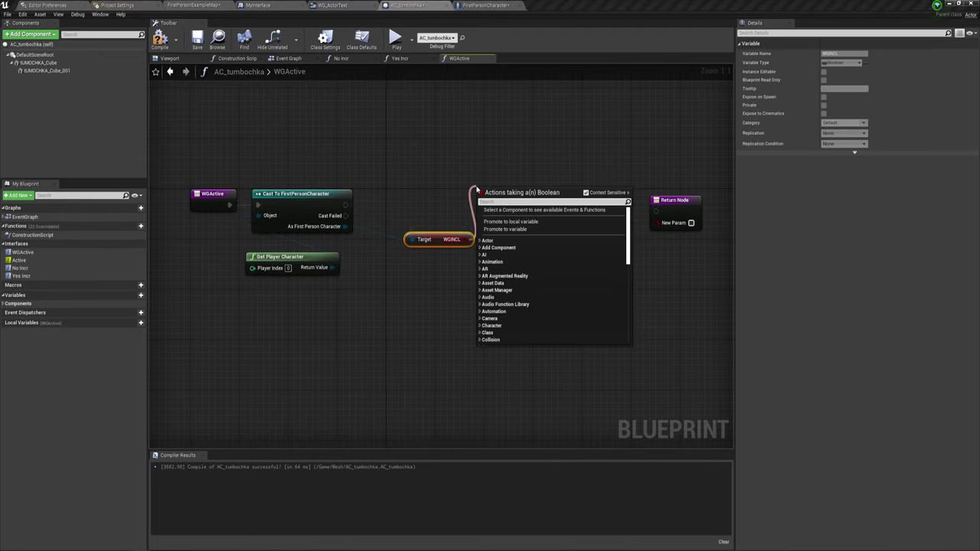
text(bra)
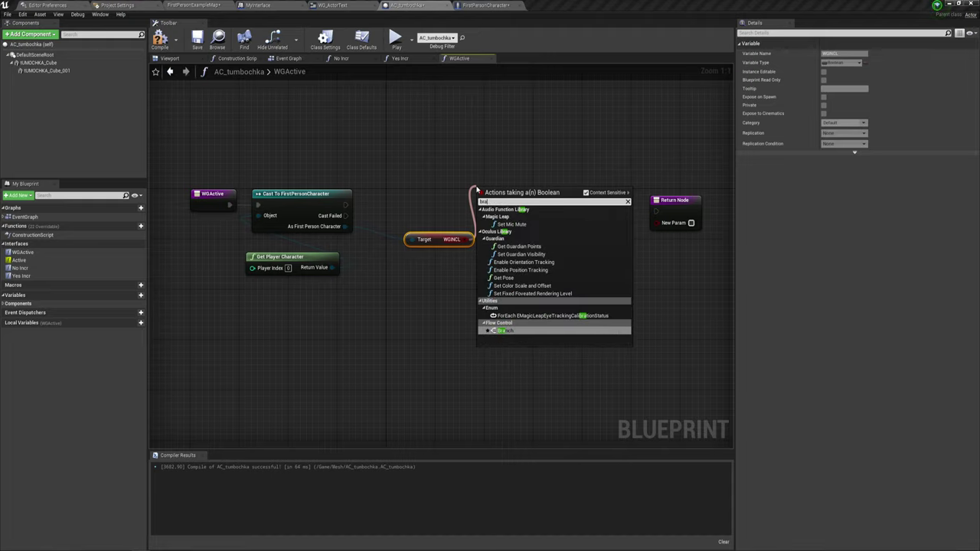
key(Return)
drag(484, 204, 346, 204)
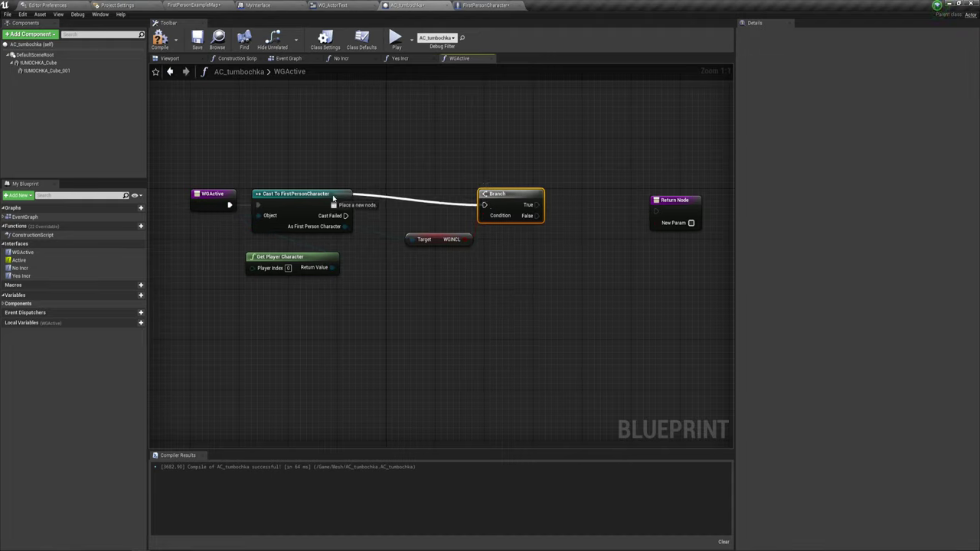
drag(481, 227, 459, 242)
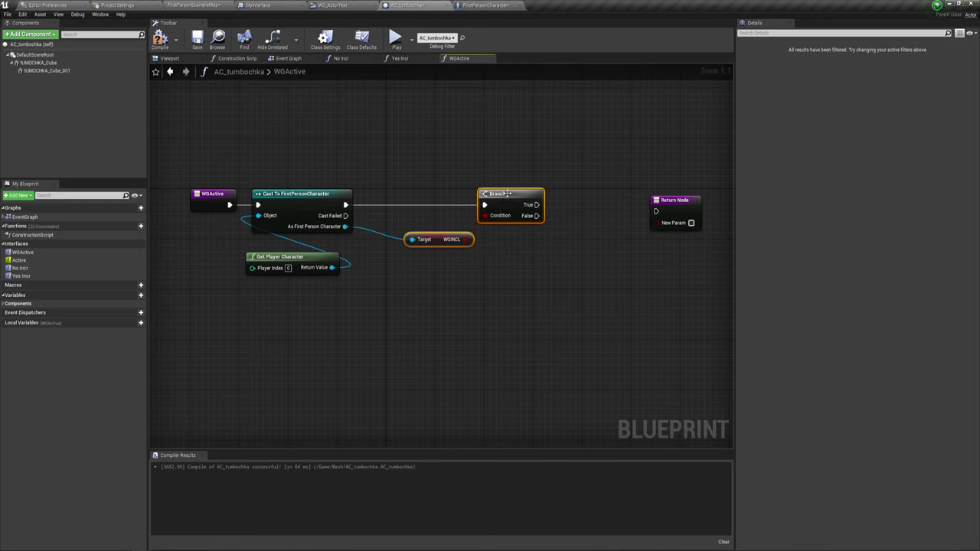
drag(508, 204, 463, 206)
right_drag(485, 269, 448, 275)
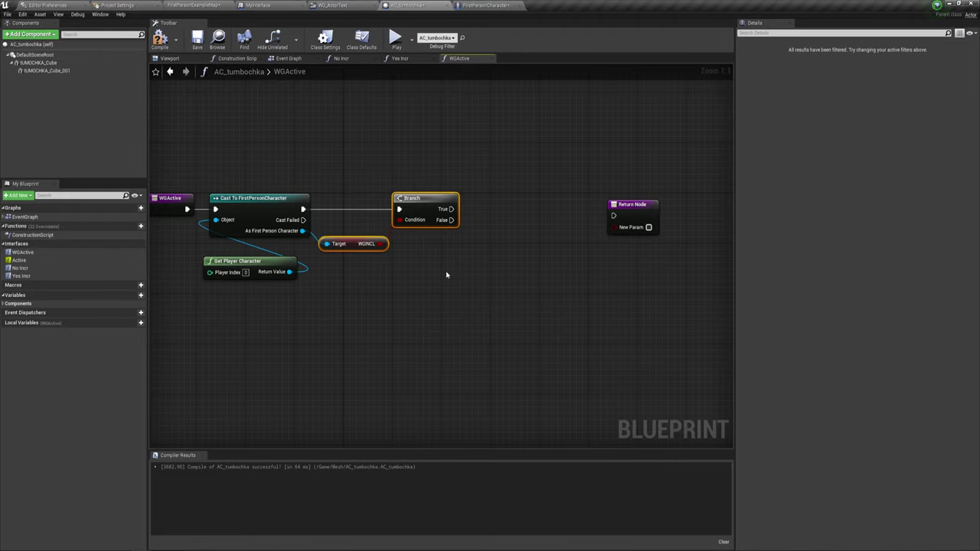
mouse_move(455, 278)
right_down()
mouse_move(468, 254)
mouse_move(401, 262)
right_up()
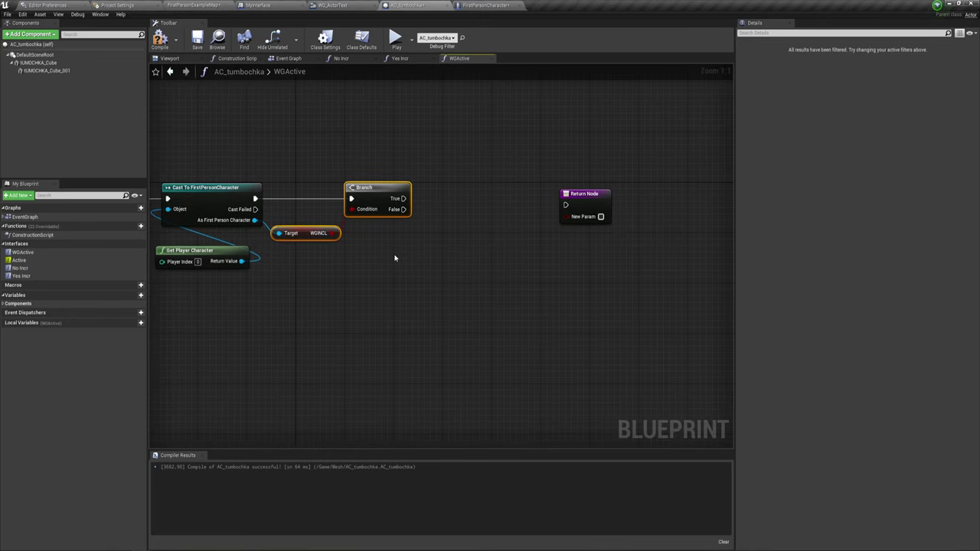
drag(254, 220, 322, 279)
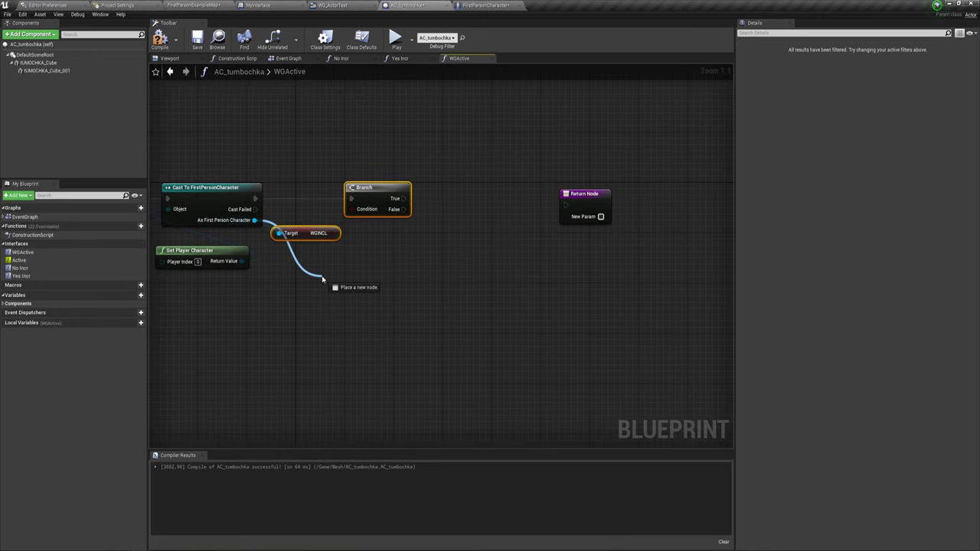
text(wg)
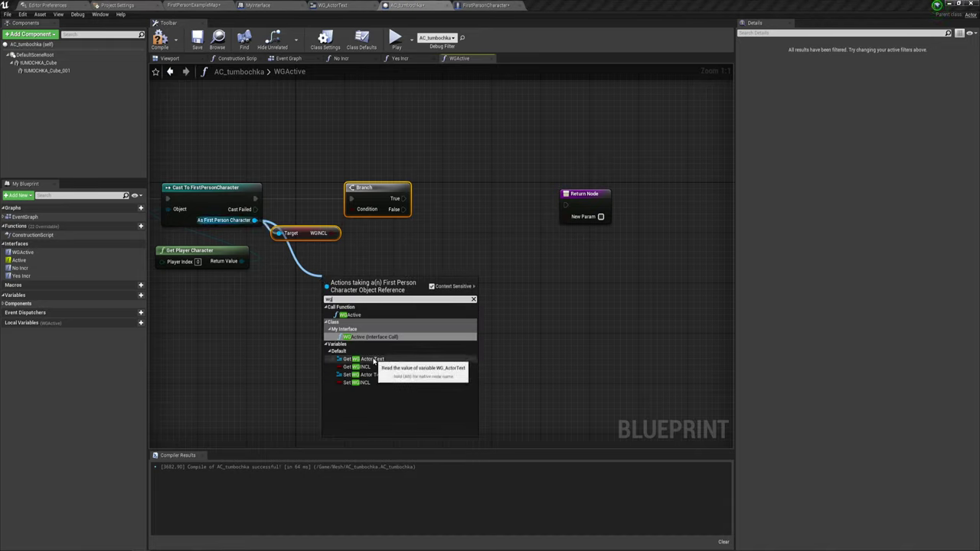
Add a Get WG Actor Text node from the cast character, then check WG_ActorText's WGText graph.
click(365, 360)
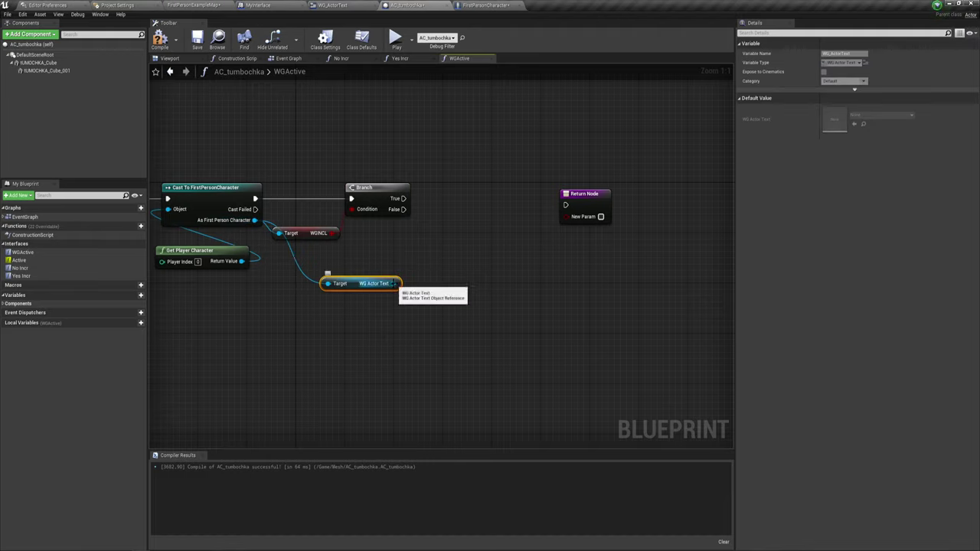
drag(393, 285, 434, 274)
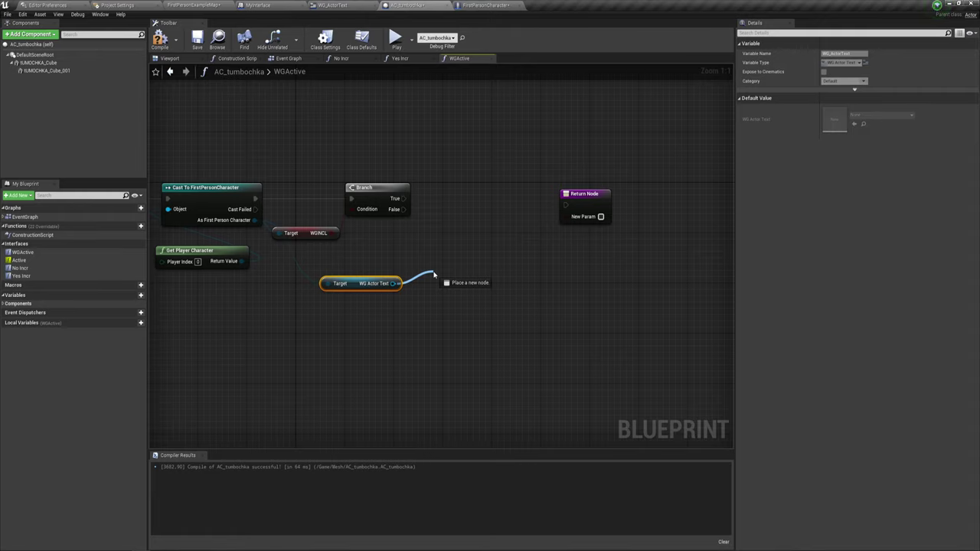
drag(433, 275, 437, 247)
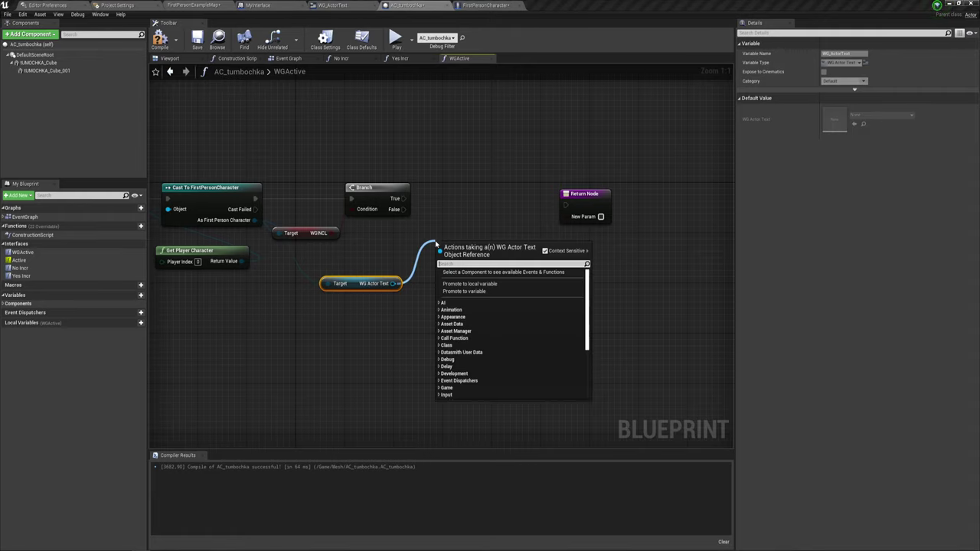
click(333, 4)
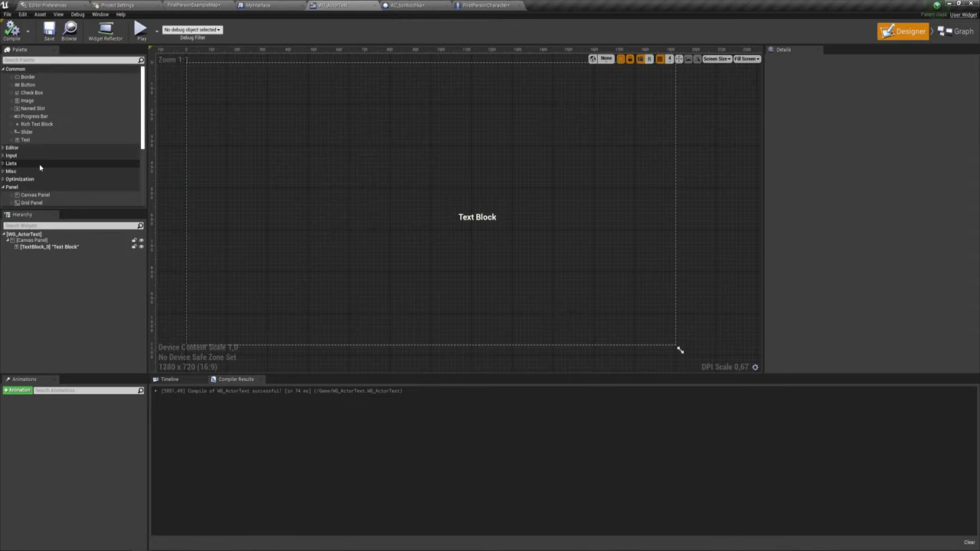
click(958, 32)
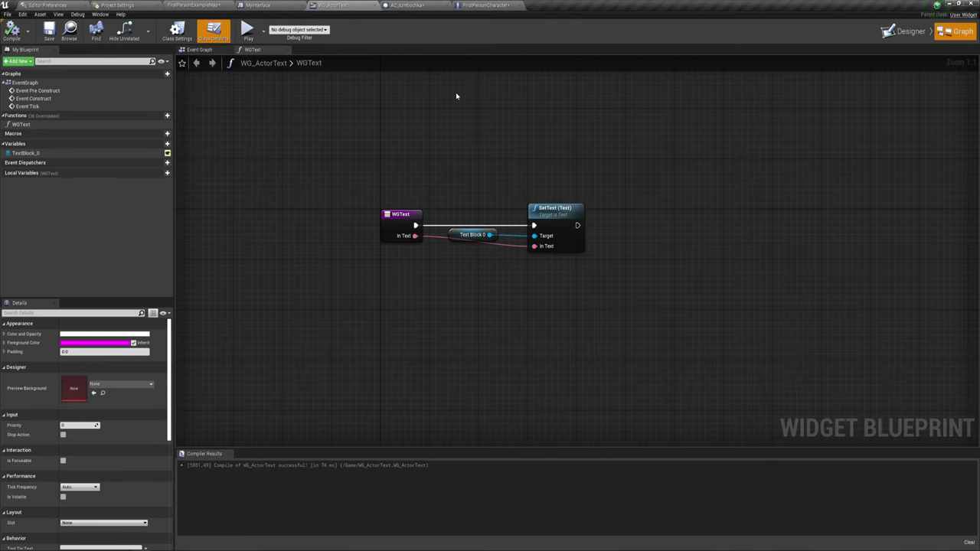
Add a WGText call on WG Actor Text, run from Branch True, placed beside Return Node.
click(414, 4)
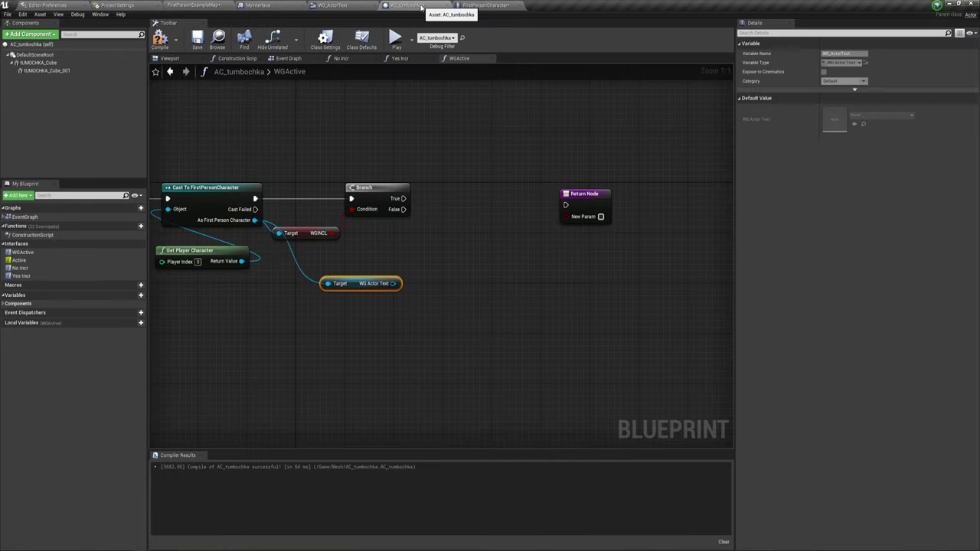
drag(393, 283, 416, 268)
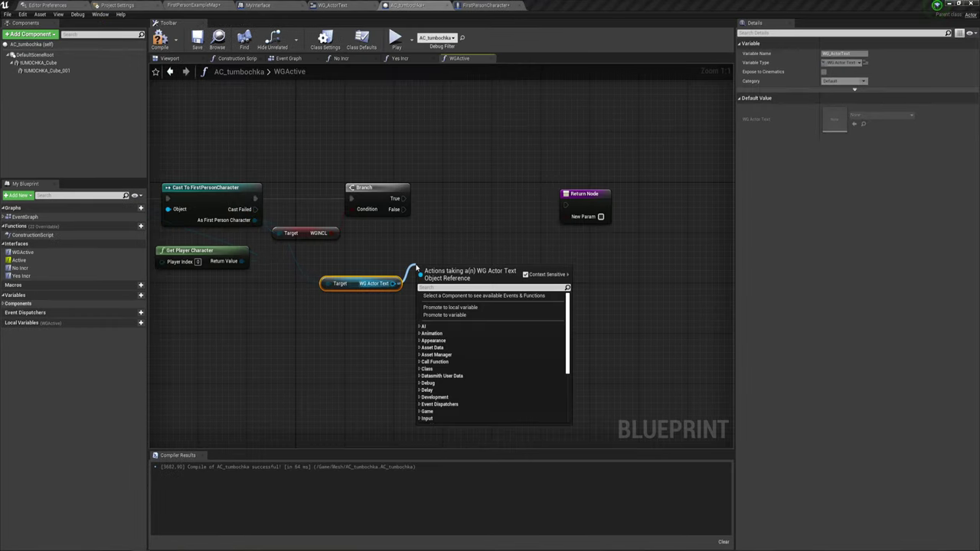
text(wg)
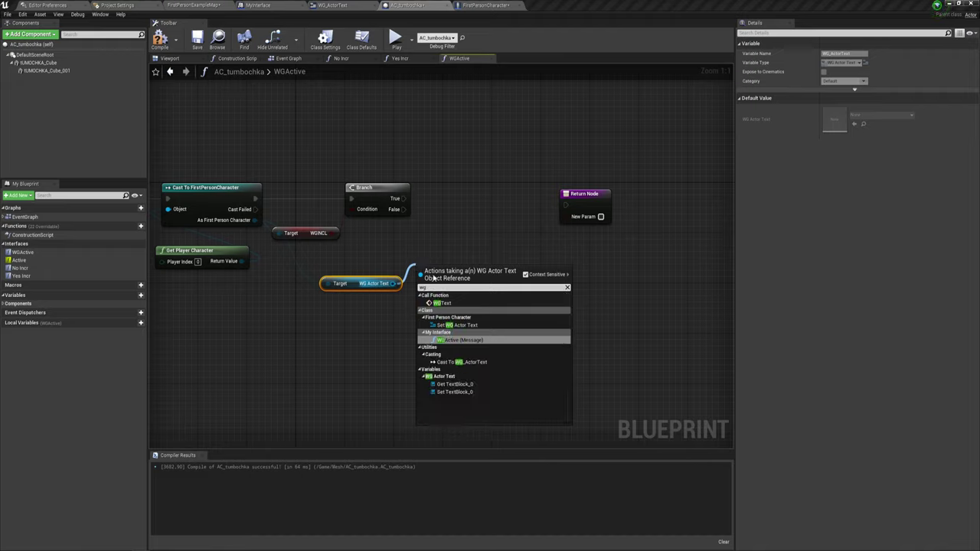
click(450, 304)
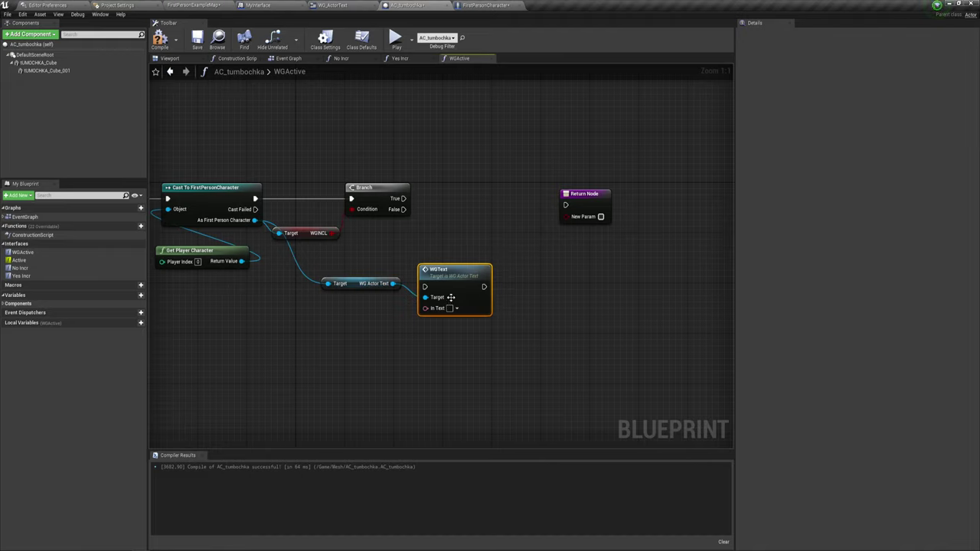
drag(450, 275, 462, 189)
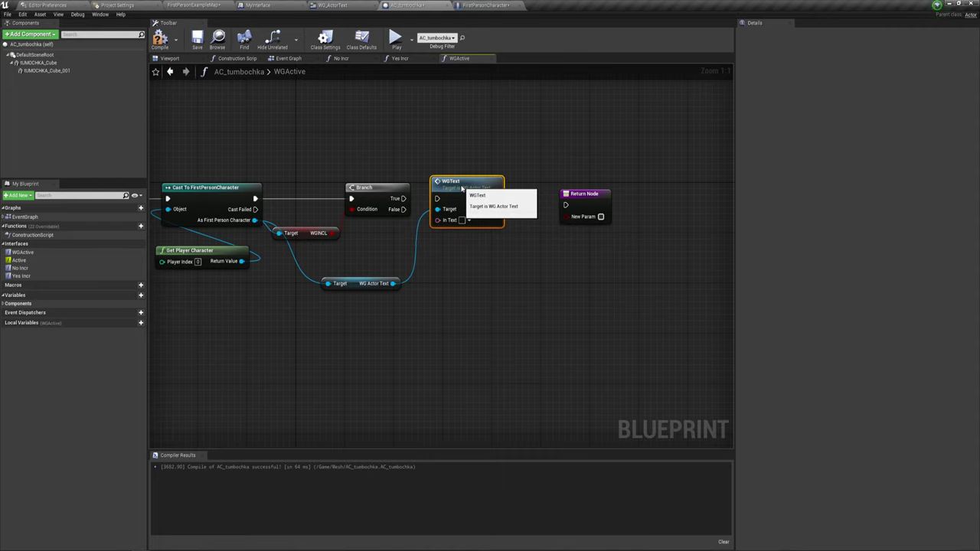
drag(404, 198, 441, 199)
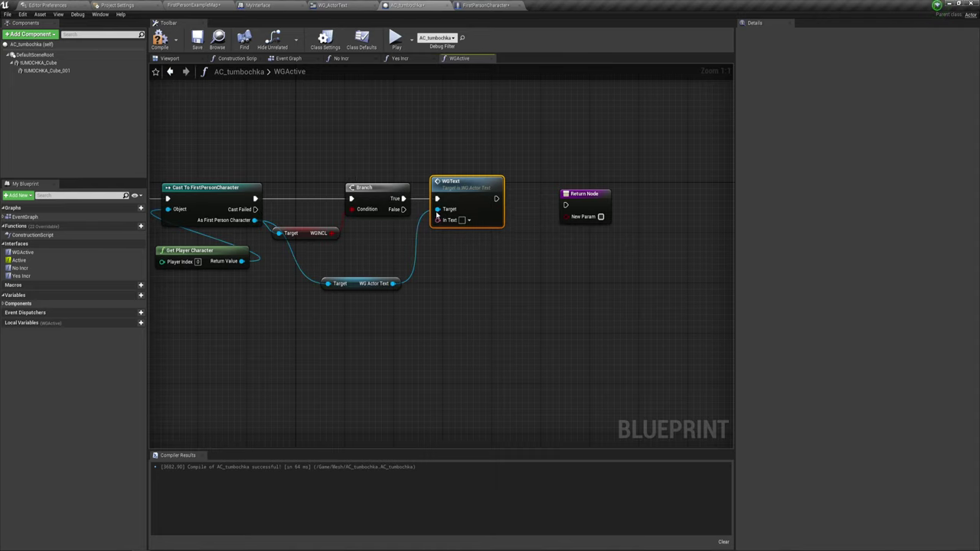
right_drag(495, 288, 526, 295)
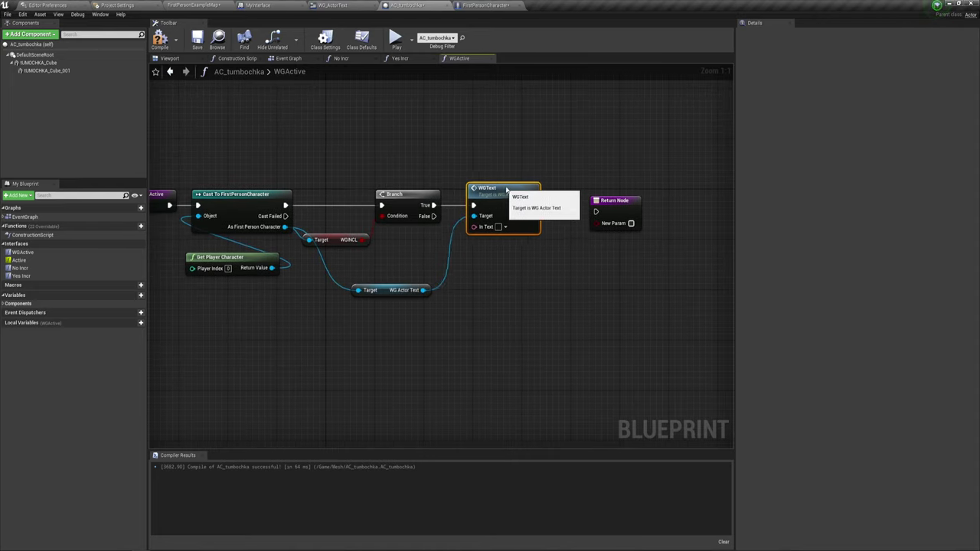
drag(498, 191, 534, 191)
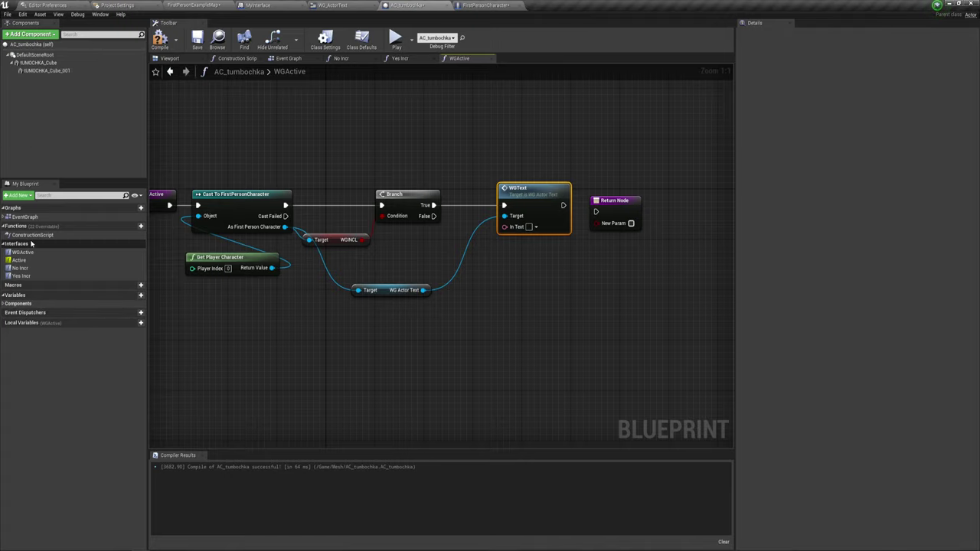
Add a new variable to AC_tumbochka and set its type to Text.
click(134, 295)
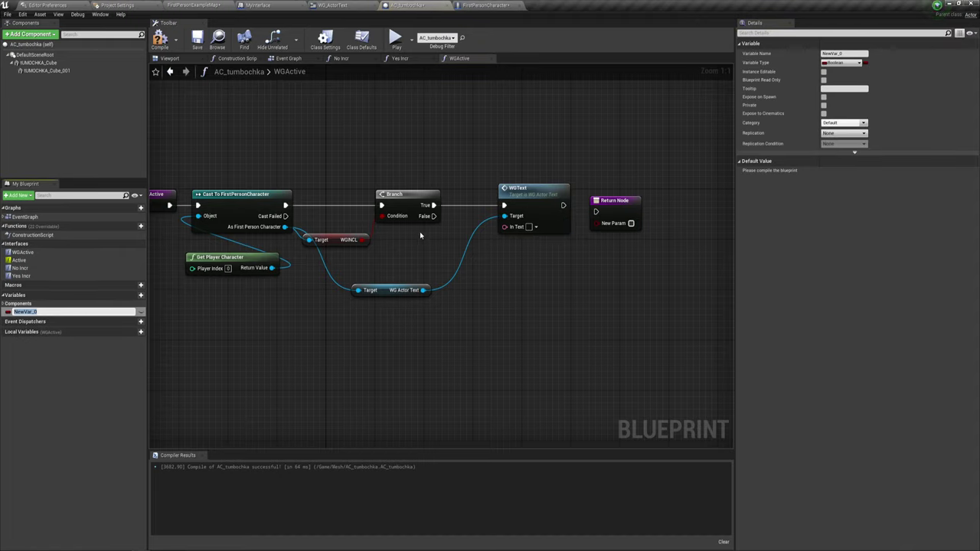
key(Return)
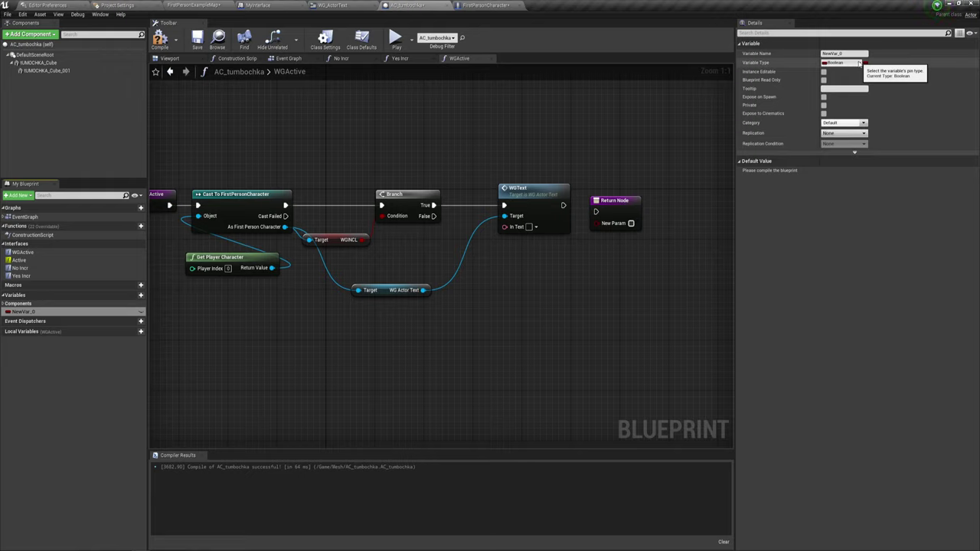
click(859, 64)
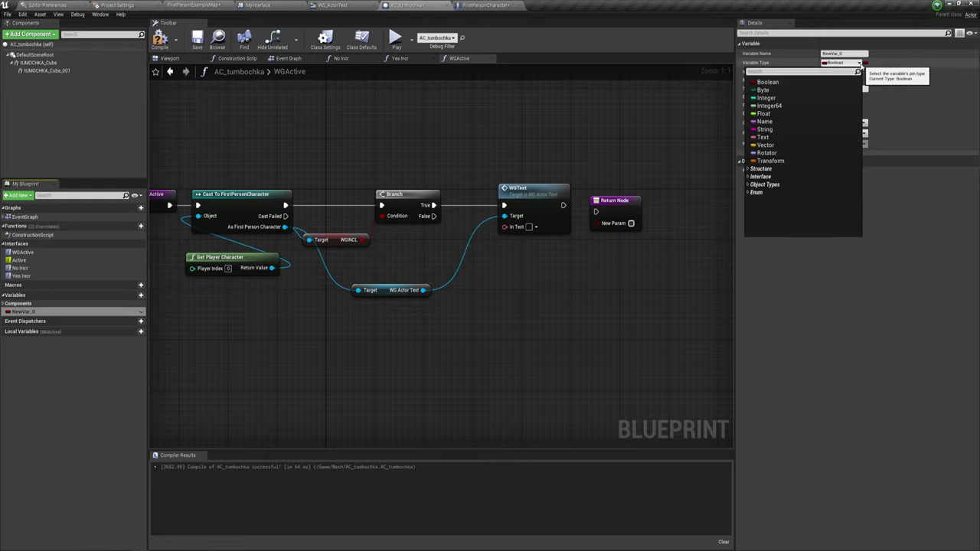
click(764, 137)
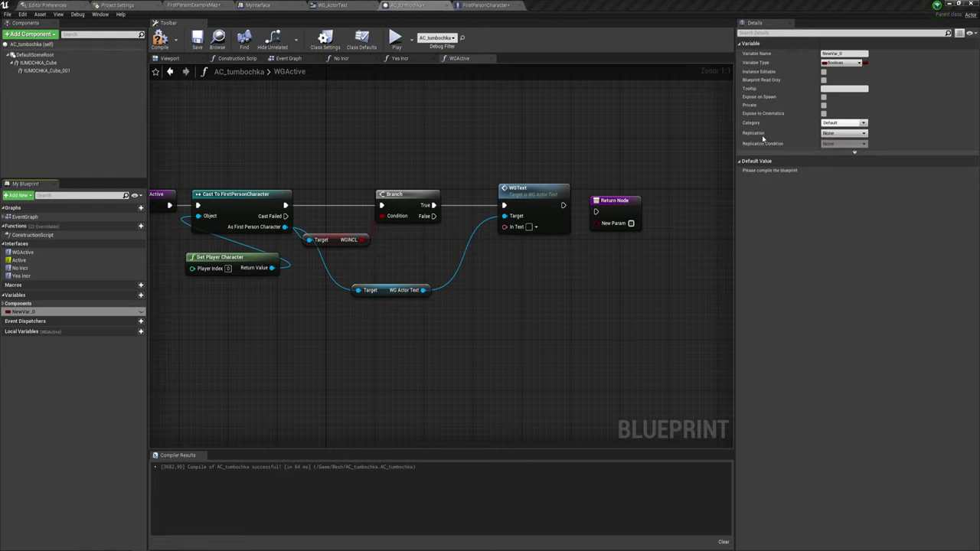
Rename the variable NameActor, compile, and set its default value to Тумбочка.
click(850, 52)
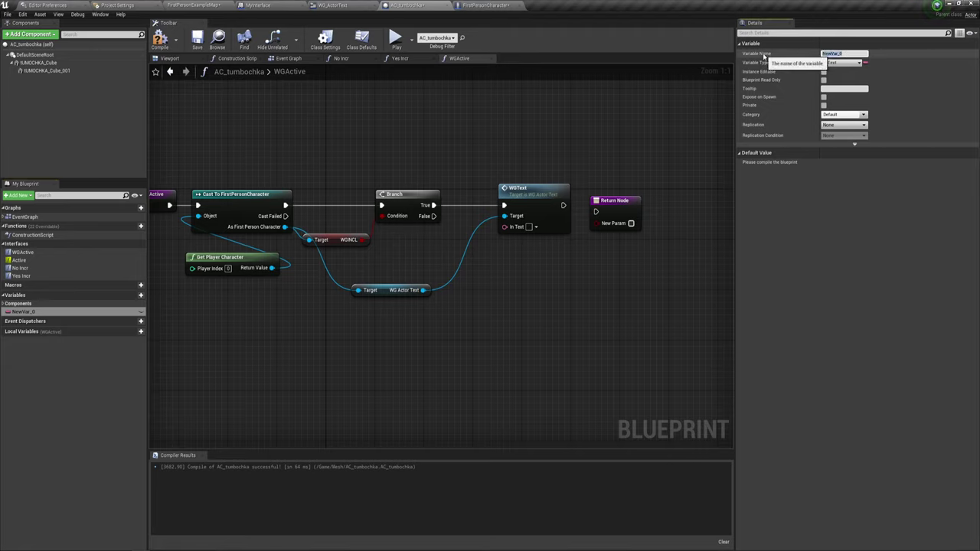
key(BackSpace)
text(te)
key(Return)
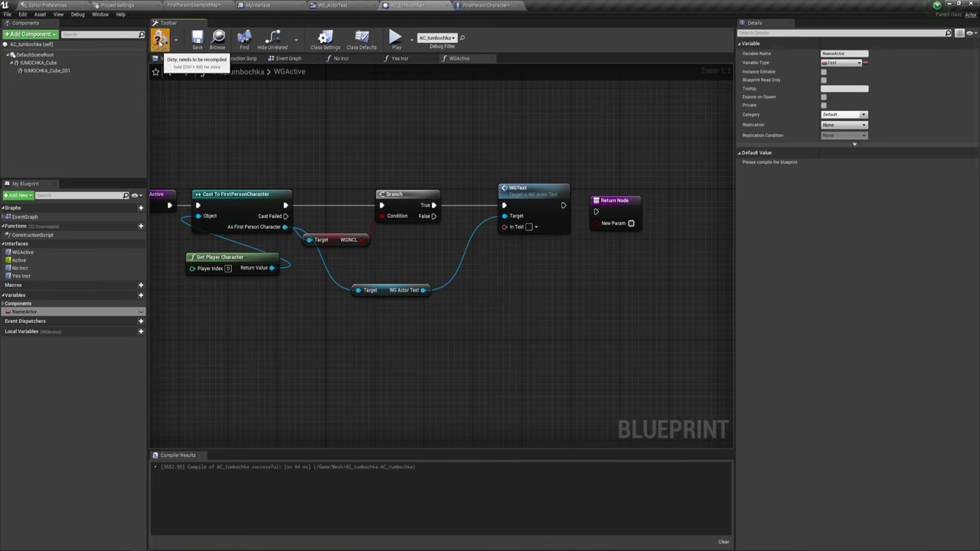
click(159, 39)
text(Тумбочка)
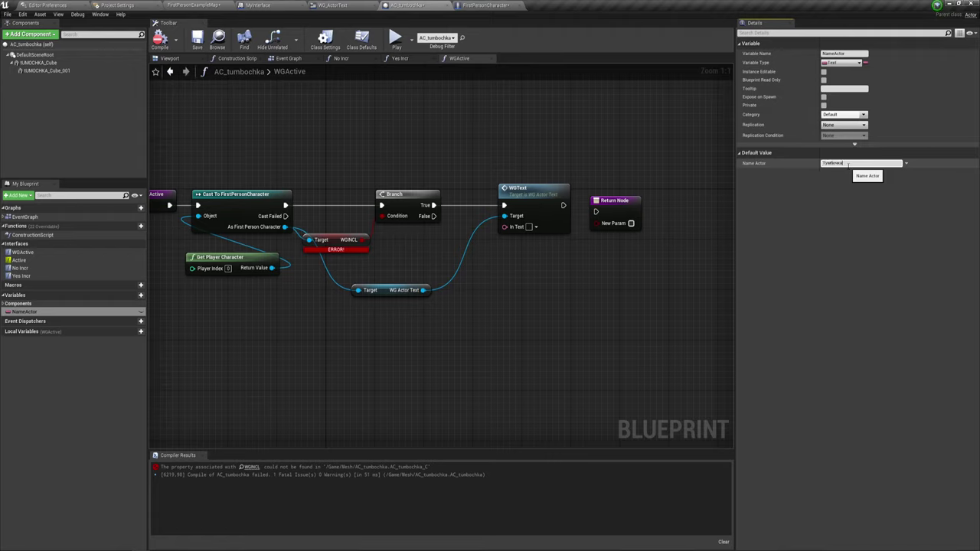
key(Return)
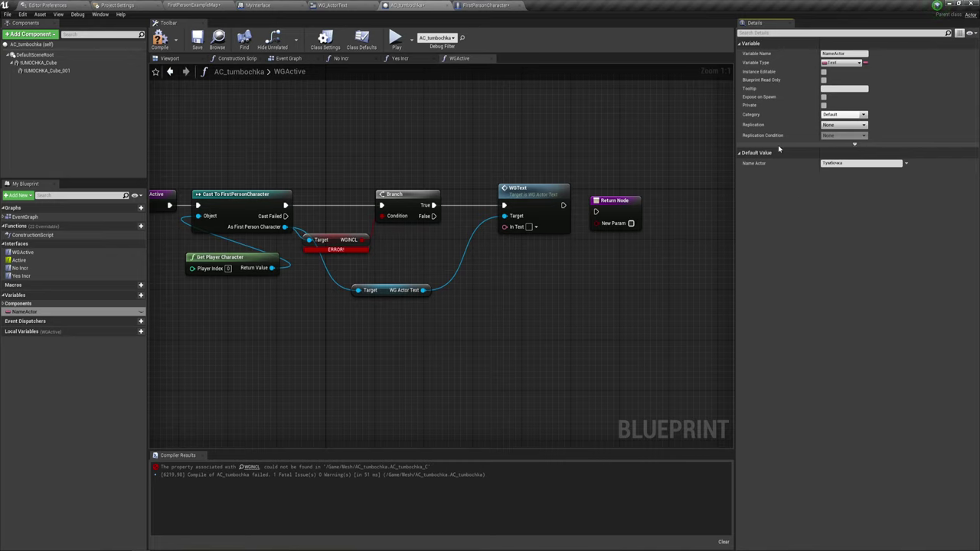
Recompile, then delete the erroring WGINCL getter node in the WGActive graph.
right_drag(357, 314, 382, 309)
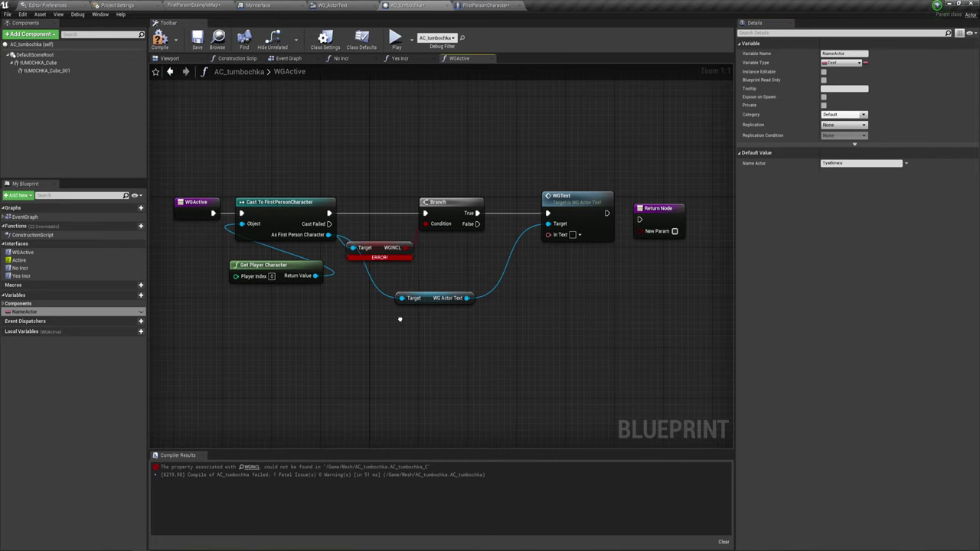
click(159, 40)
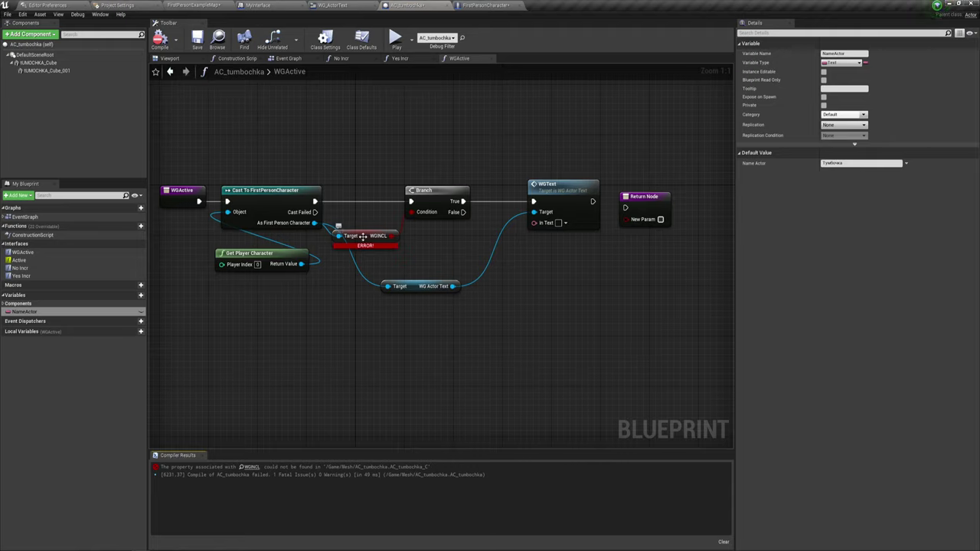
drag(375, 239, 379, 239)
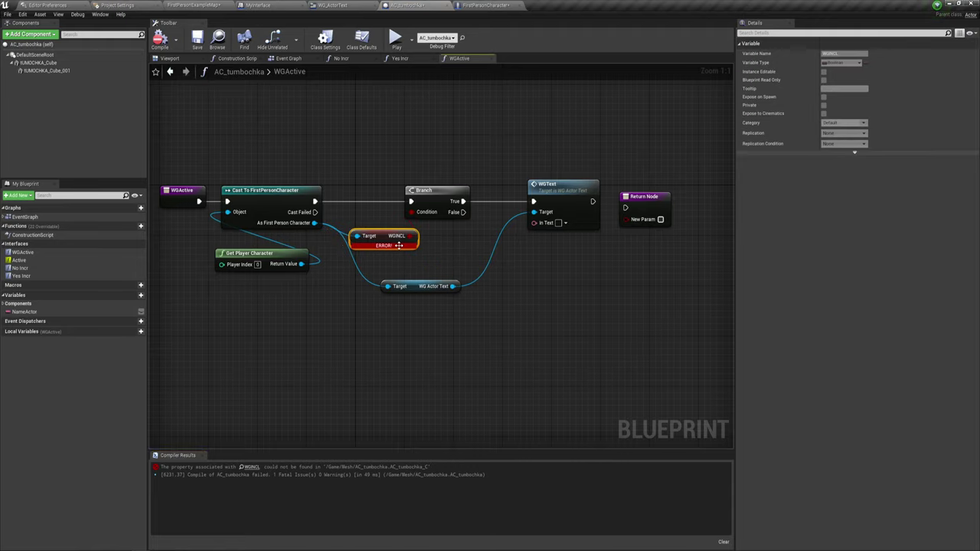
drag(378, 236, 358, 236)
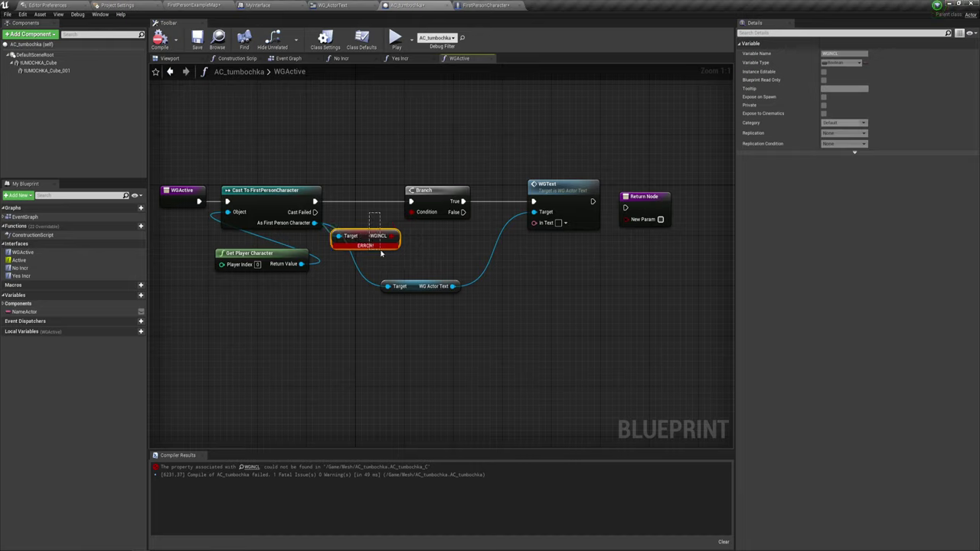
key(Delete)
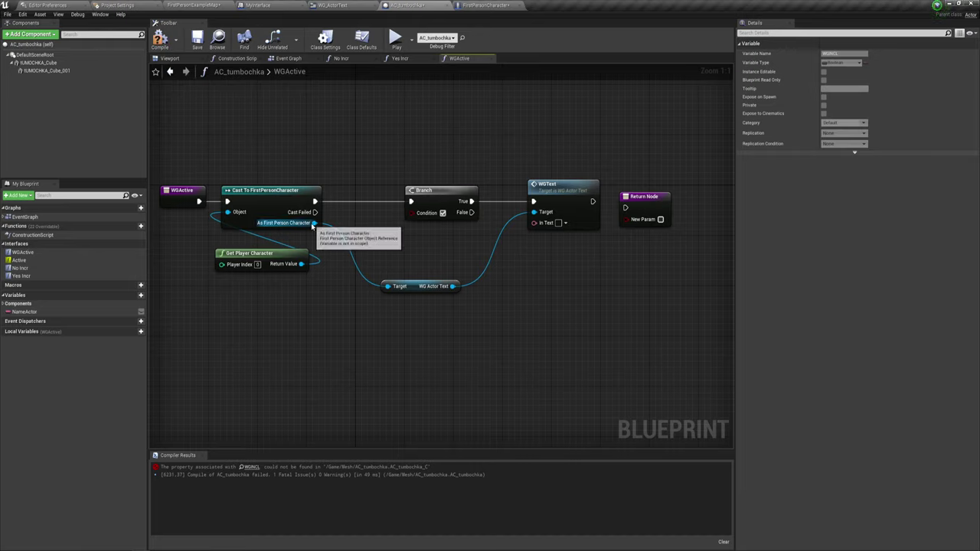
Add a Get WGINCL node from As First Person Character, wire it to Branch Condition, and compile.
mouse_move(314, 223)
mouse_down()
mouse_move(361, 236)
mouse_move(345, 233)
mouse_up()
text(цш)
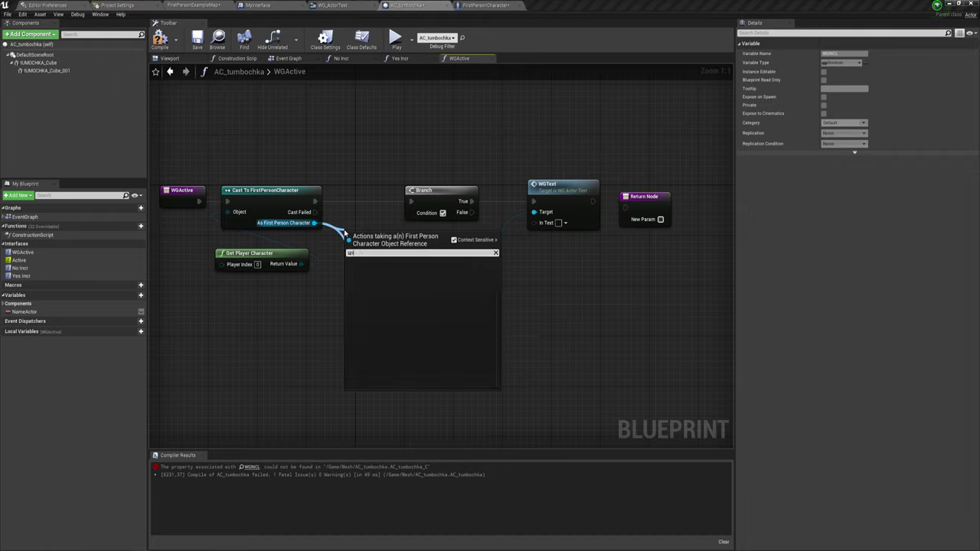
key(BackSpace)
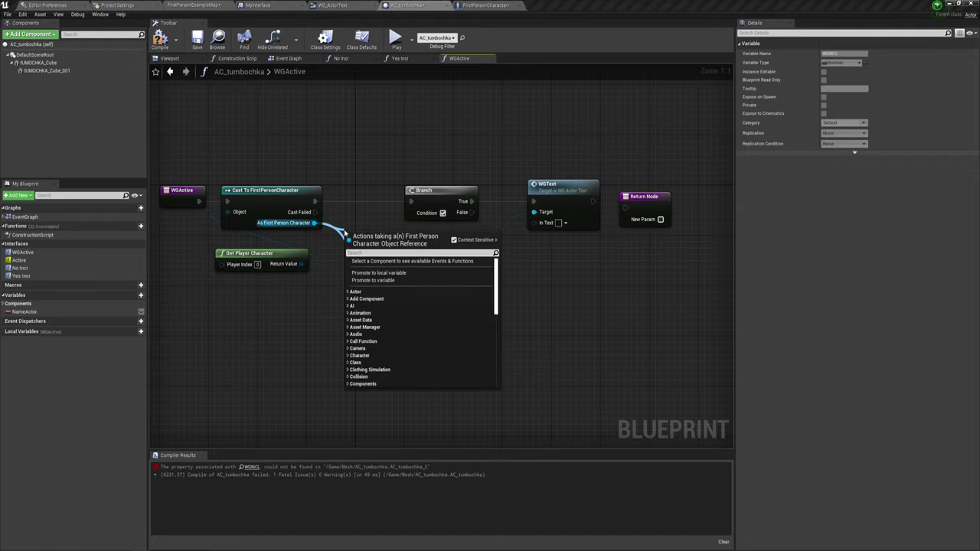
text(wg)
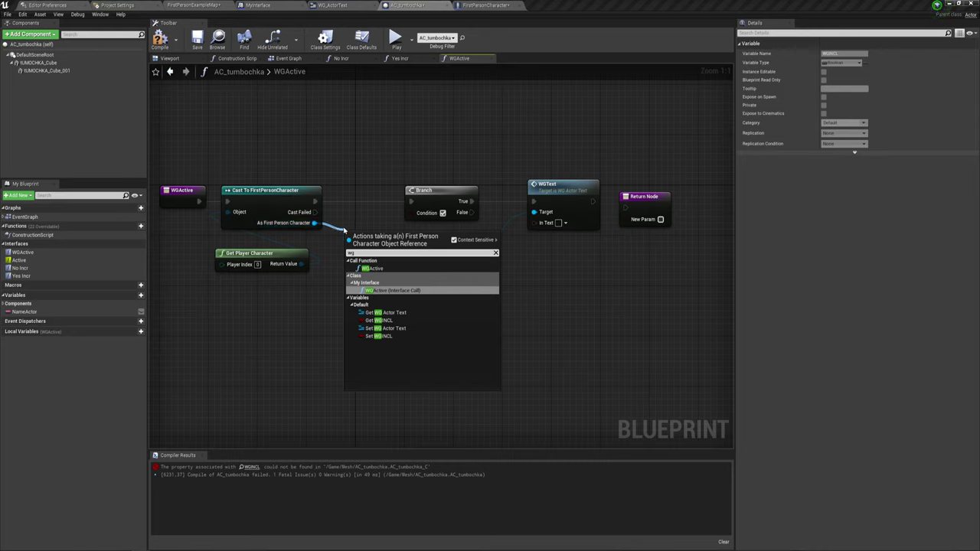
click(387, 320)
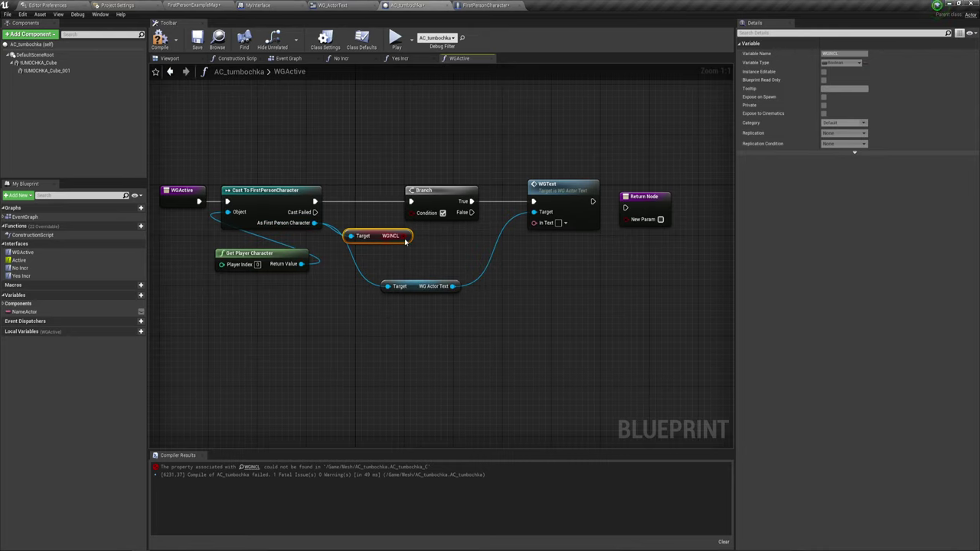
drag(408, 236, 412, 212)
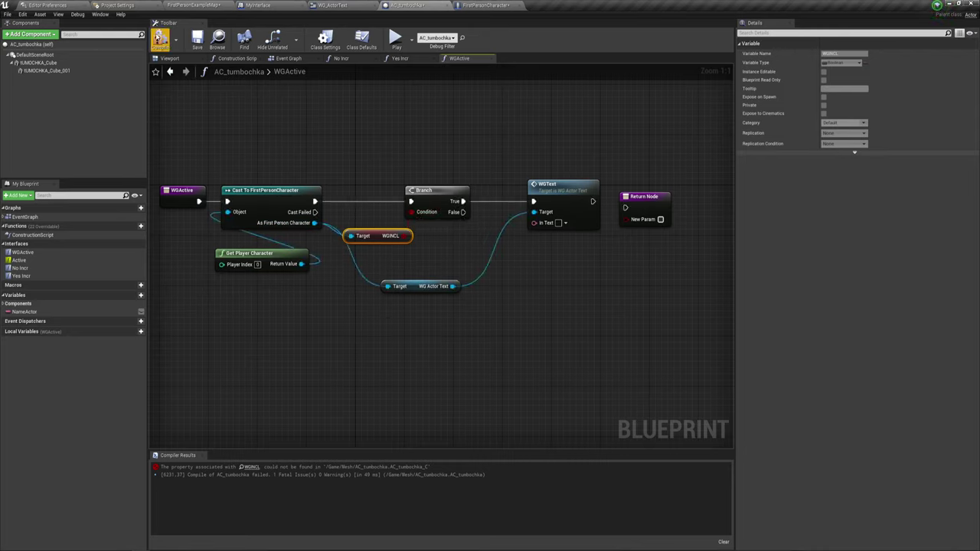
click(159, 38)
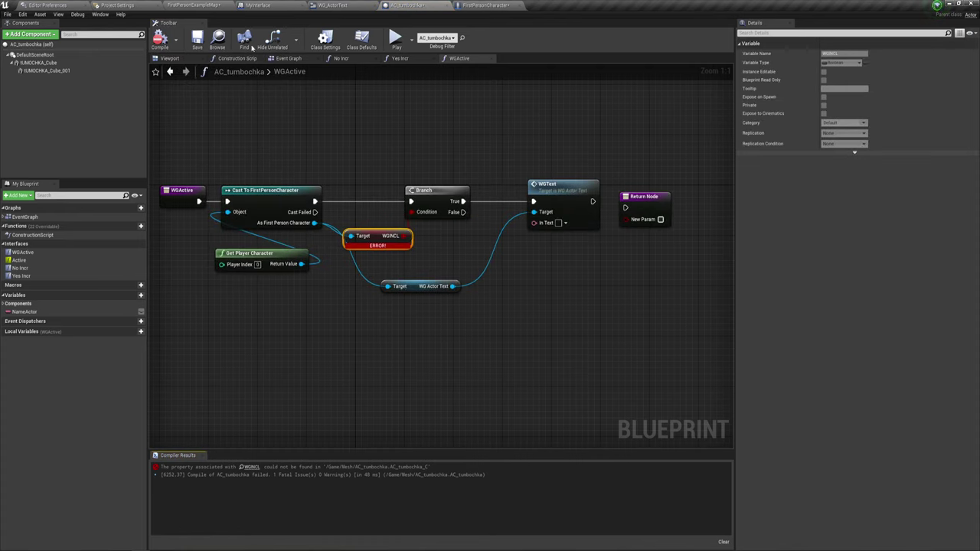
Compile FirstPersonCharacter, then recompile AC_tumbochka so its WGINCL getter stops erroring.
click(486, 6)
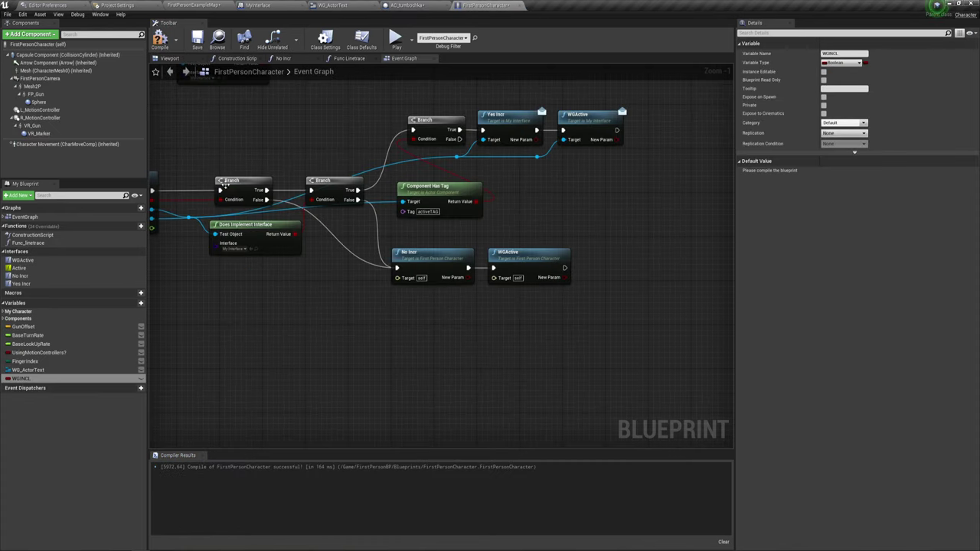
click(162, 48)
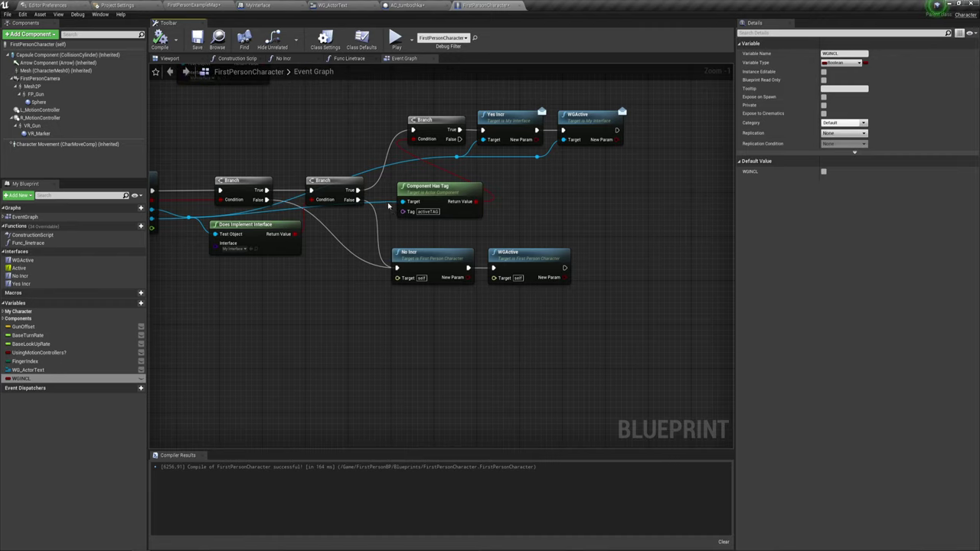
click(406, 5)
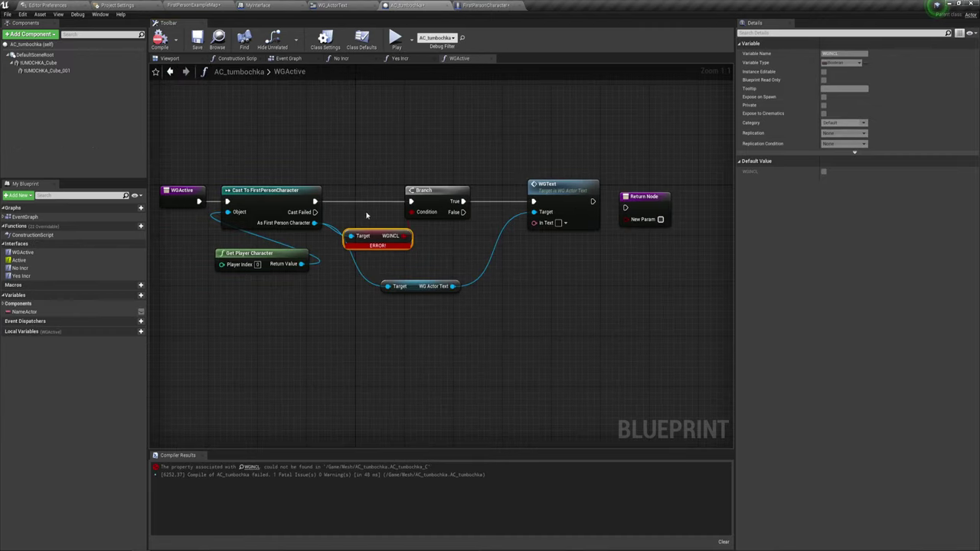
click(161, 44)
right_drag(478, 301, 362, 288)
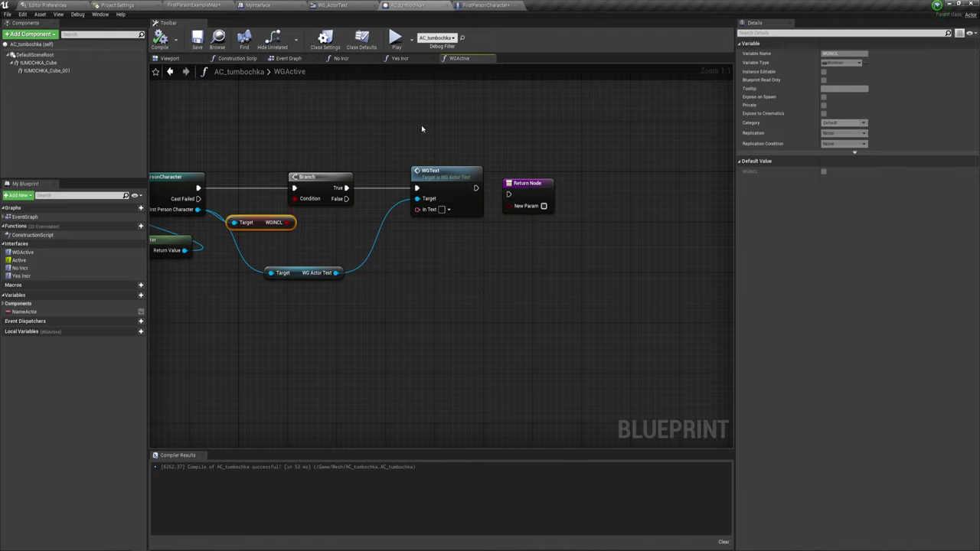
Feed a NameActor getter into WGText's In Text and move the Return Node further right.
click(458, 171)
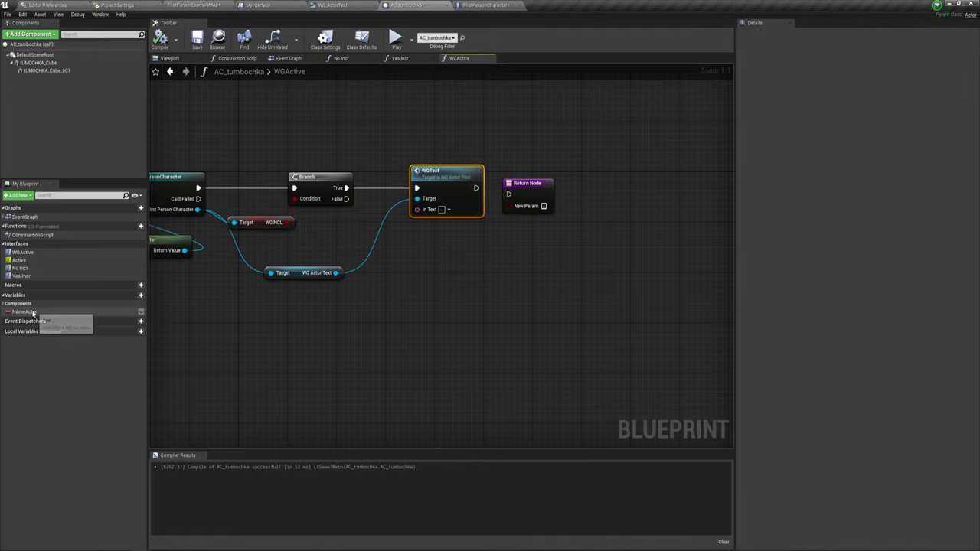
mouse_move(23, 312)
mouse_down()
mouse_move(340, 225)
mouse_move(422, 213)
mouse_up()
click(361, 232)
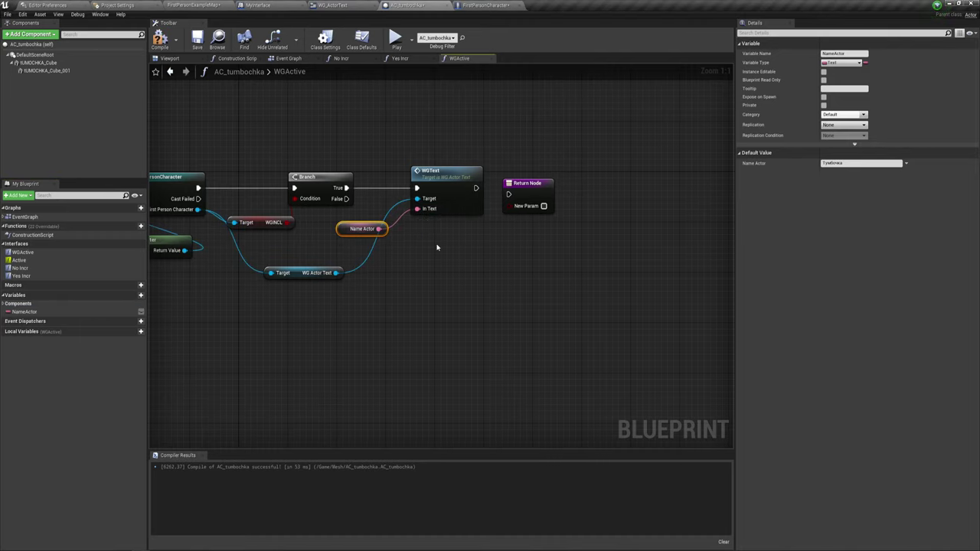
right_drag(438, 247, 419, 257)
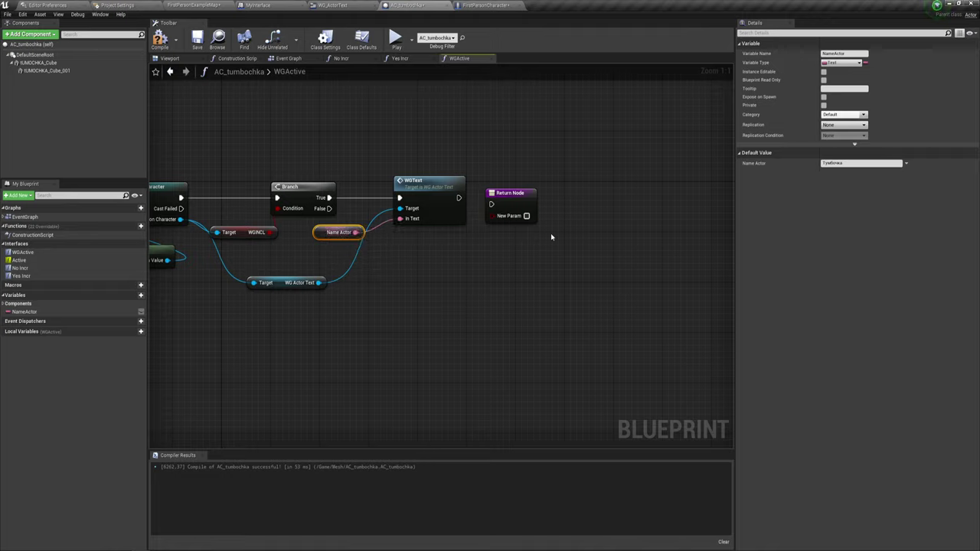
drag(512, 200, 664, 193)
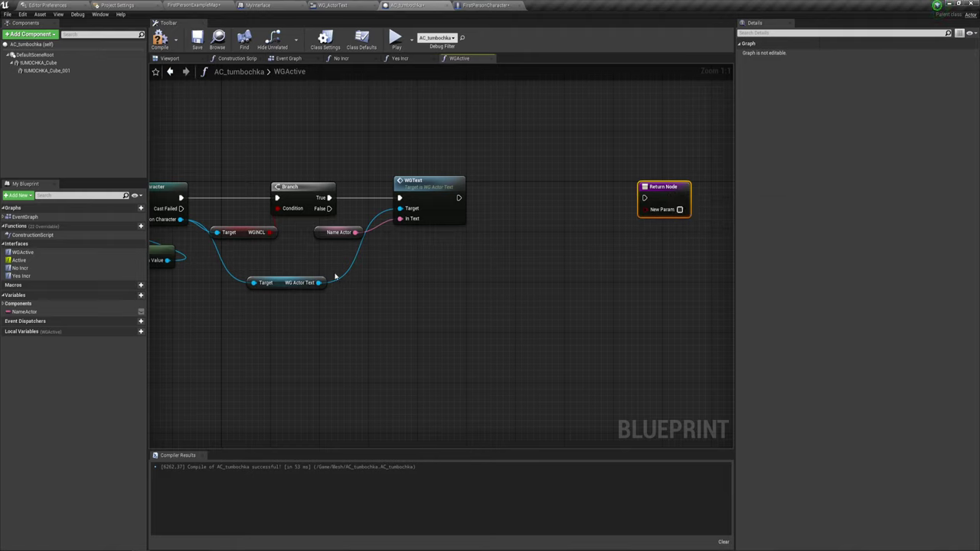
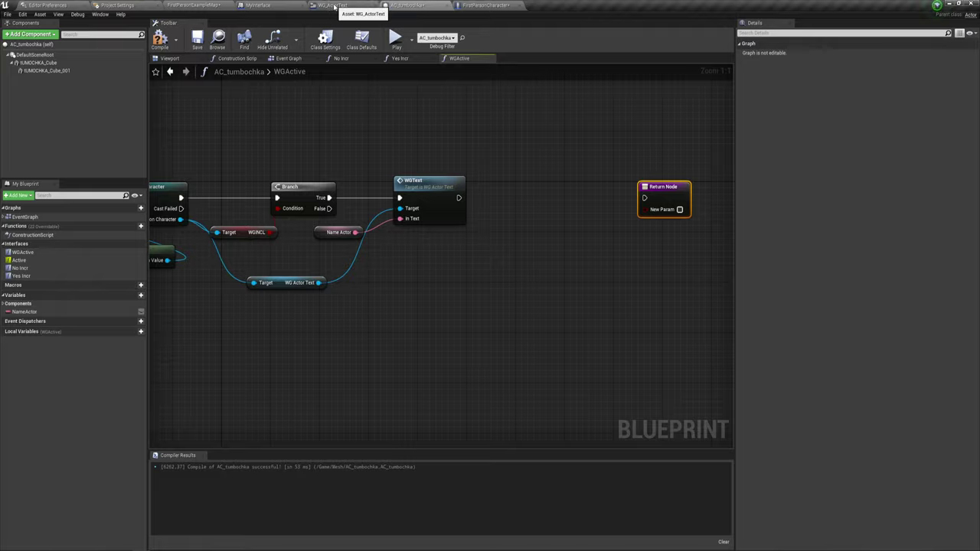
Inspect the text block's properties in the WG_ActorText widget's visual layout.
click(334, 6)
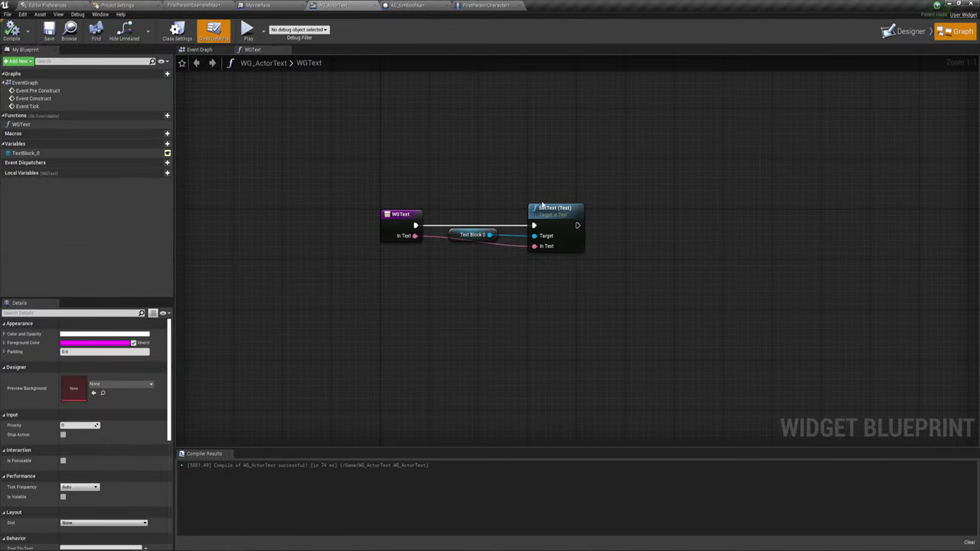
click(906, 30)
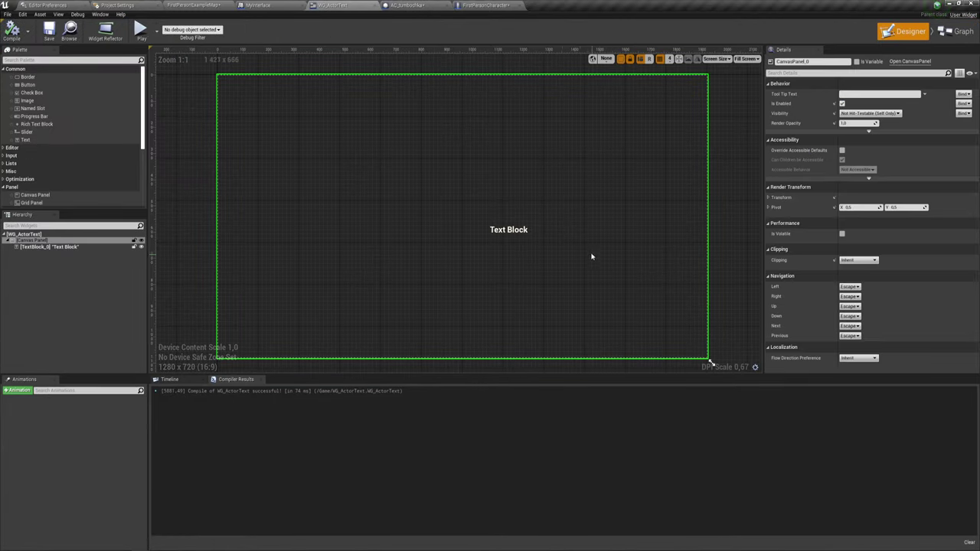
click(536, 231)
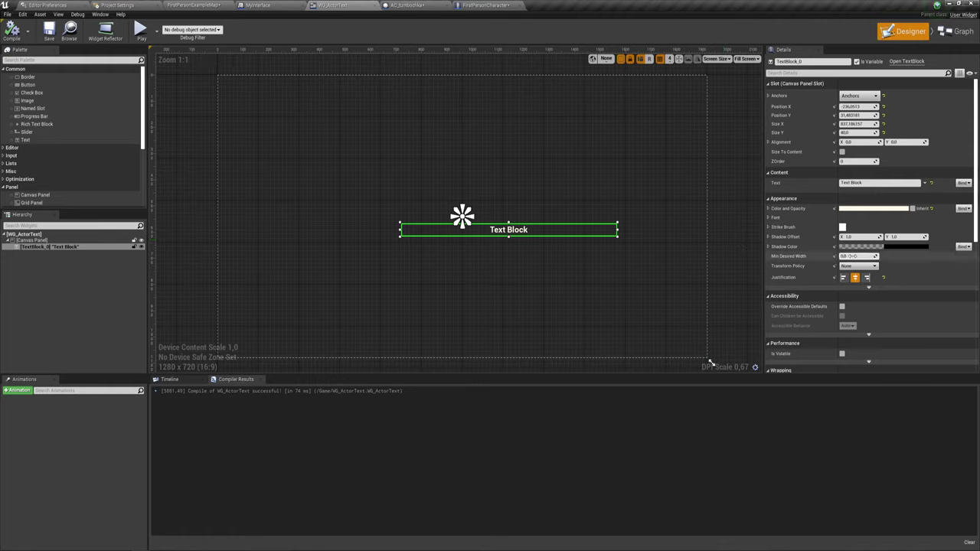
scroll(850, 204, down, 2)
scroll(850, 204, up, 2)
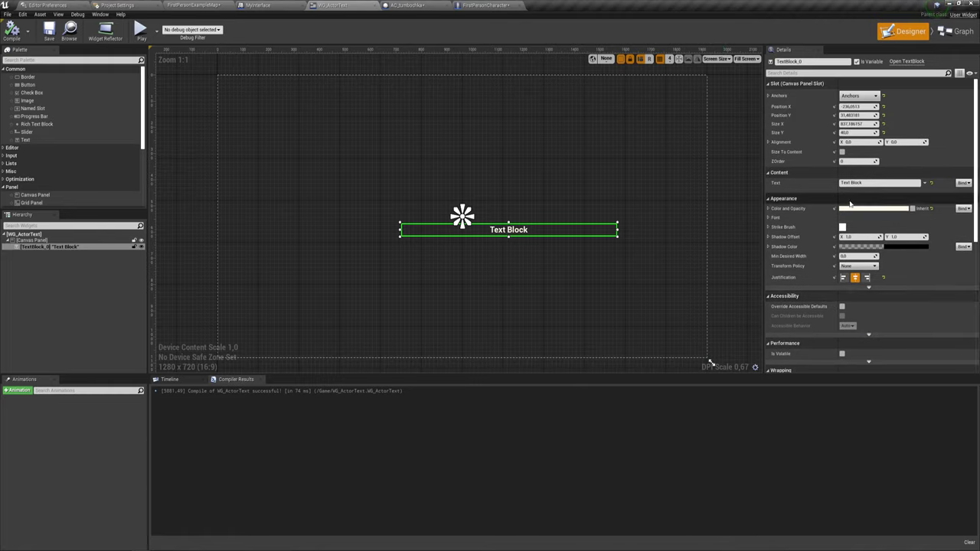
scroll(850, 204, down, 2)
scroll(850, 204, down, 3)
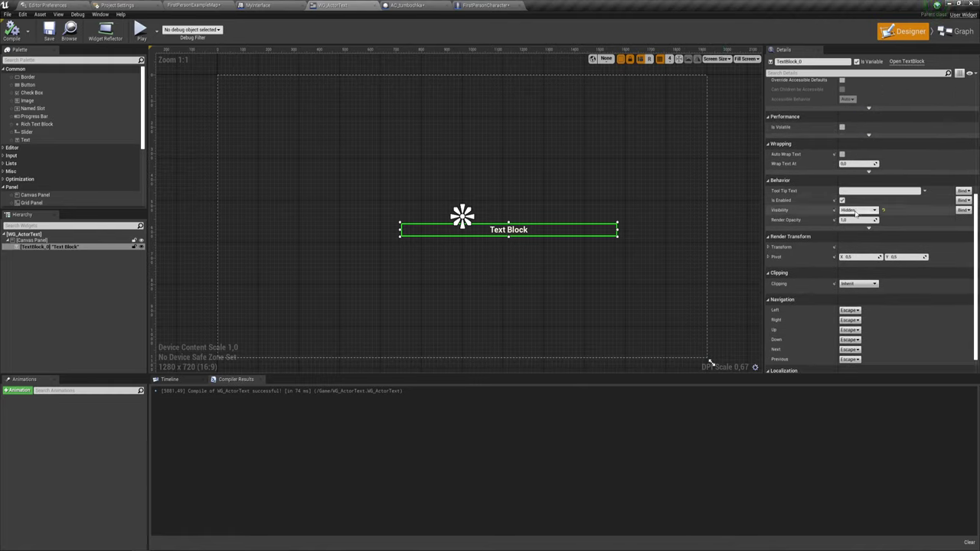
click(399, 6)
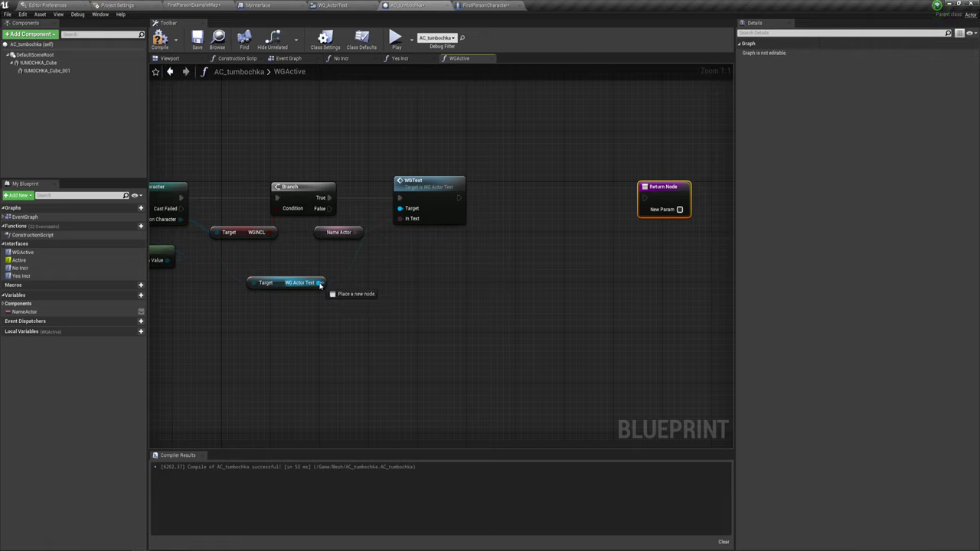
Add a Text Block 0 getter from WG Actor Text and a Set Visibility node for it.
drag(319, 282, 406, 288)
text(ext)
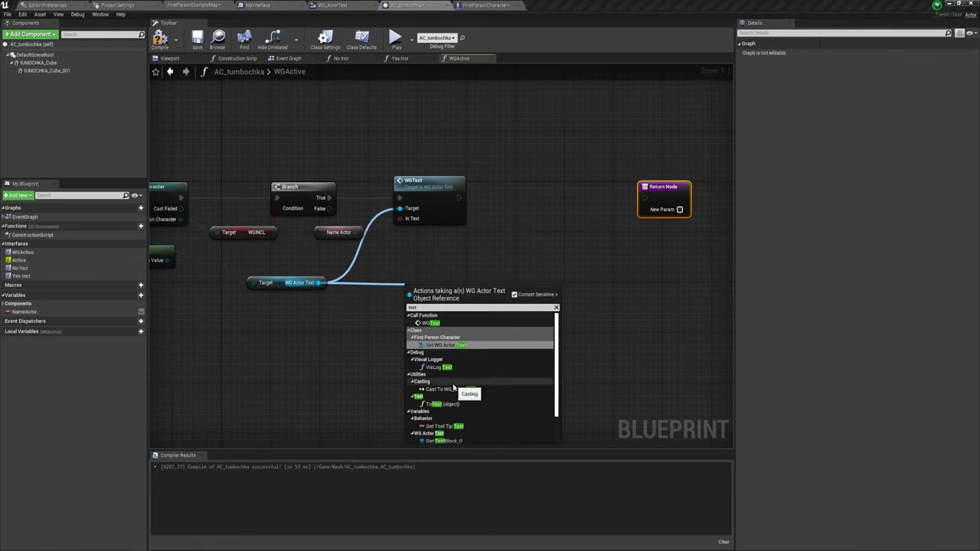
scroll(459, 389, down, 2)
click(448, 402)
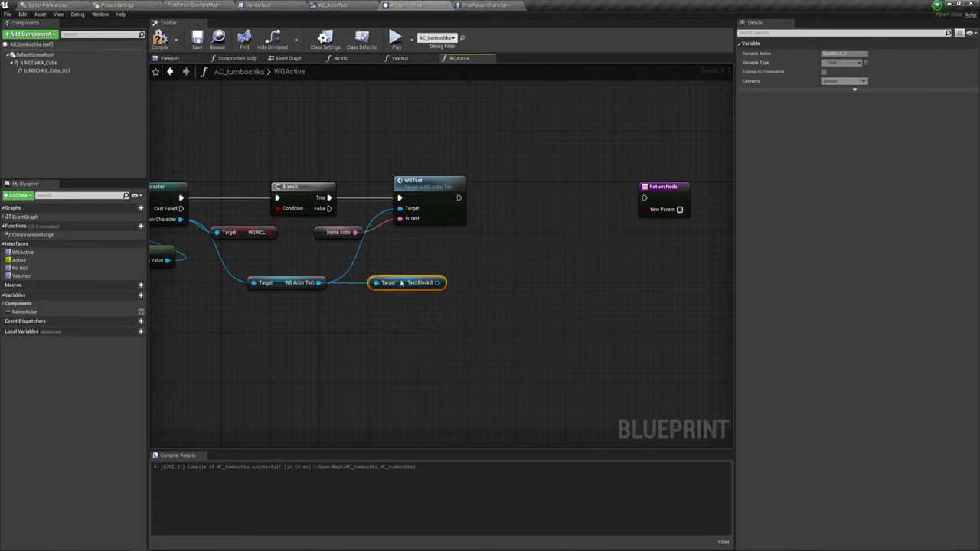
mouse_move(438, 290)
mouse_down()
mouse_move(419, 284)
mouse_move(498, 241)
mouse_up()
text(set)
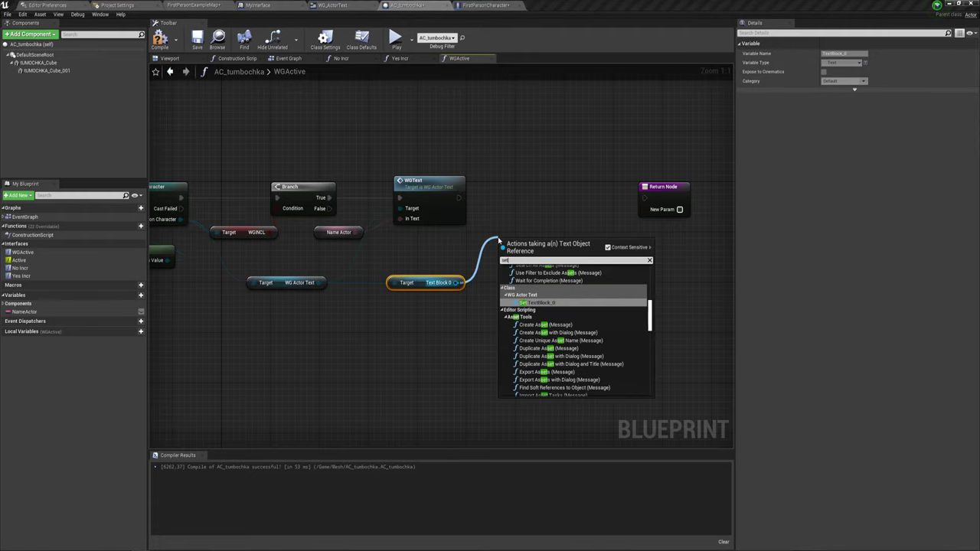
text( v)
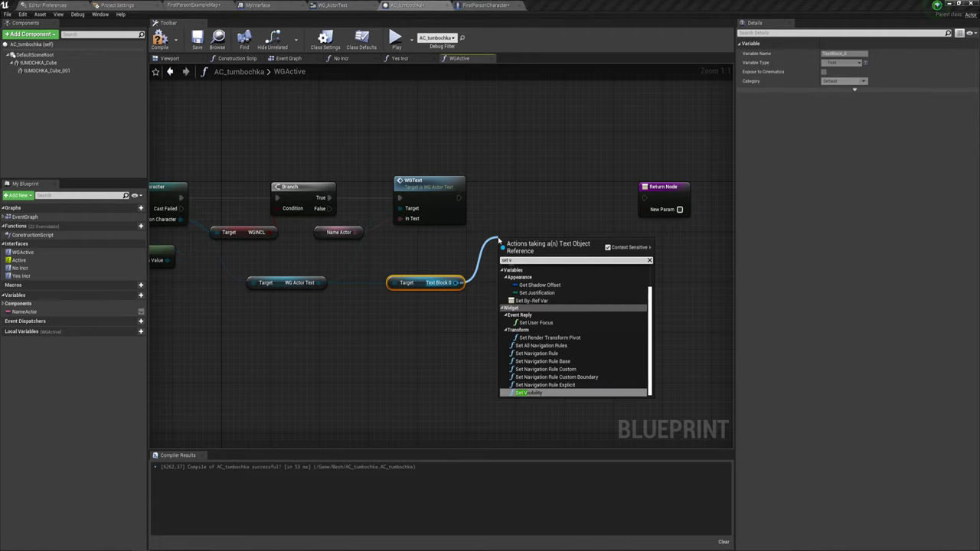
key(Return)
Chain WGText → Set Visibility → Return Node and compile AC_tumbochka.
drag(530, 245, 516, 187)
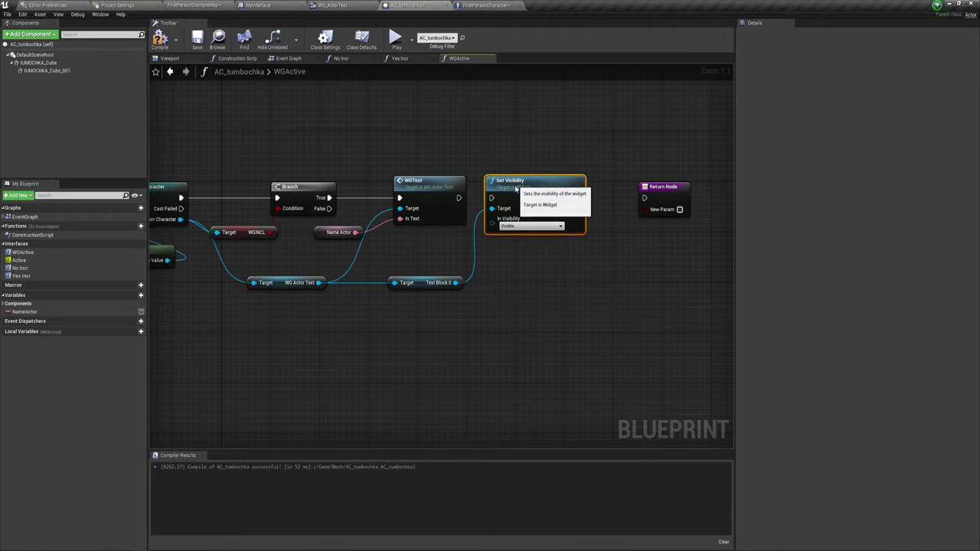
drag(458, 197, 492, 199)
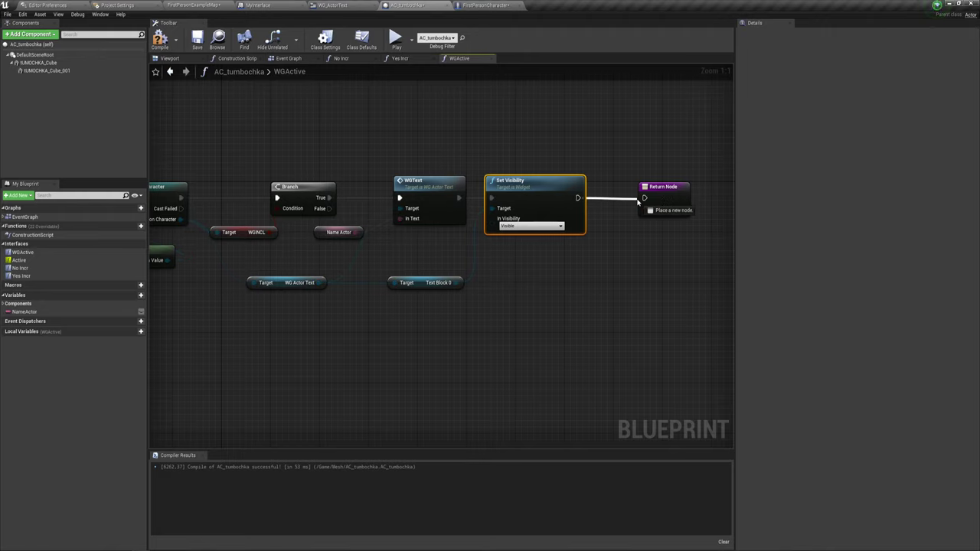
drag(581, 199, 645, 198)
mouse_move(660, 190)
mouse_down()
mouse_move(610, 190)
mouse_move(616, 196)
mouse_up()
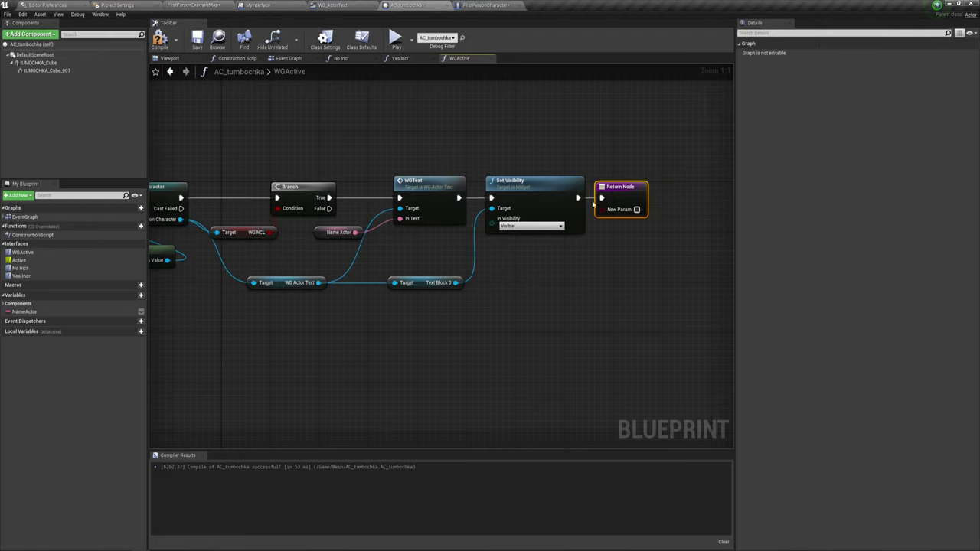
click(160, 39)
scroll(476, 239, down, 2)
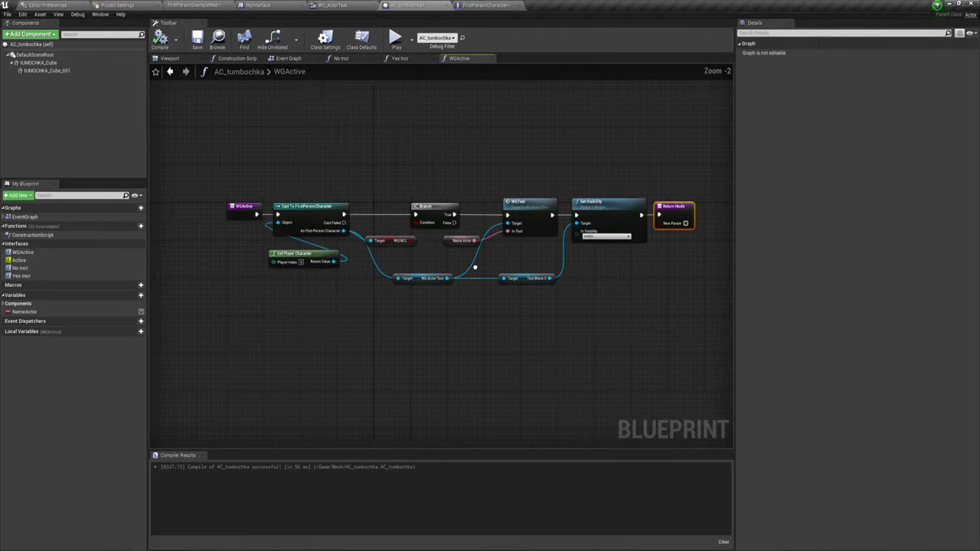
right_drag(476, 239, 451, 241)
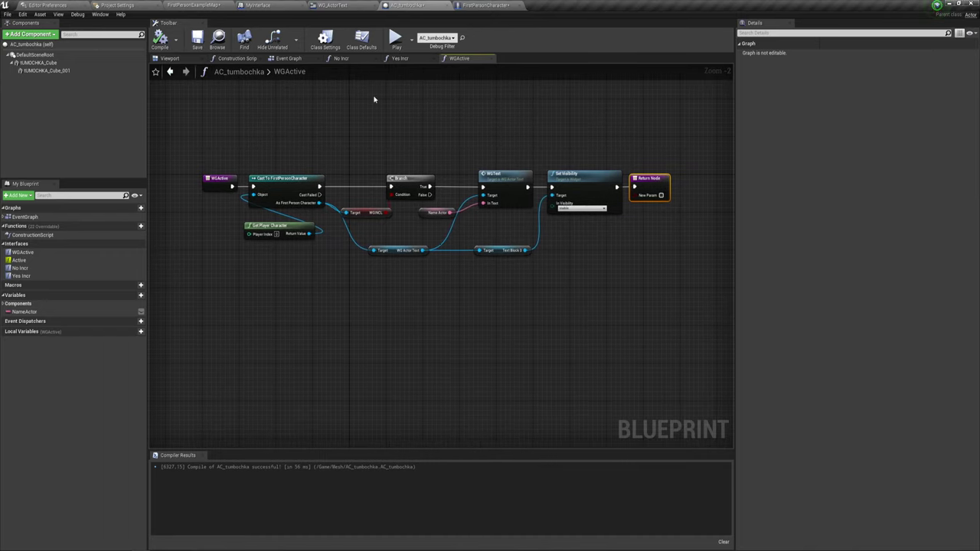
Shift the Return Node slightly right in the Yes Incr graph.
click(412, 57)
scroll(535, 317, up, 6)
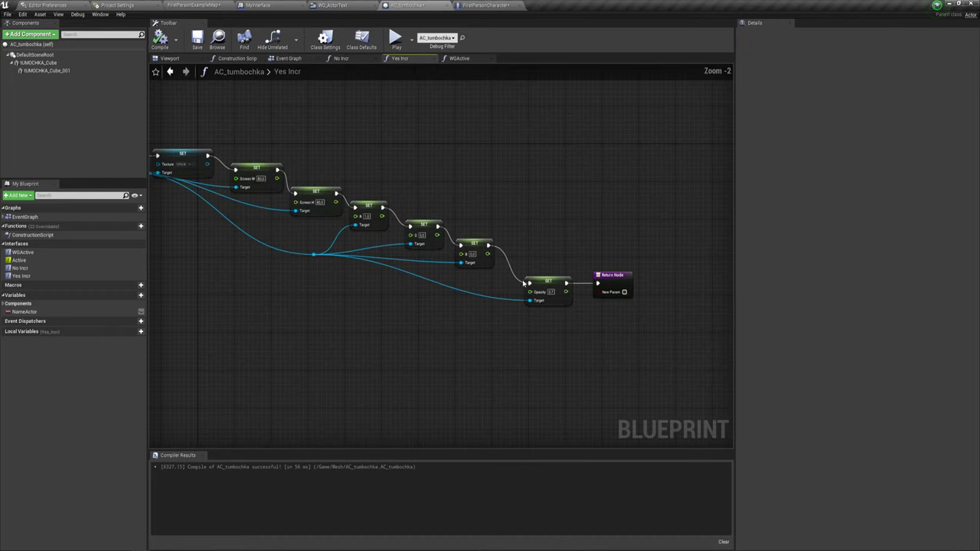
click(605, 209)
drag(605, 209, 623, 208)
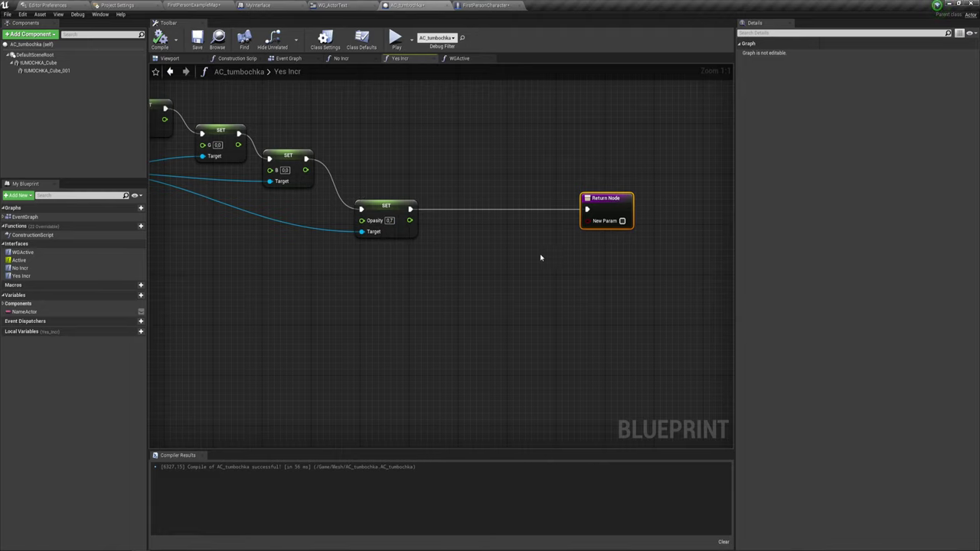
right_drag(541, 257, 516, 265)
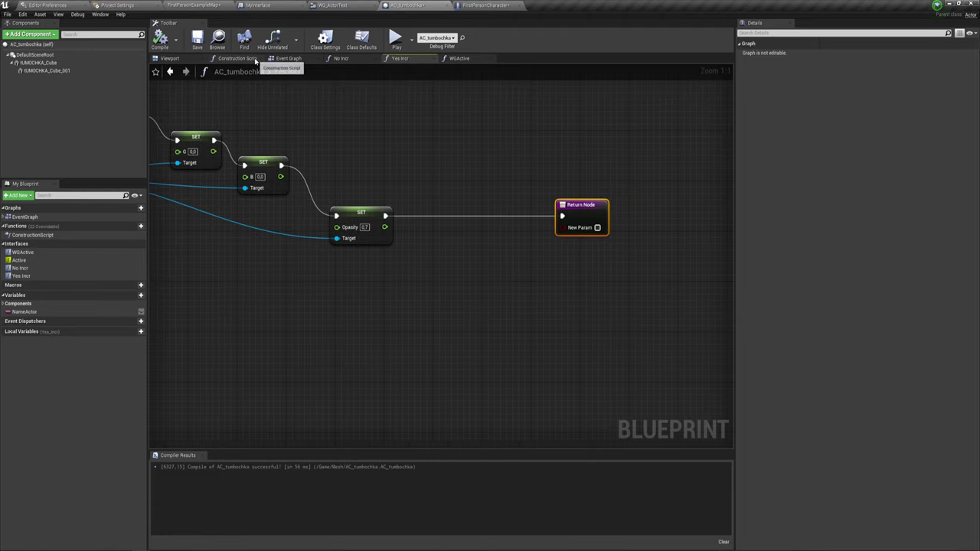
Move Event BeginPlay upward in the Event Graph to make room.
click(288, 58)
scroll(350, 181, down, 2)
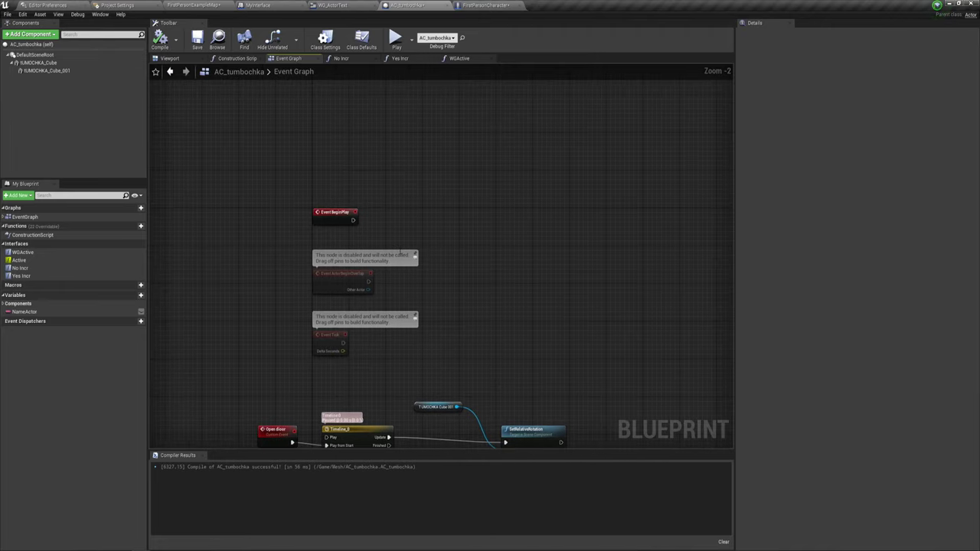
drag(323, 212, 326, 128)
scroll(360, 246, up, 2)
right_drag(359, 245, 330, 107)
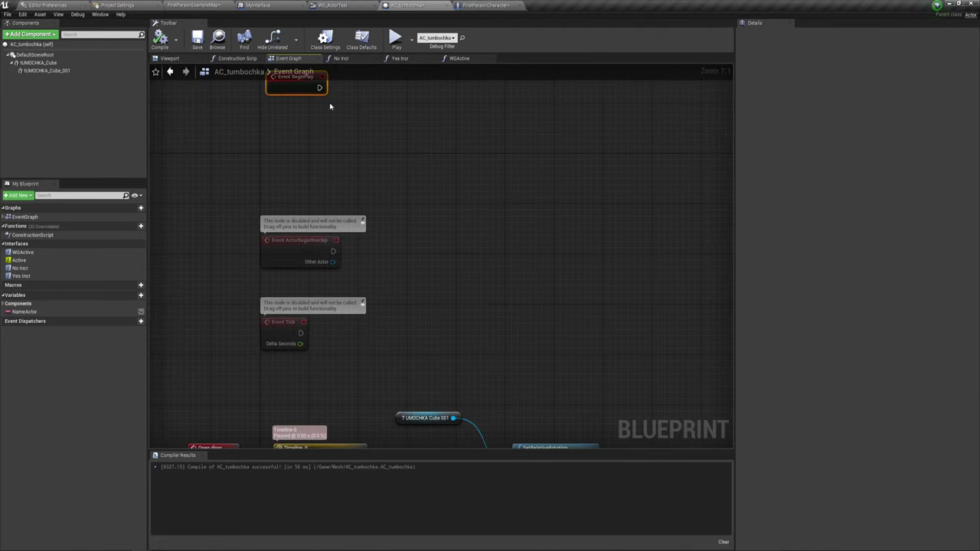
scroll(330, 107, down, 3)
right_drag(473, 225, 504, 299)
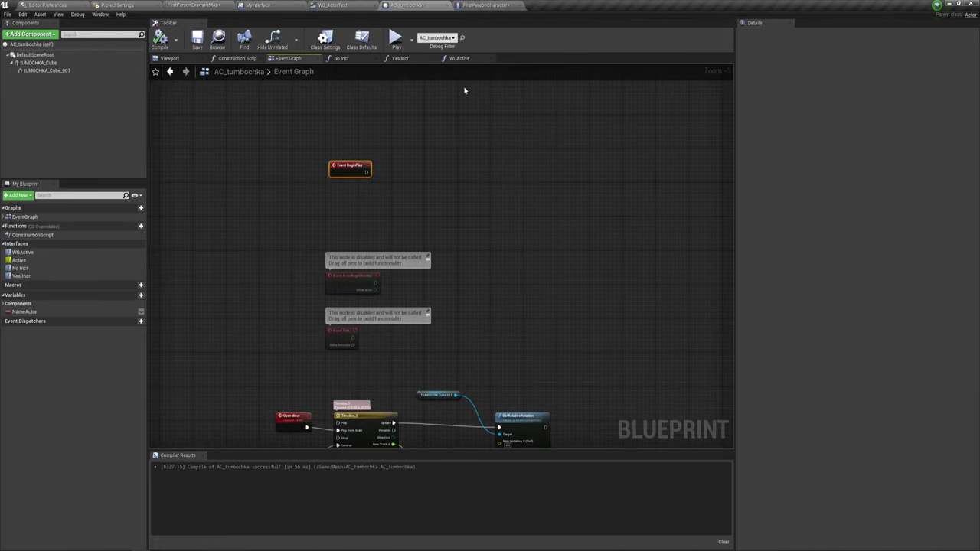
Paste the cast and Get Player Character nodes from WGActive beside Event BeginPlay.
click(460, 59)
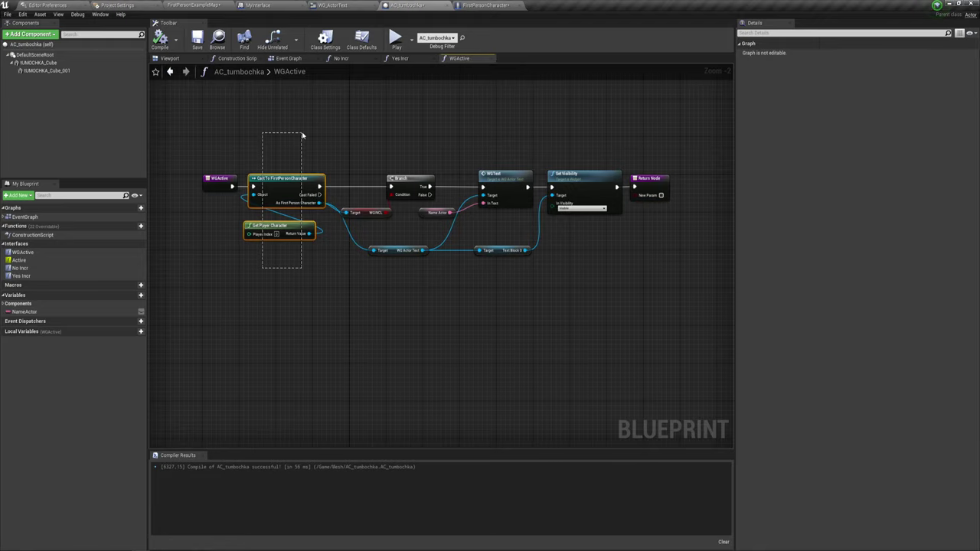
drag(261, 277, 306, 149)
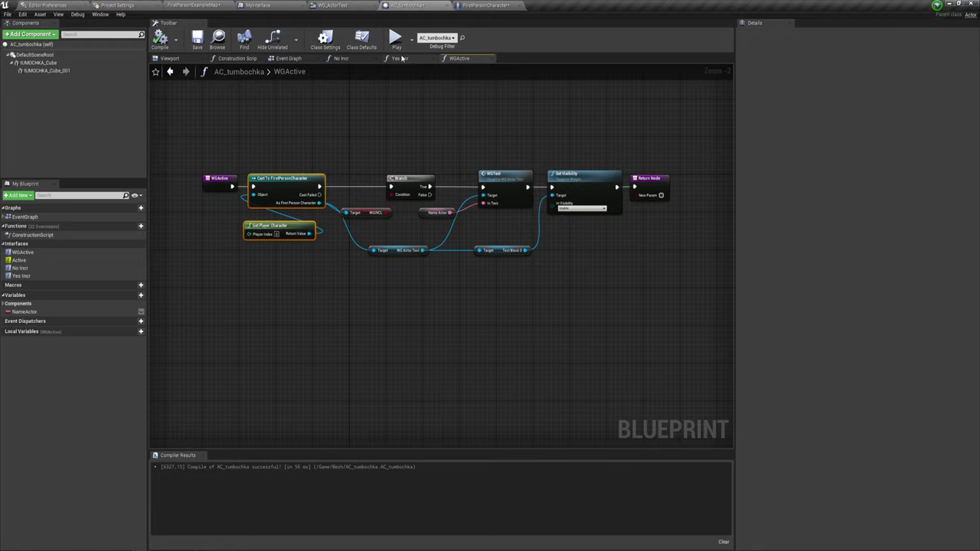
click(290, 59)
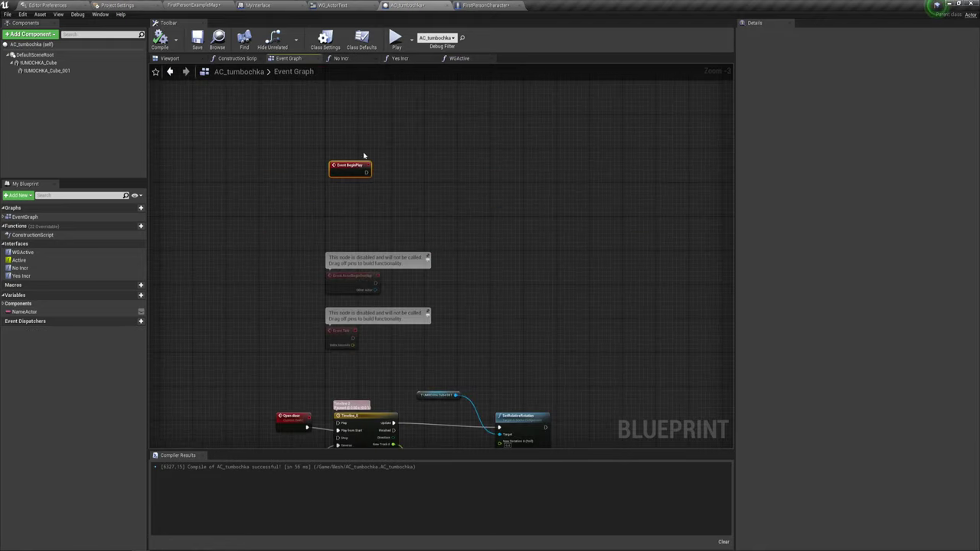
click(412, 156)
key(ctrl+v)
drag(443, 154, 399, 178)
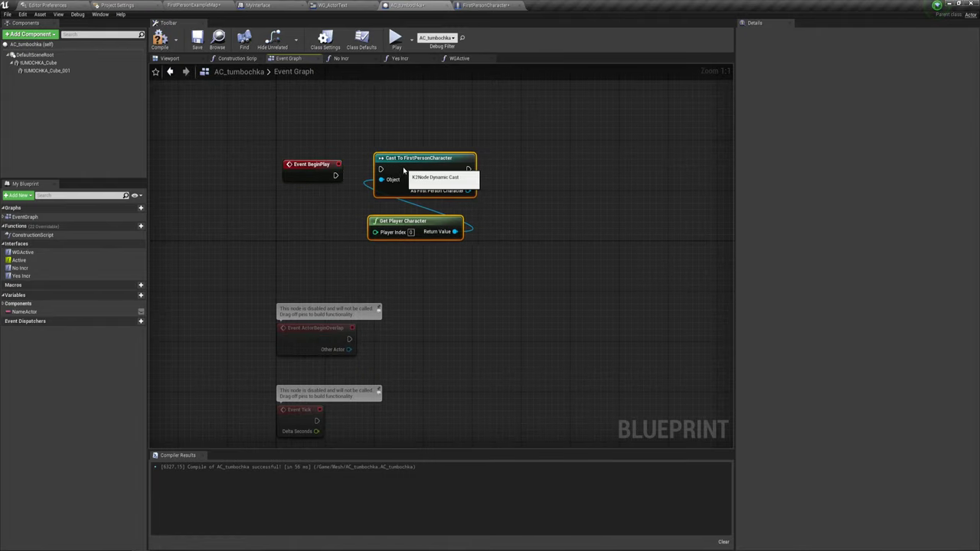
Run the cast on BeginPlay and store its result in a new As First Person Character variable.
drag(336, 176, 374, 176)
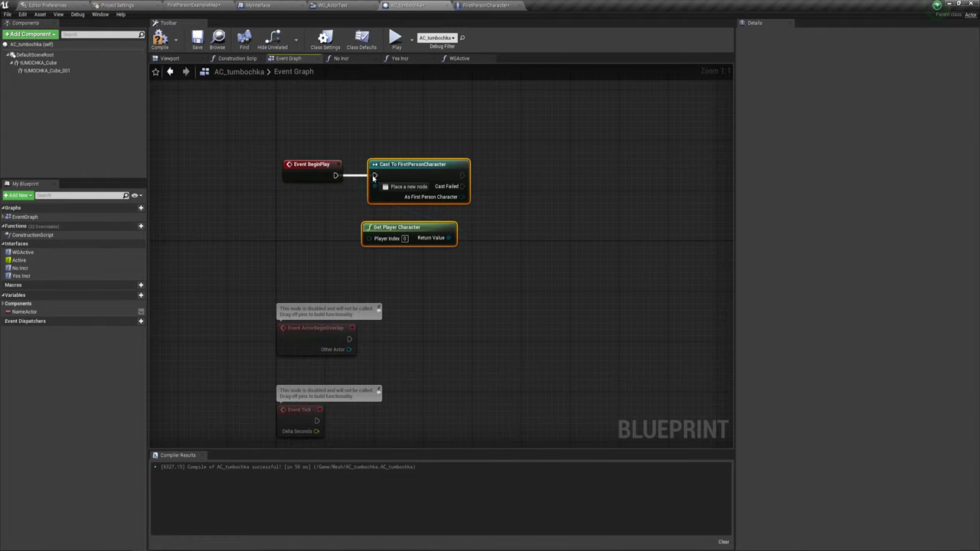
drag(462, 197, 521, 189)
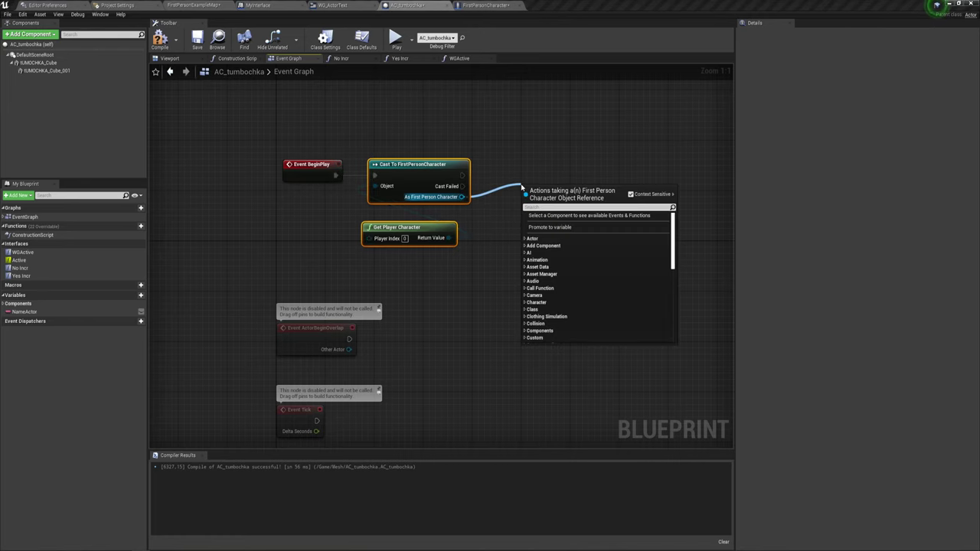
click(559, 229)
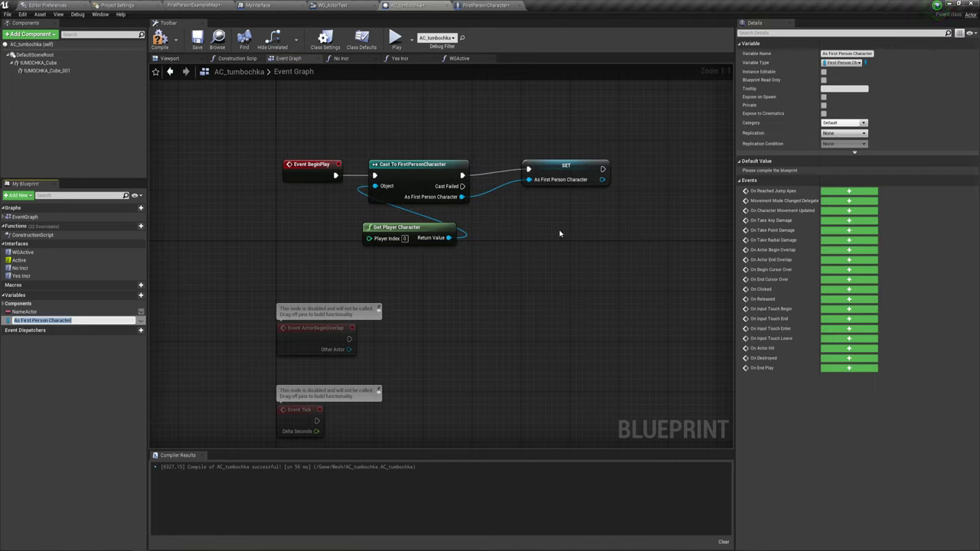
drag(559, 185, 520, 192)
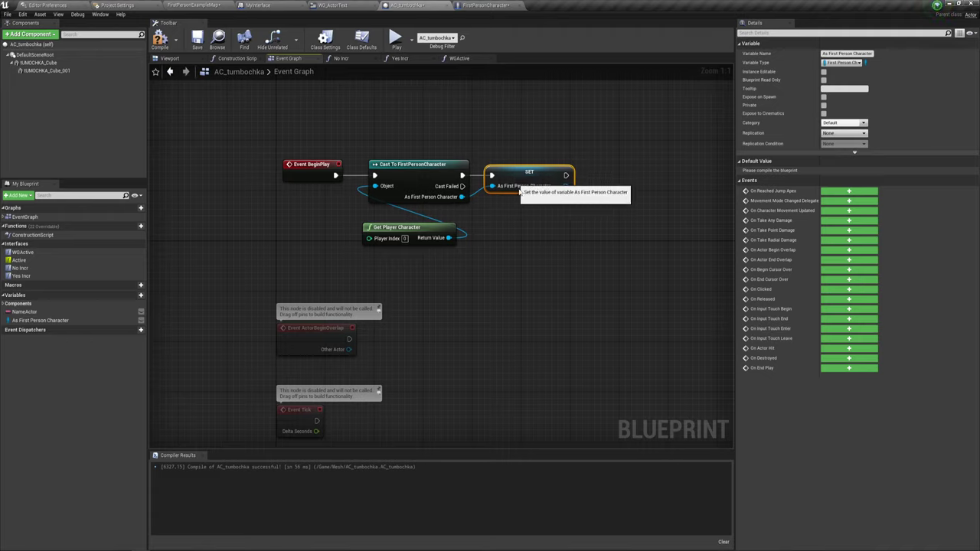
click(523, 224)
right_drag(573, 241, 518, 244)
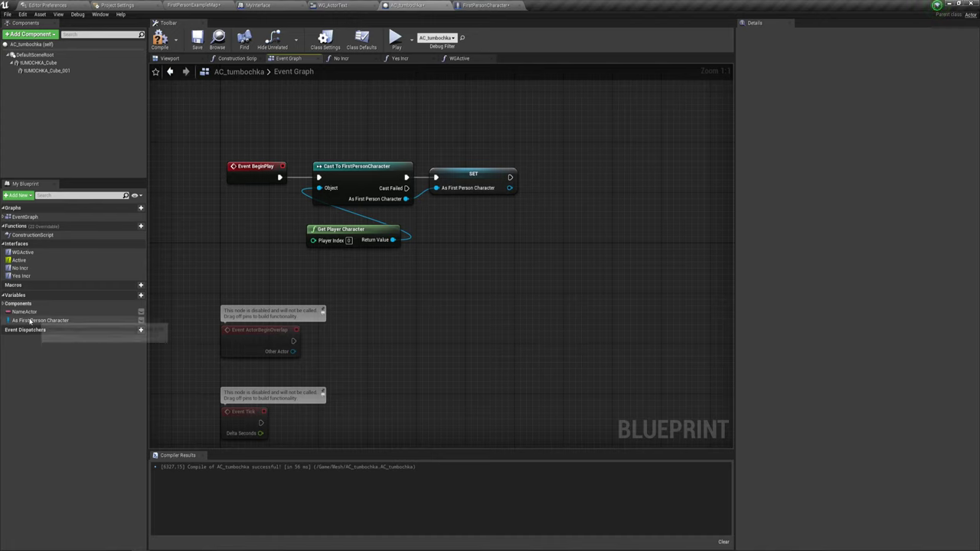
In WGActive, replace the cast nodes with an As First Person Character getter and wire the entry to Branch.
click(460, 59)
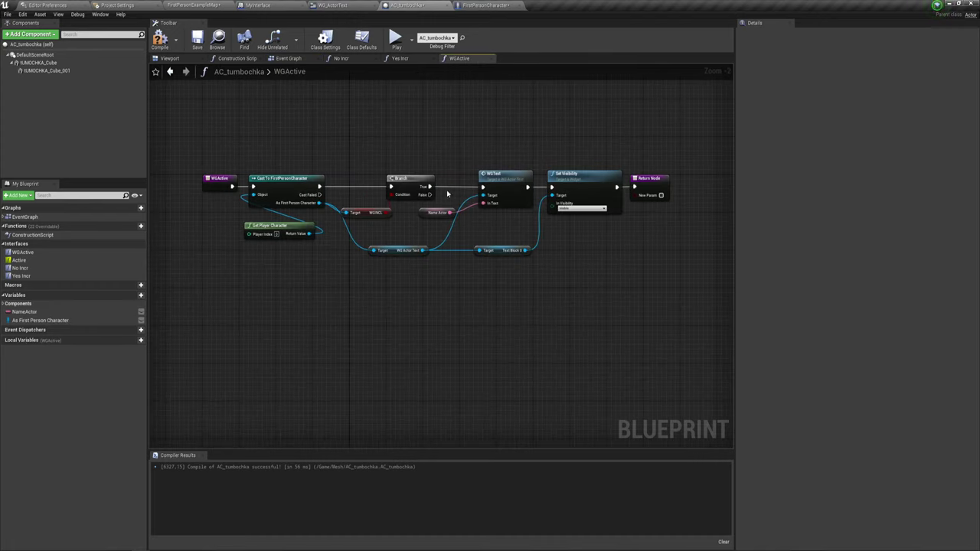
drag(268, 258, 305, 137)
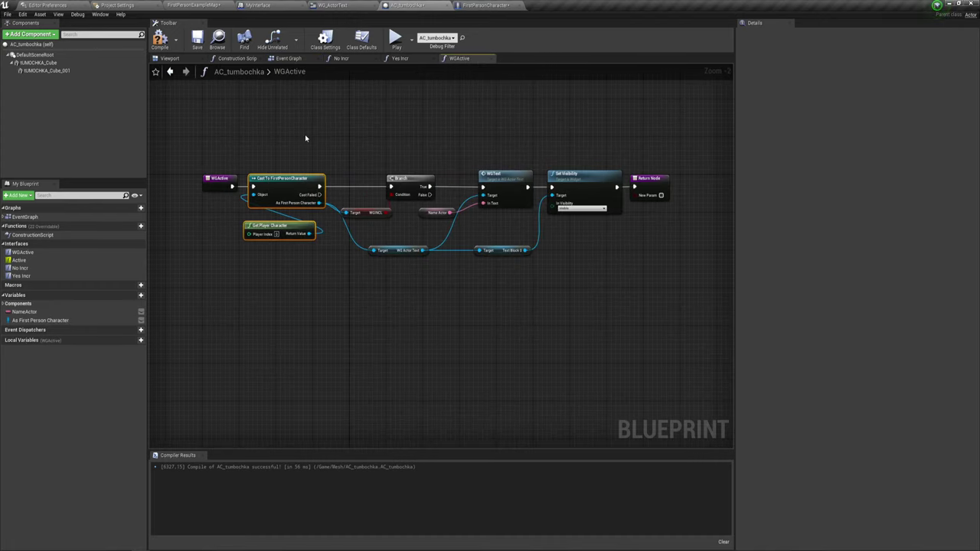
key(Delete)
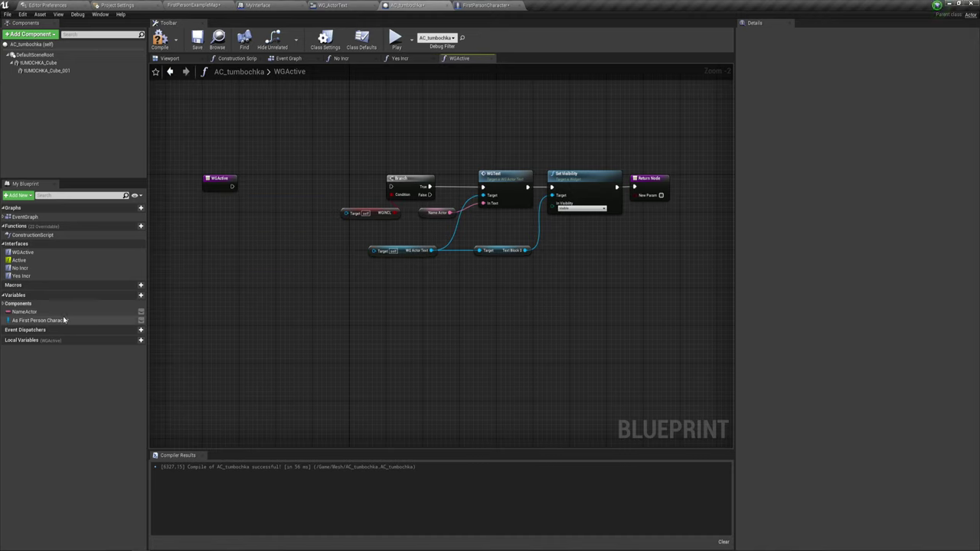
mouse_move(40, 320)
mouse_down()
mouse_move(282, 224)
mouse_move(348, 214)
mouse_up()
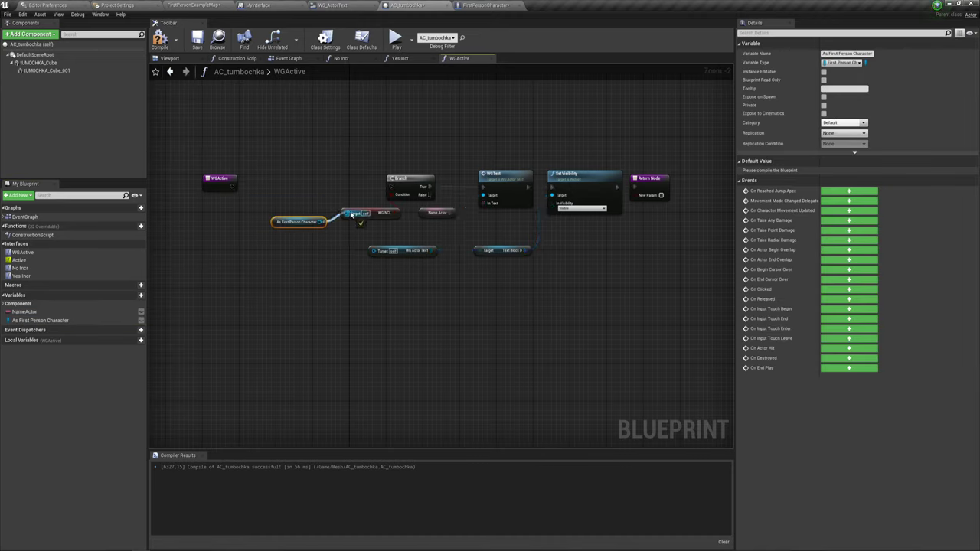
mouse_move(225, 184)
mouse_down()
mouse_move(394, 195)
mouse_move(391, 186)
mouse_up()
Place the As First Person Character getter beside WGINCL, then go to Yes Incr.
scroll(387, 304, up, 1)
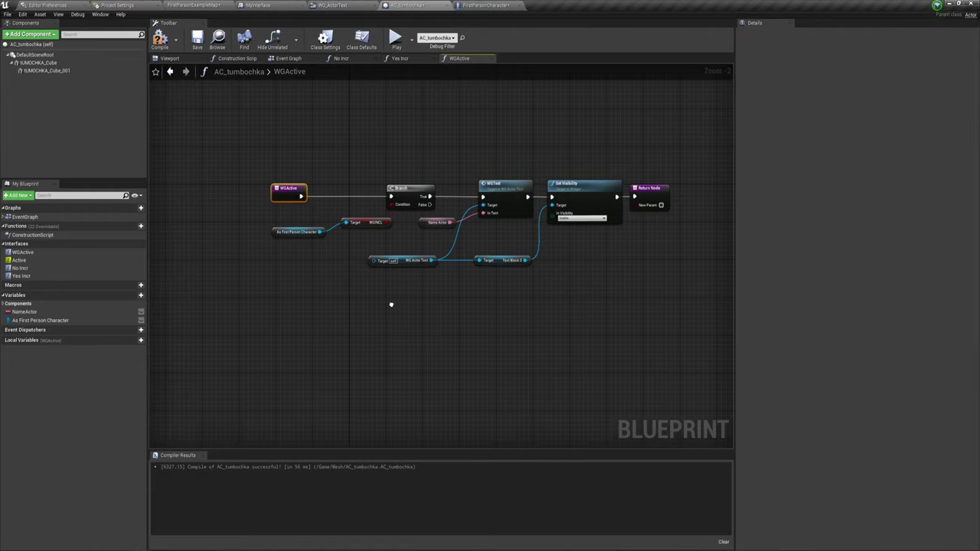
scroll(385, 304, up, 1)
right_drag(368, 295, 306, 295)
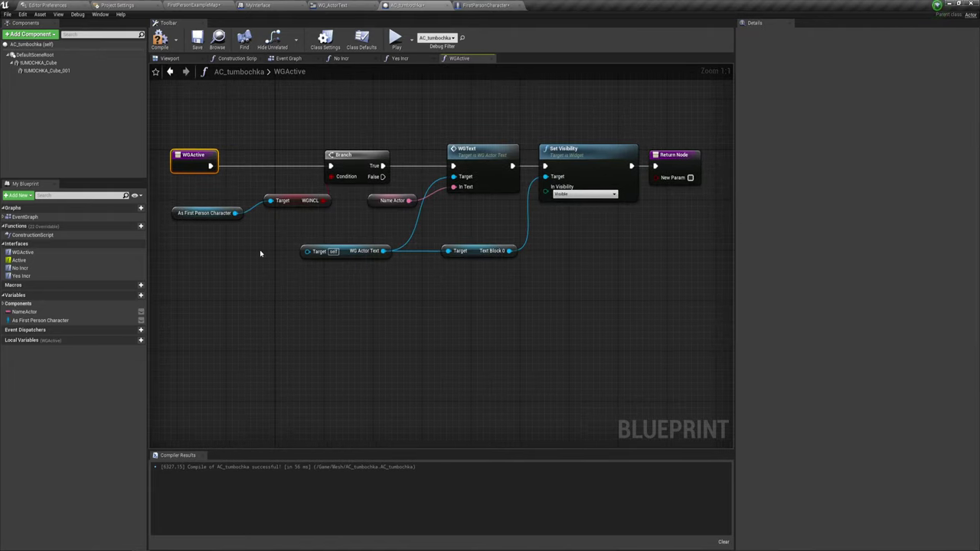
drag(201, 217, 213, 205)
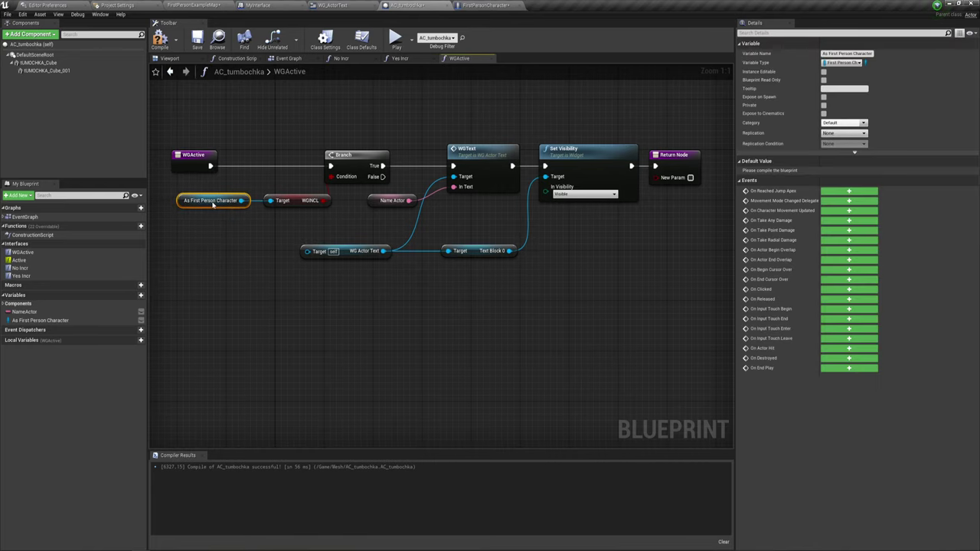
right_drag(384, 206, 389, 213)
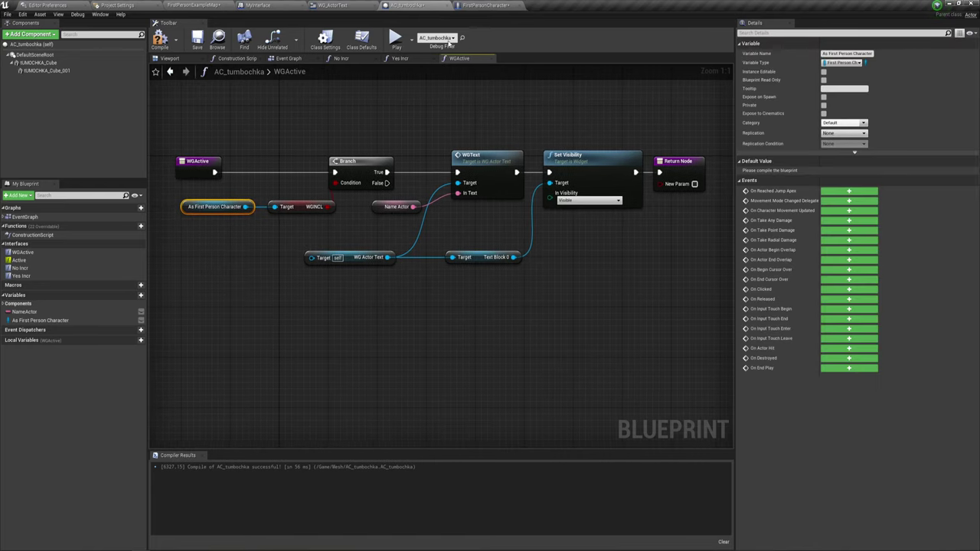
click(402, 59)
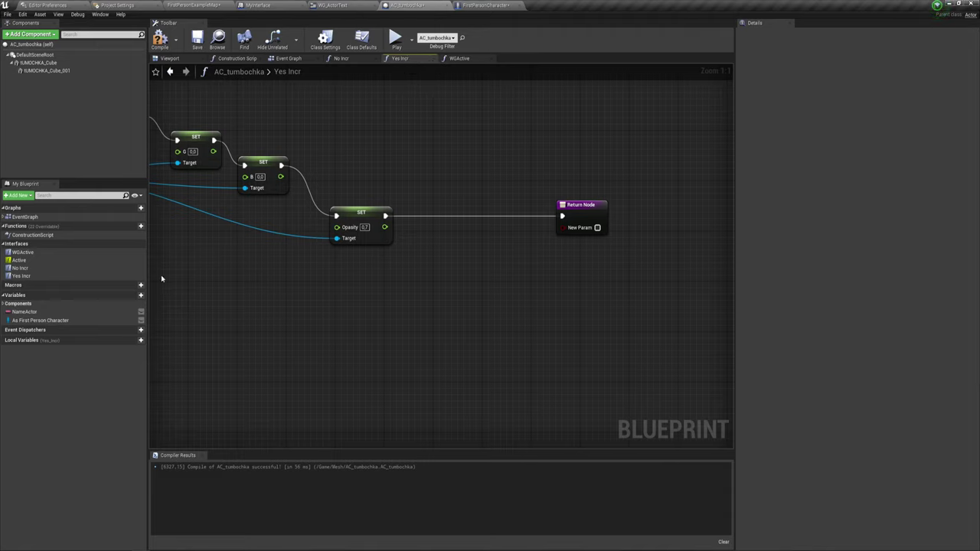
Add an As First Person Character getter to Yes Incr and check WGINCL in FirstPersonCharacter.
mouse_move(30, 311)
mouse_down()
mouse_move(342, 326)
mouse_move(66, 308)
mouse_move(430, 281)
mouse_move(367, 273)
mouse_up()
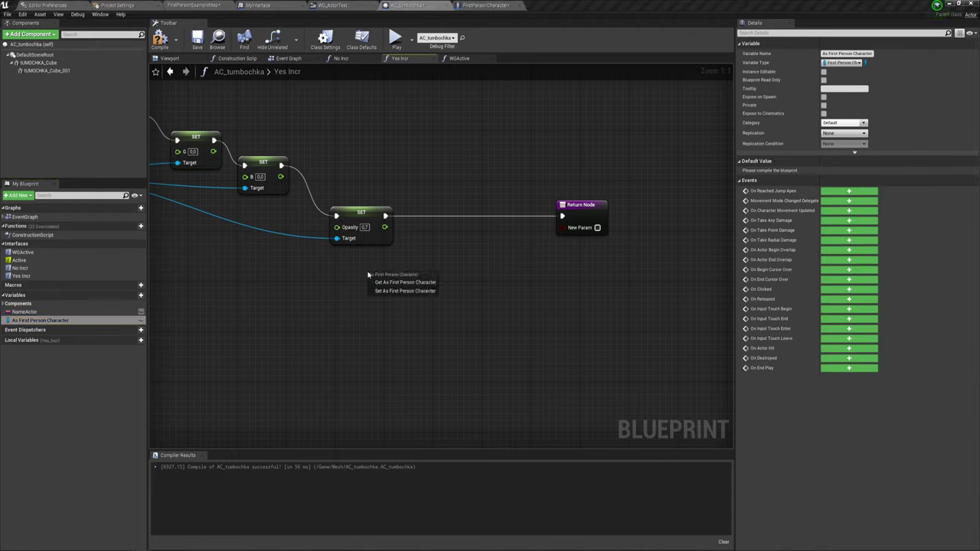
click(394, 278)
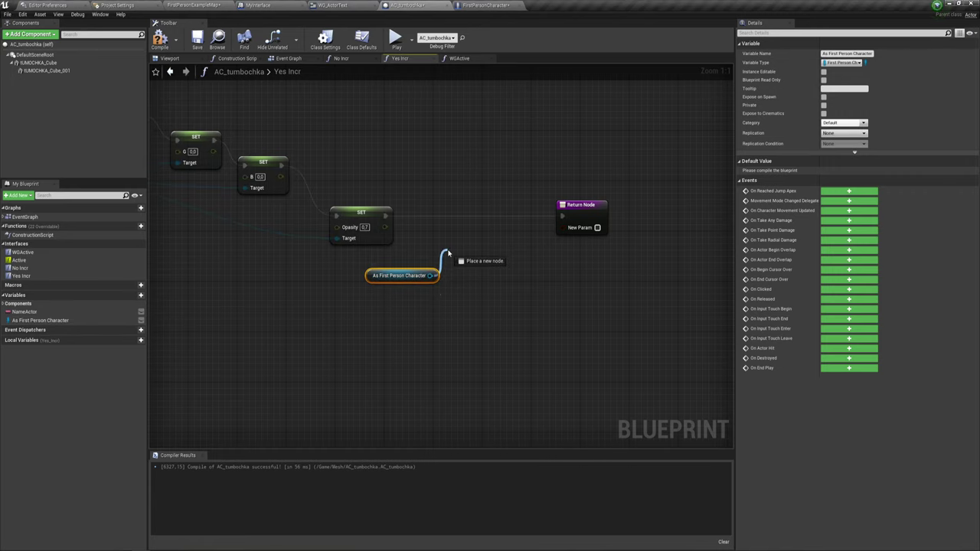
drag(431, 275, 449, 255)
click(490, 5)
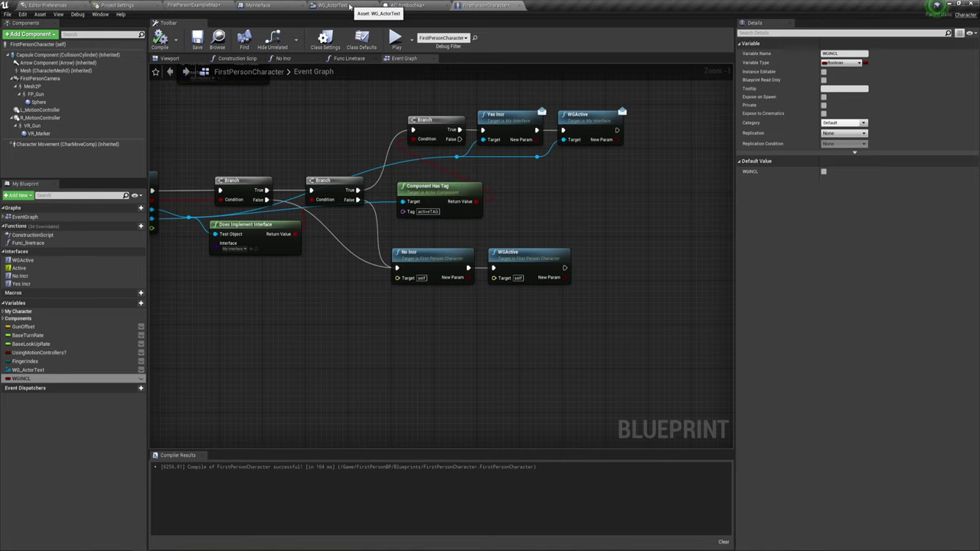
click(396, 6)
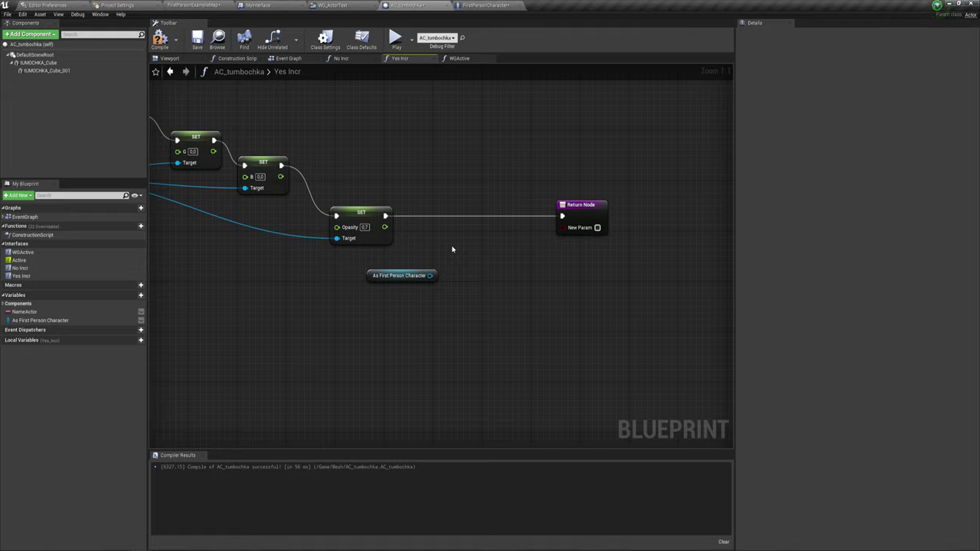
Insert a SET WGINCL node set to true between SET Opacity and the Return Node.
drag(430, 276, 452, 244)
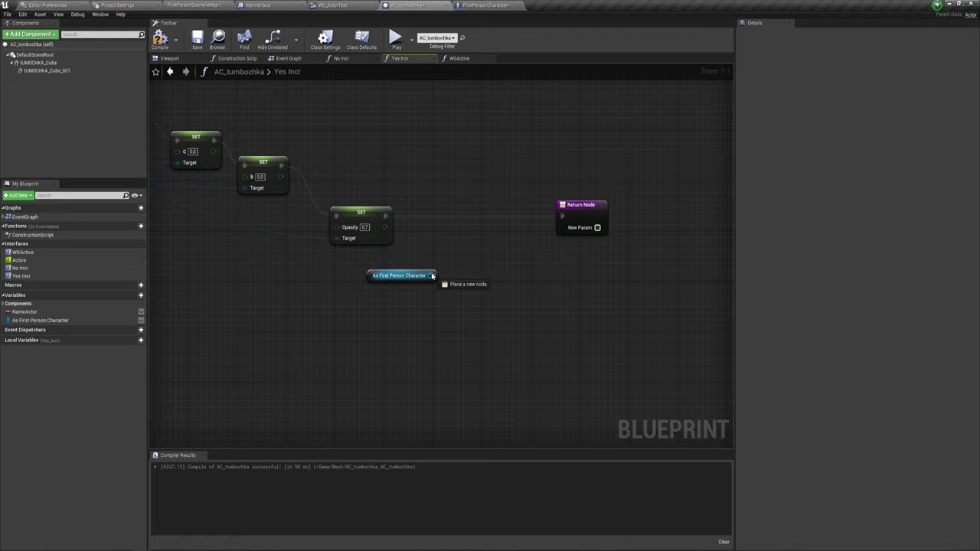
text(wg)
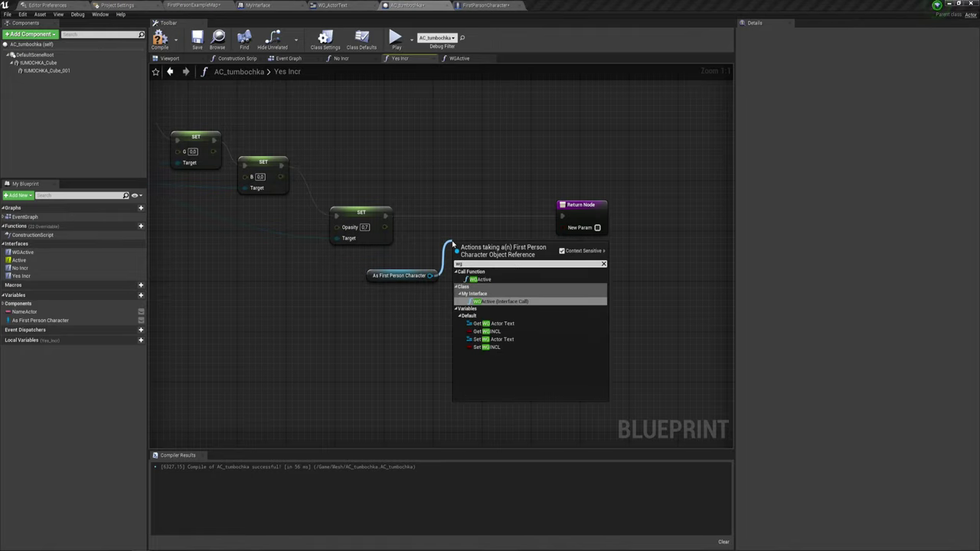
text(in)
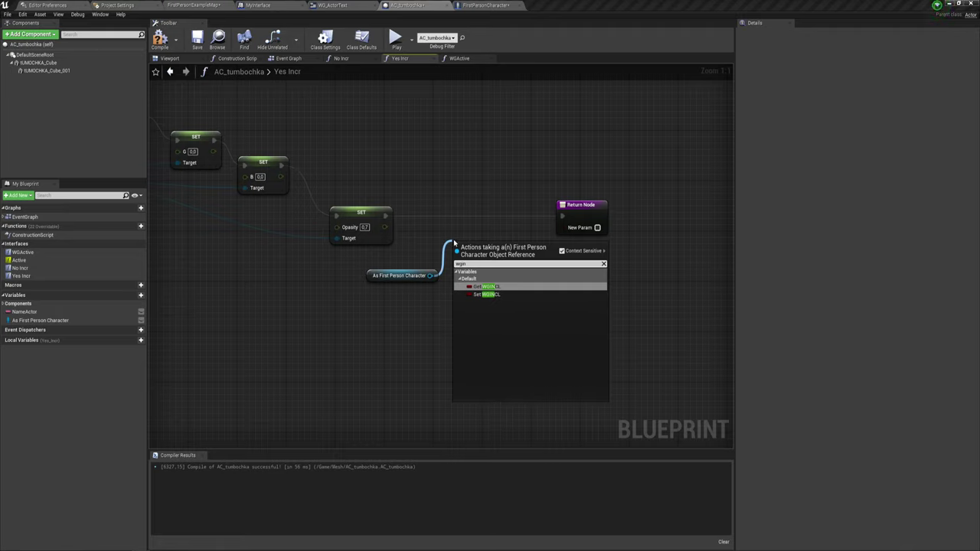
click(479, 295)
drag(471, 243, 469, 213)
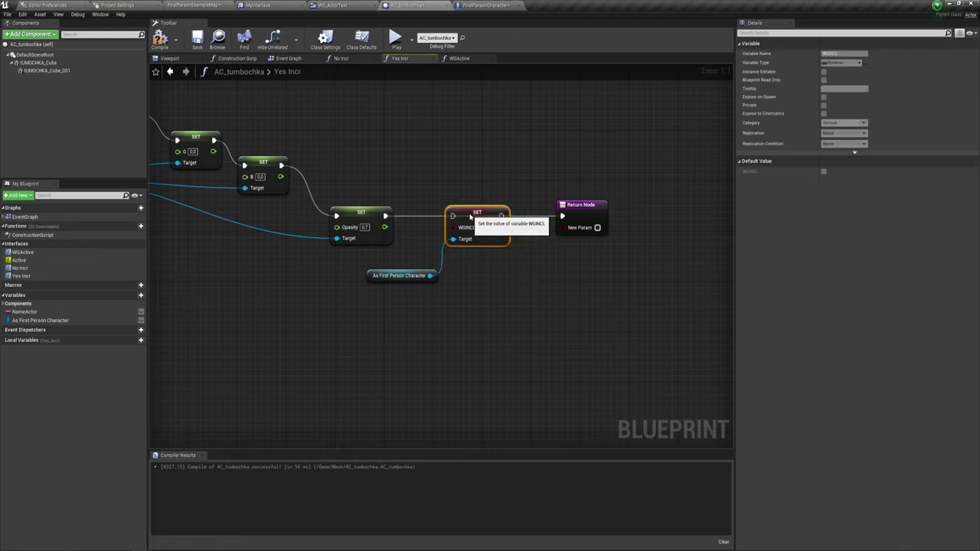
drag(384, 217, 453, 216)
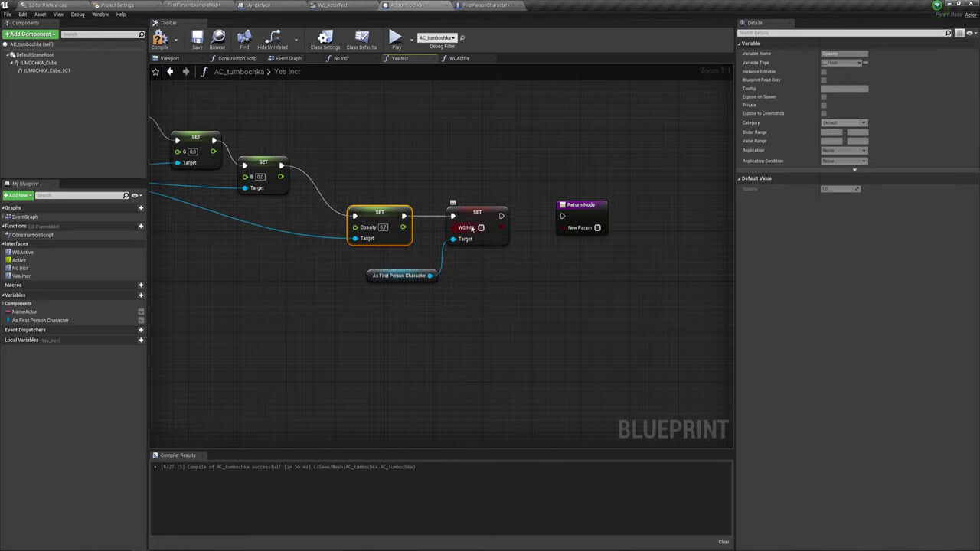
click(481, 227)
drag(501, 216, 564, 217)
click(470, 154)
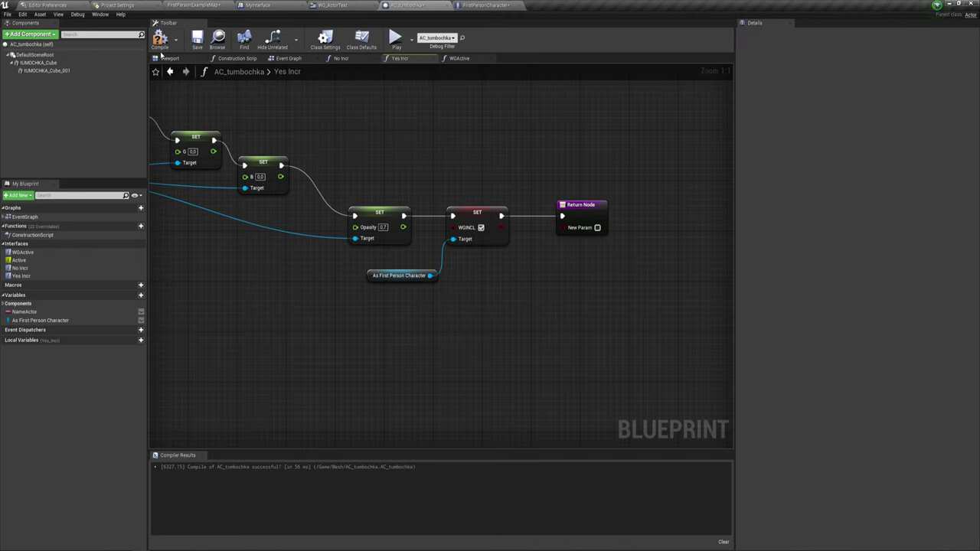
Fix the compile error by wiring As First Person Character into WG Actor Text's Target, then recompile.
click(160, 45)
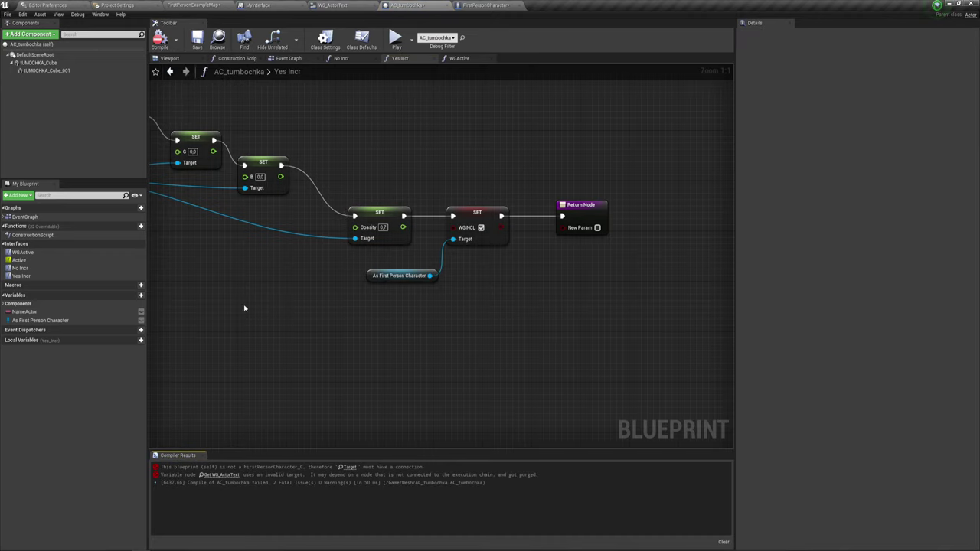
click(350, 467)
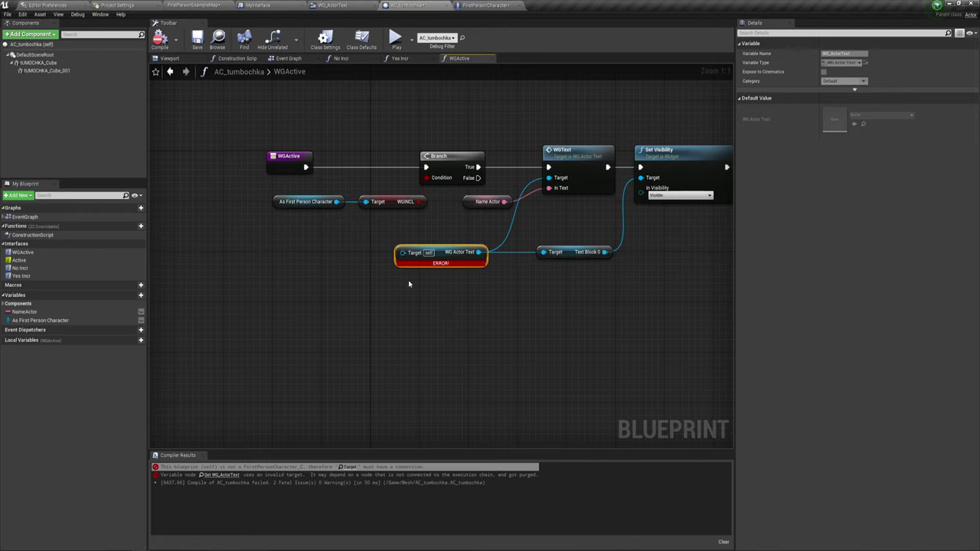
drag(337, 201, 402, 252)
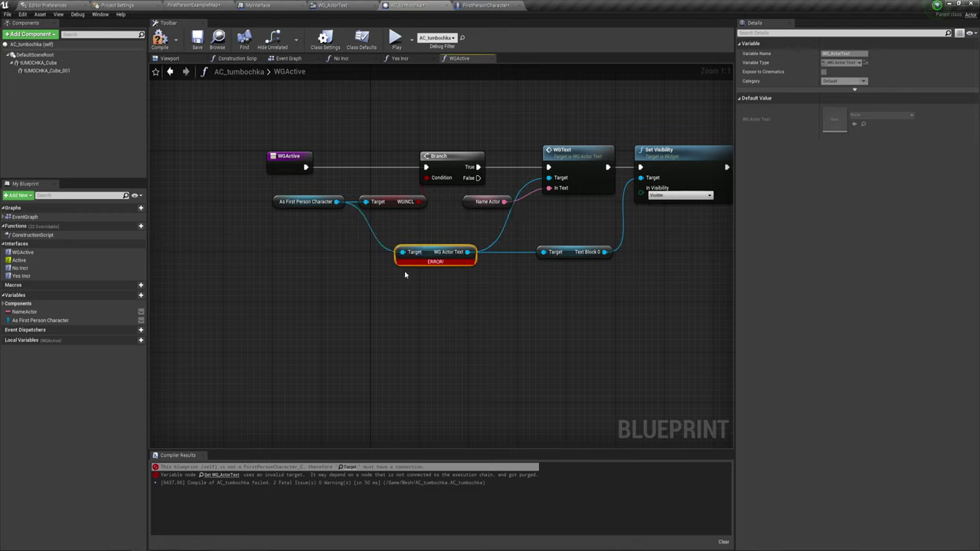
click(160, 40)
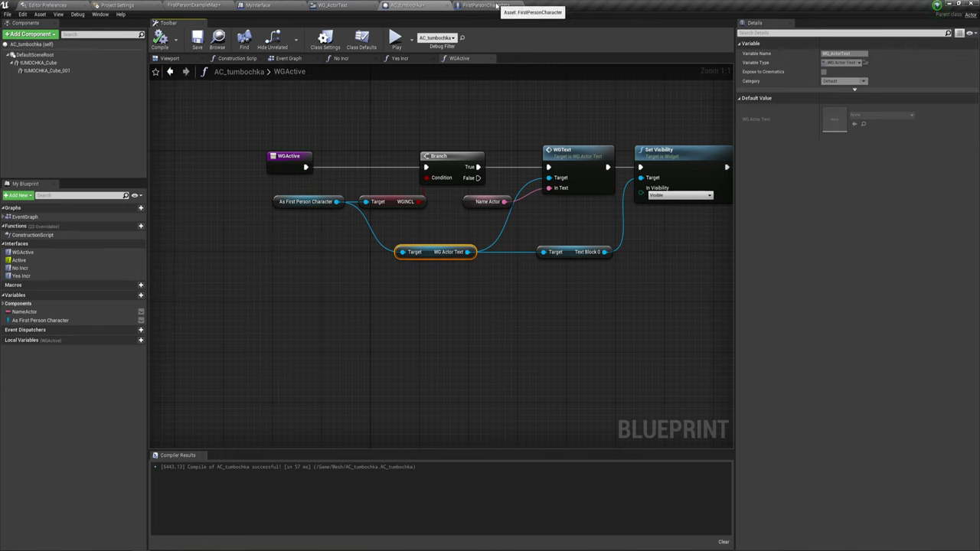
click(490, 6)
Inspect the WGActive and No Incr call nodes in FirstPersonCharacter's Event Graph.
right_drag(524, 264, 528, 293)
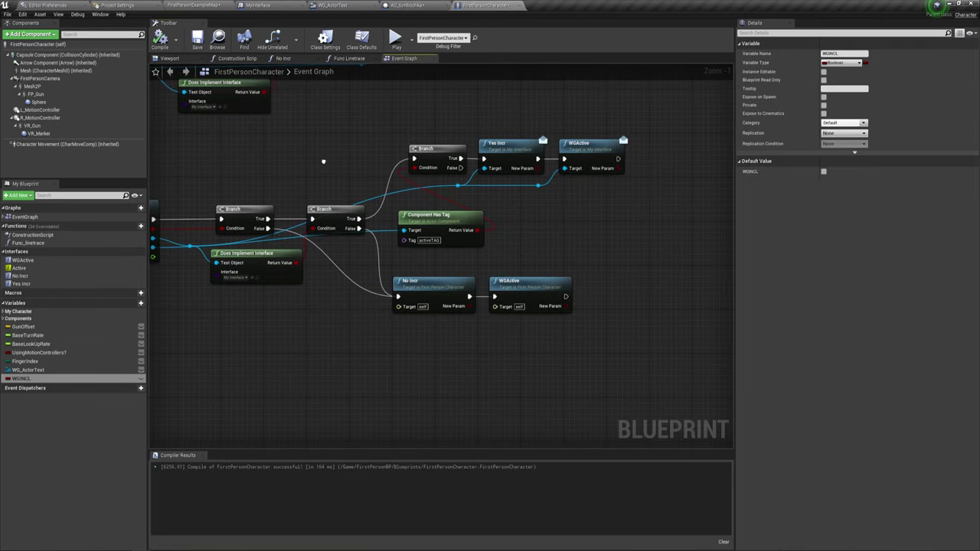
click(527, 290)
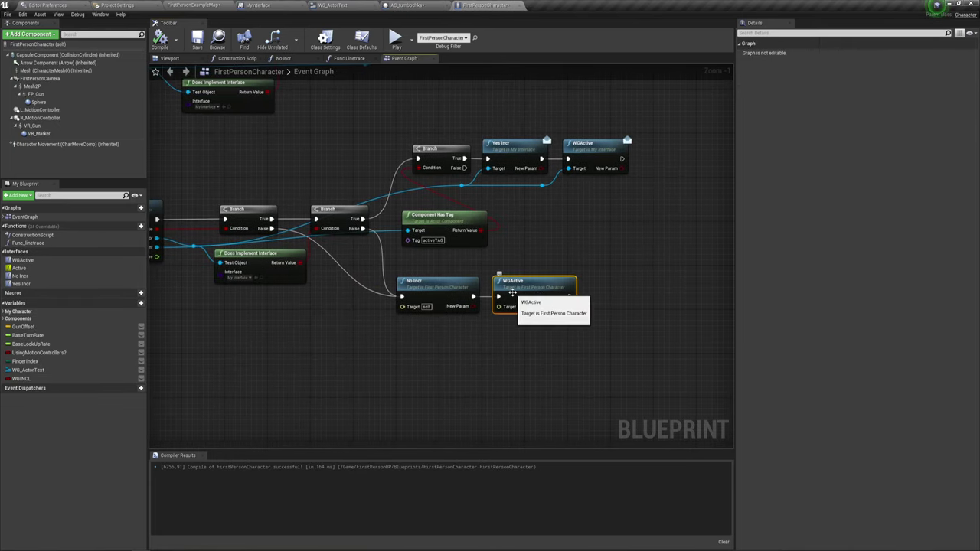
right_drag(538, 238, 540, 211)
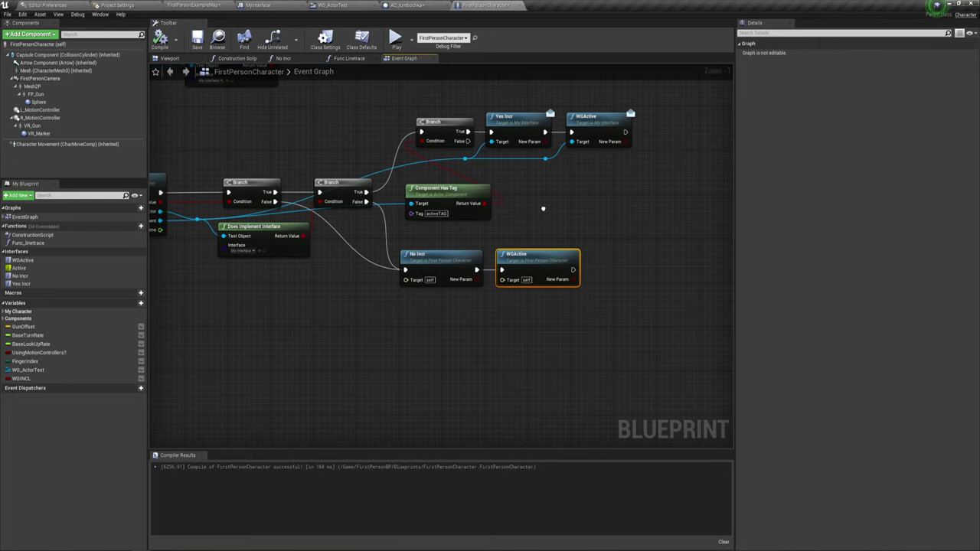
click(440, 259)
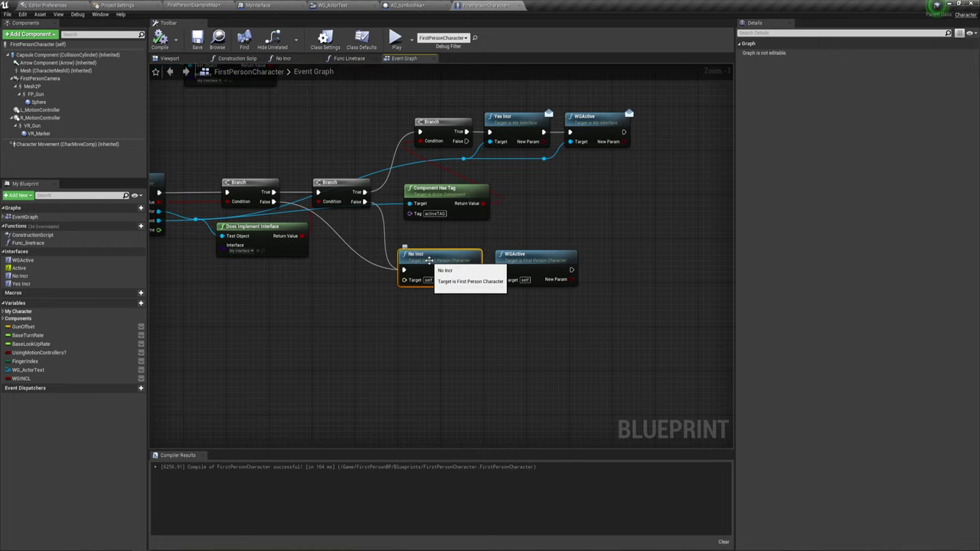
Review AC_tumbochka's Yes Incr nodes, then open FirstPersonCharacter's No Incr function.
click(417, 6)
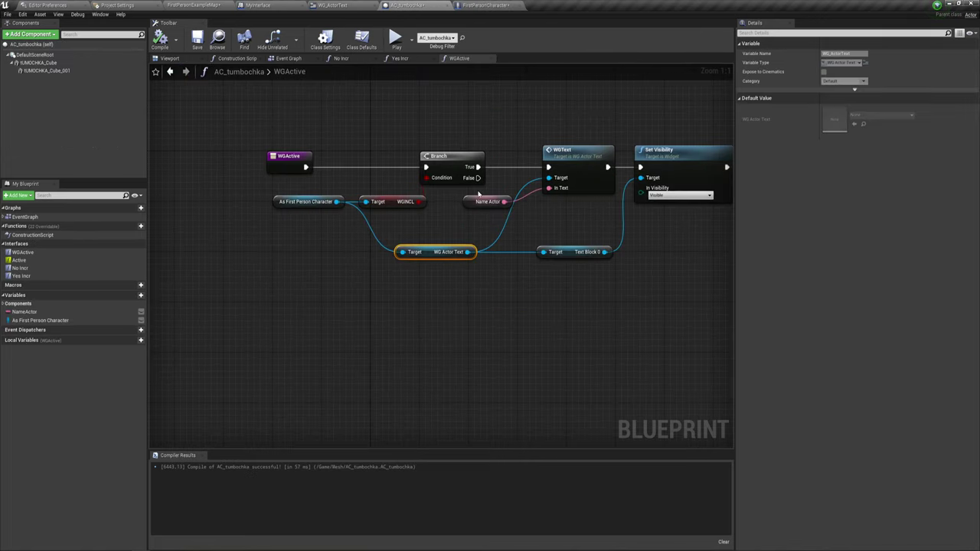
click(402, 59)
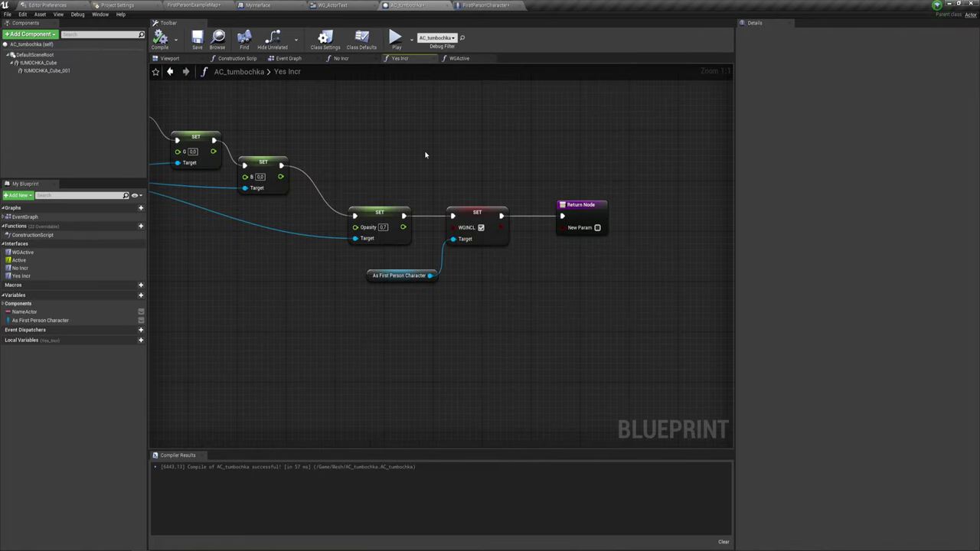
drag(423, 149, 484, 304)
click(496, 276)
click(484, 5)
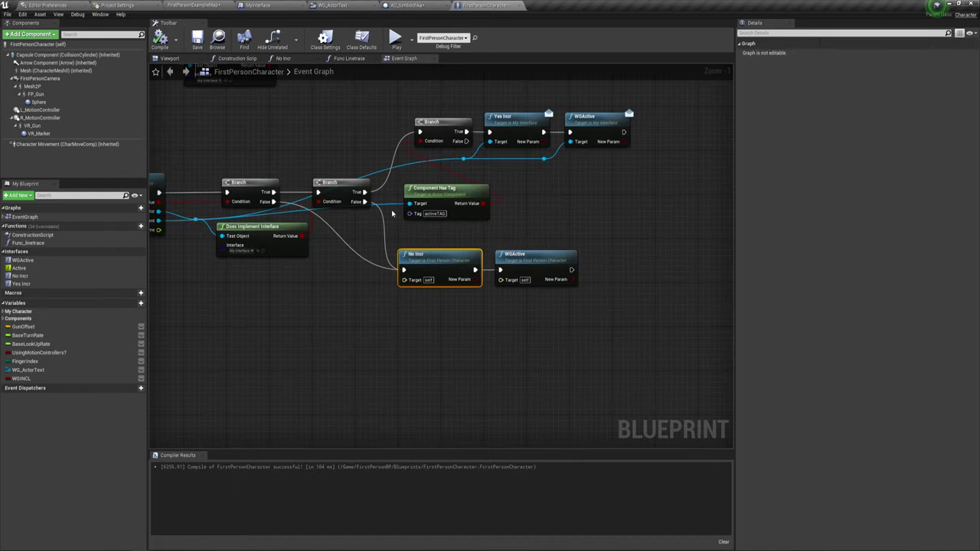
click(284, 59)
Move No Incr's Return Node further right to make room after SET Opacity.
scroll(386, 242, down, 1)
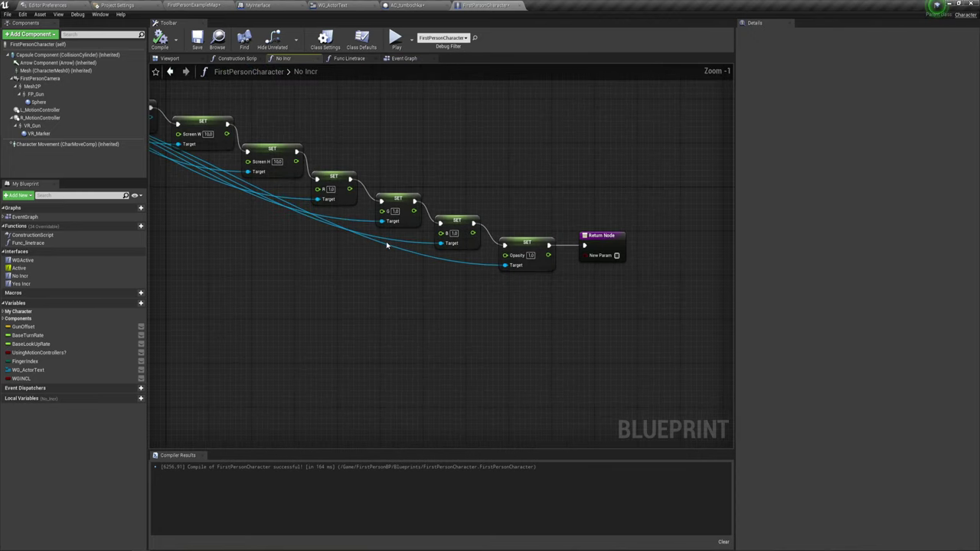
right_drag(388, 245, 487, 289)
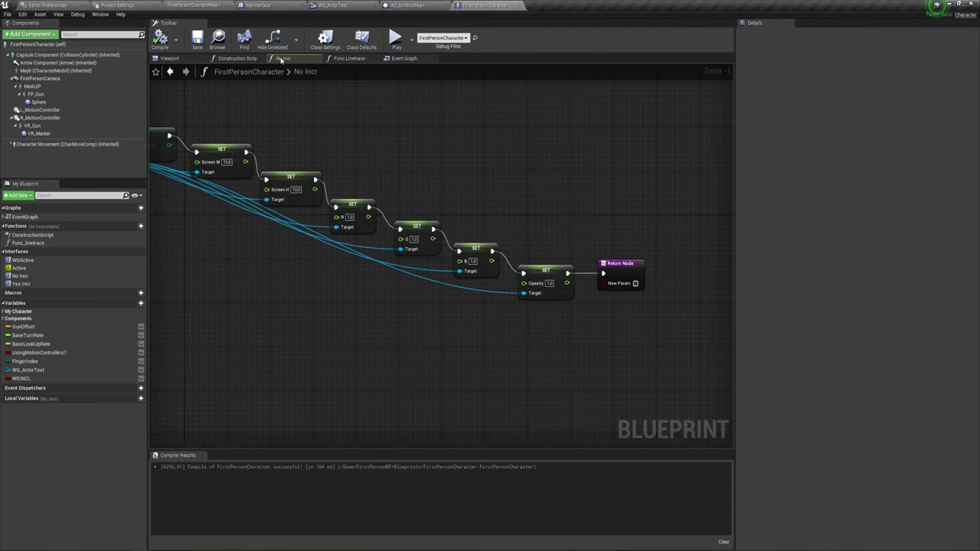
scroll(383, 200, down, 1)
scroll(383, 200, down, 2)
right_drag(383, 200, 500, 186)
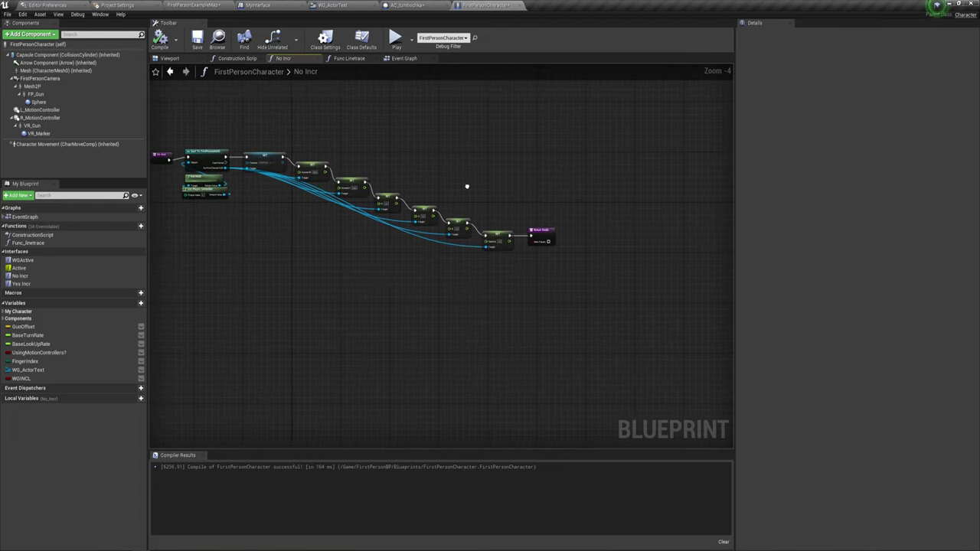
drag(216, 136, 265, 200)
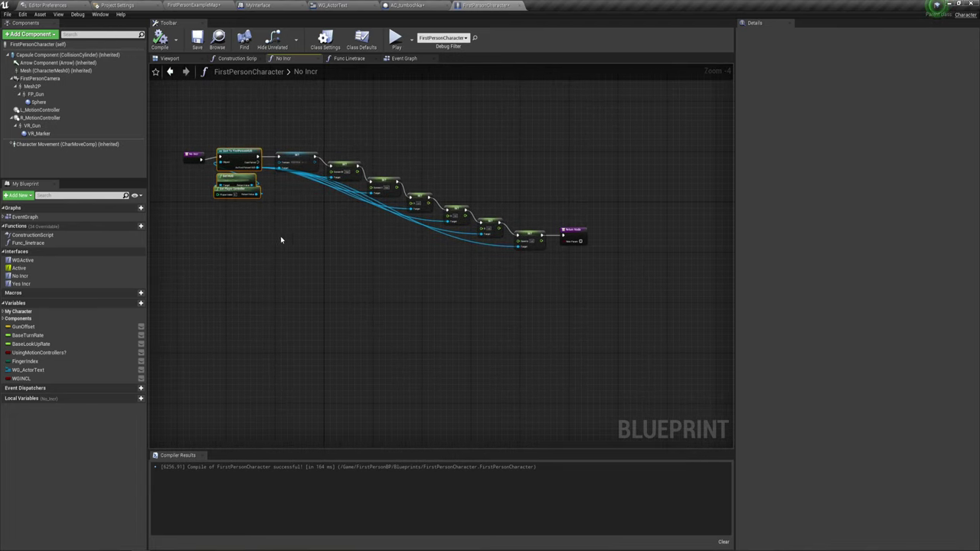
right_drag(280, 236, 240, 240)
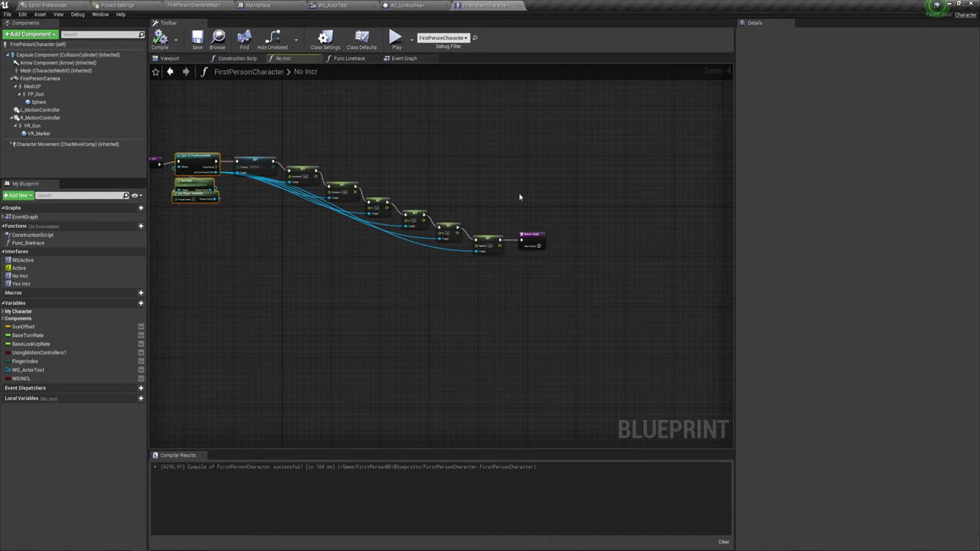
drag(528, 233, 614, 244)
scroll(560, 234, up, 4)
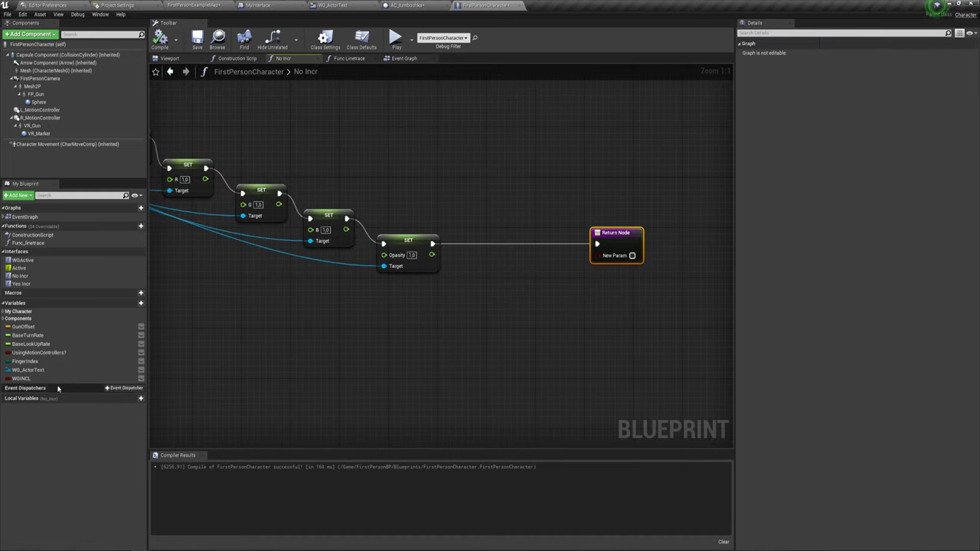
Place a SET WGINCL node, left false, before the Return Node.
click(22, 379)
alt+drag(21, 380, 505, 248)
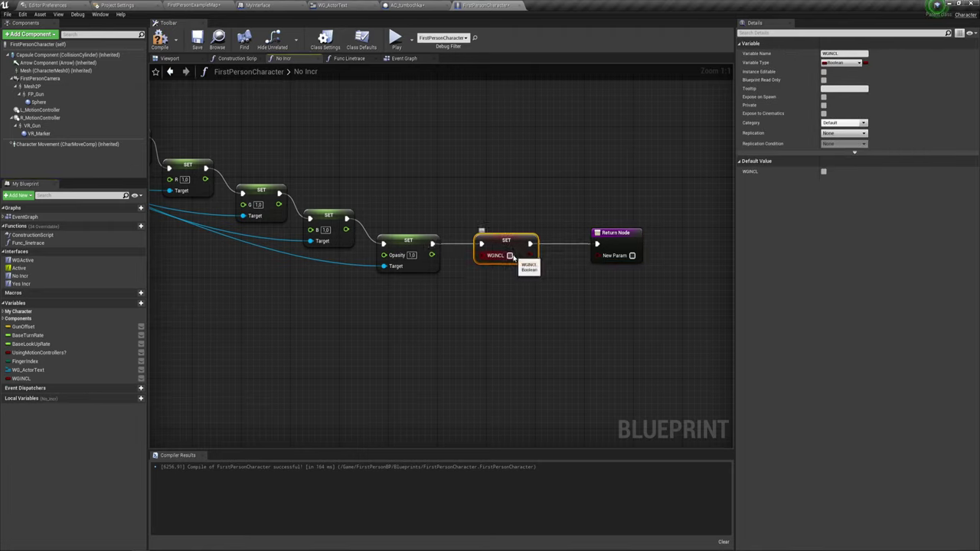
click(497, 314)
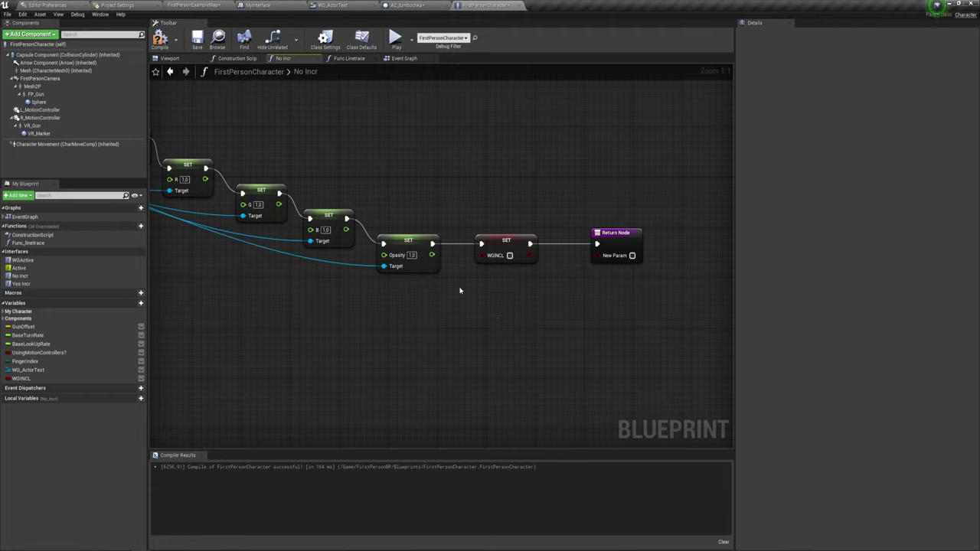
click(28, 262)
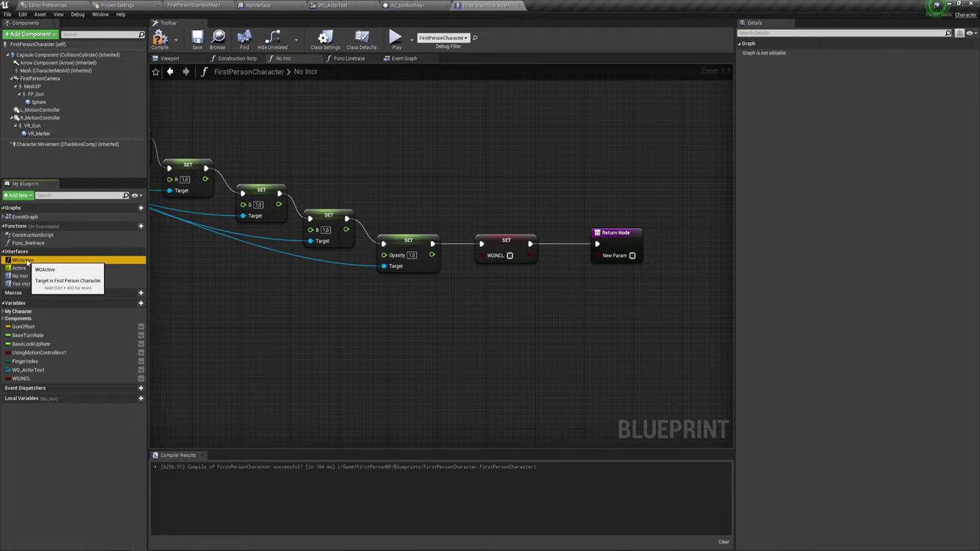
Open the character's WGActive function and select the nodes in AC_tumbochka's WGActive.
double_click(25, 263)
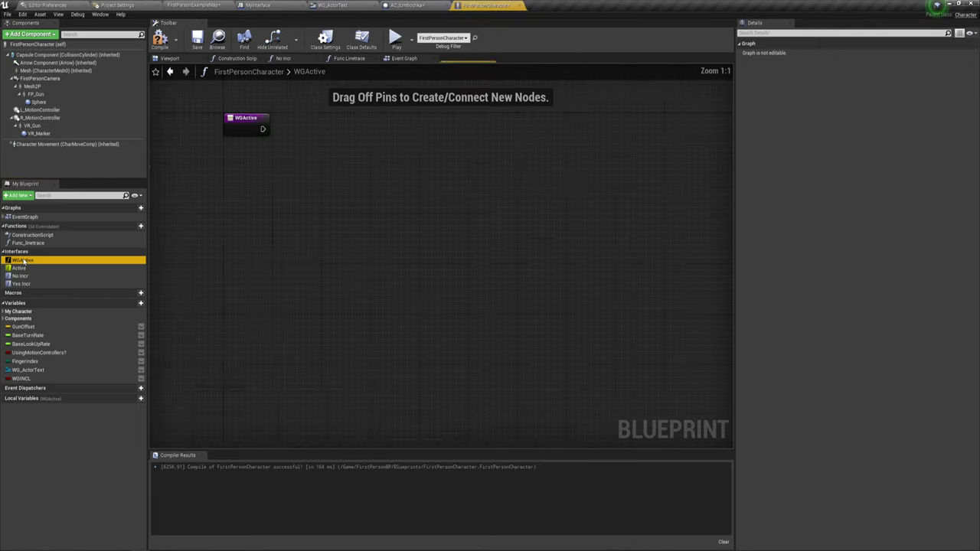
mouse_move(479, 271)
mouse_down()
mouse_move(284, 240)
mouse_move(321, 247)
mouse_up()
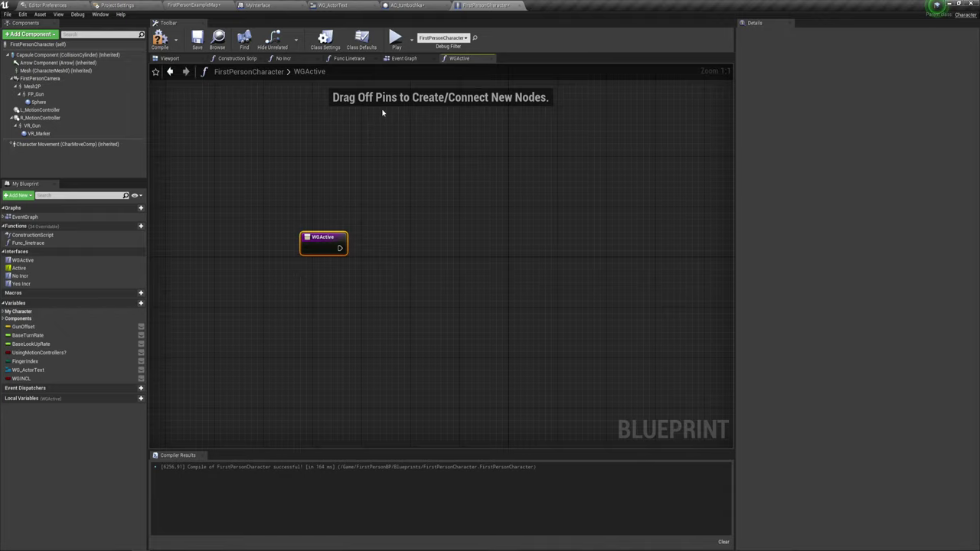
click(413, 6)
click(464, 59)
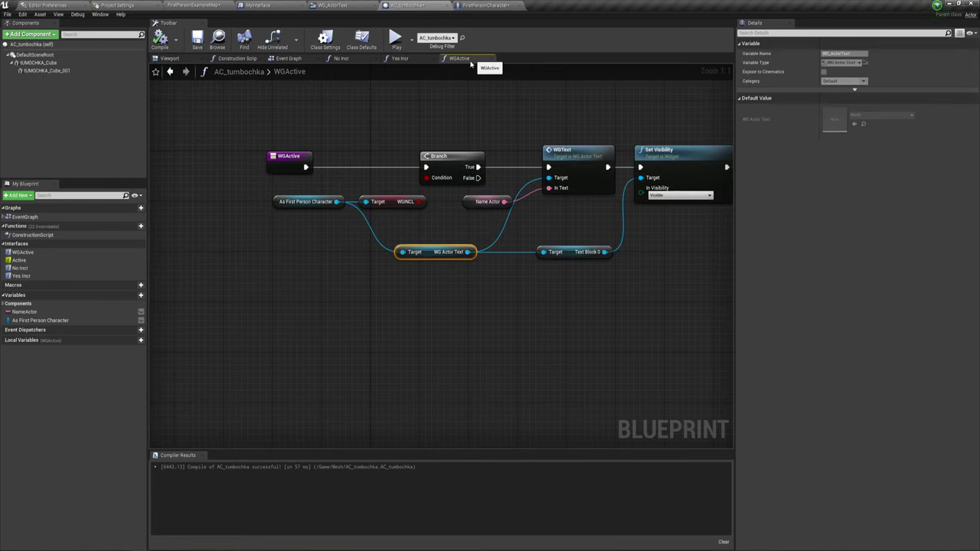
right_drag(503, 268, 413, 247)
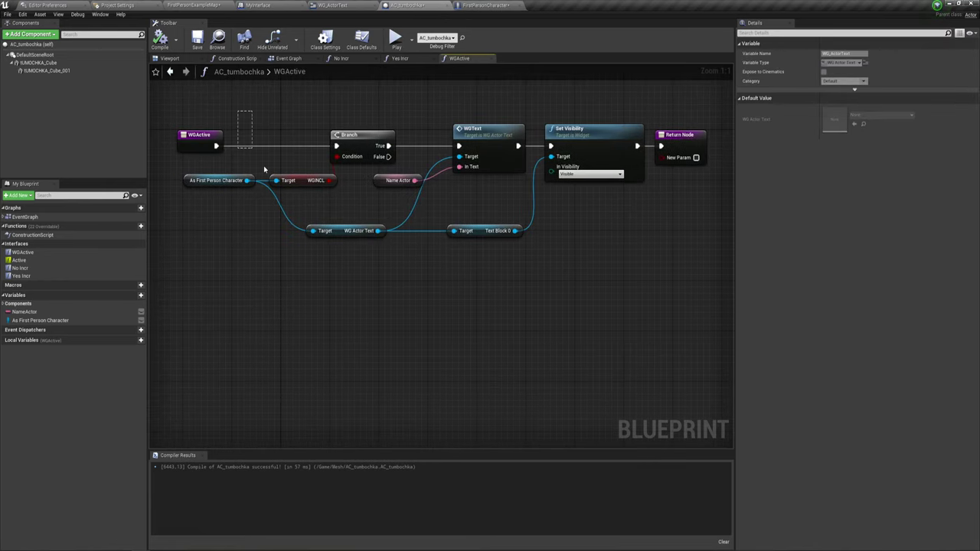
drag(264, 168, 596, 298)
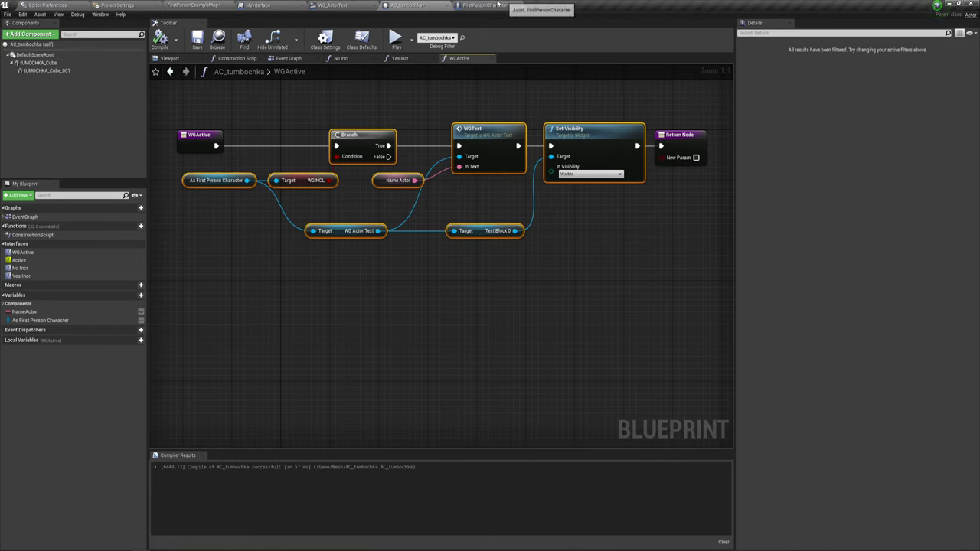
Paste the Branch, WGText and Set Visibility nodes beside the character's WGActive entry.
click(487, 5)
drag(393, 268, 264, 215)
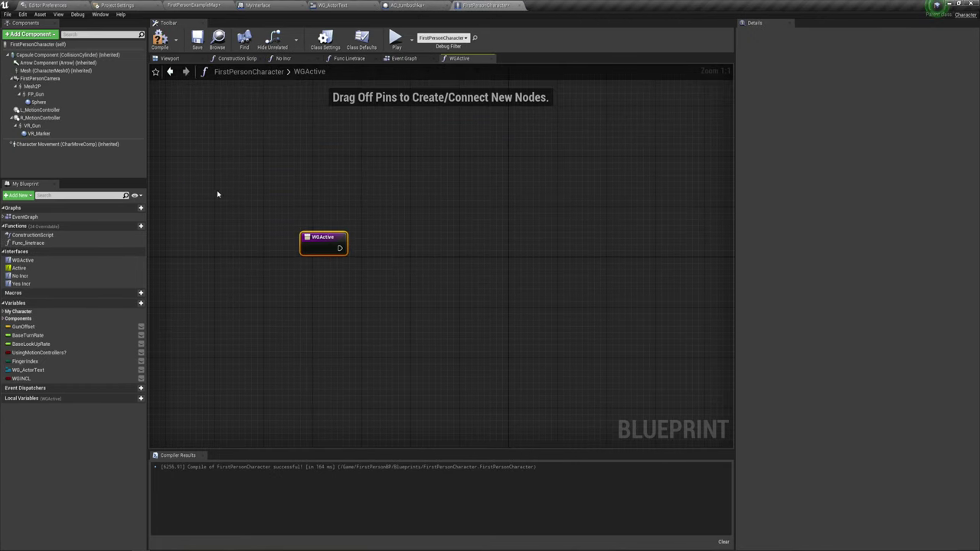
right_drag(412, 295, 284, 262)
key(ctrl+v)
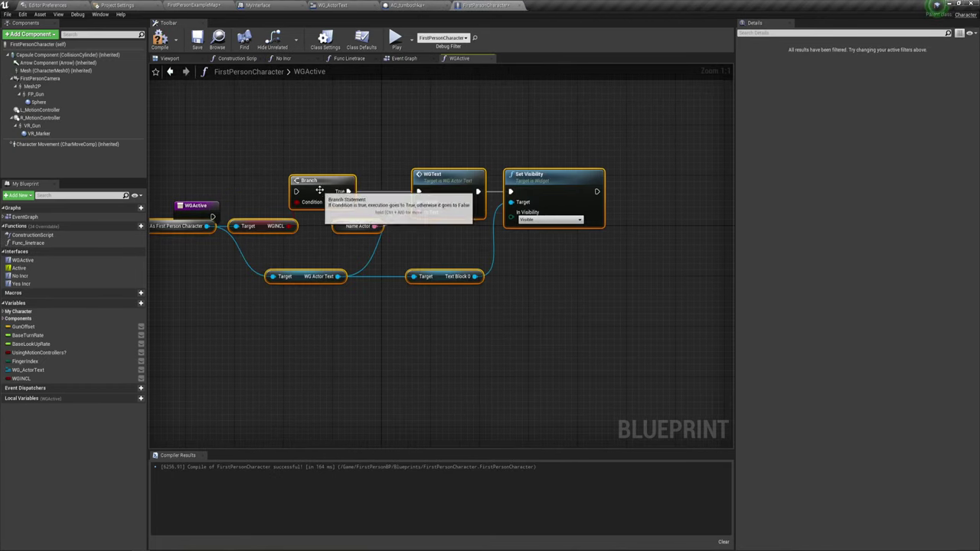
Wire WGActive into the pasted Branch and delete the As First Person Character node.
drag(319, 189, 332, 217)
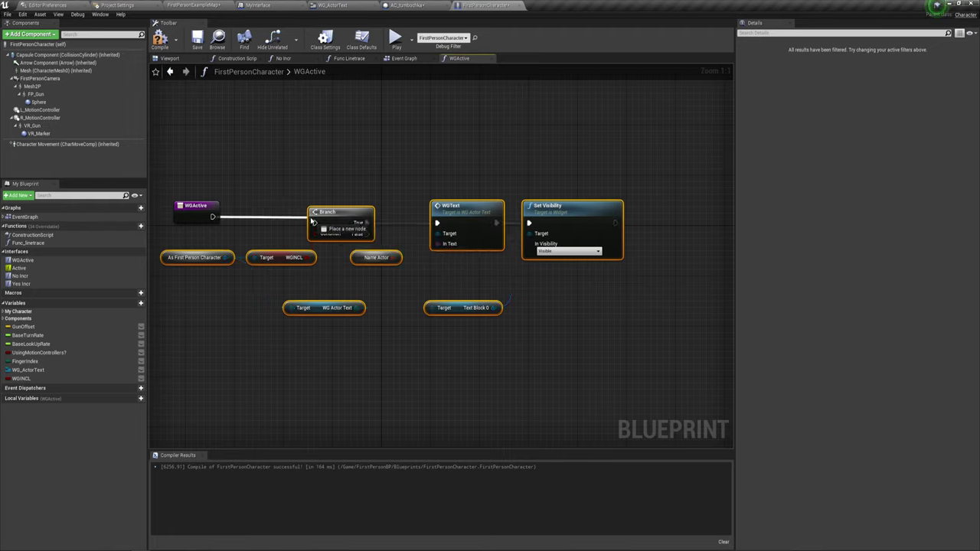
mouse_move(212, 218)
mouse_down()
mouse_move(314, 223)
mouse_move(349, 210)
mouse_up()
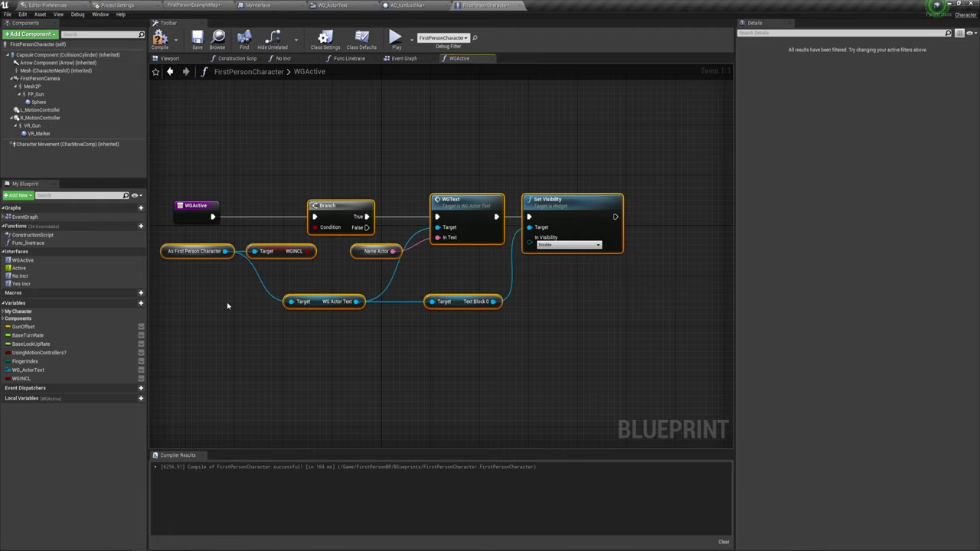
click(228, 304)
click(196, 251)
key(Delete)
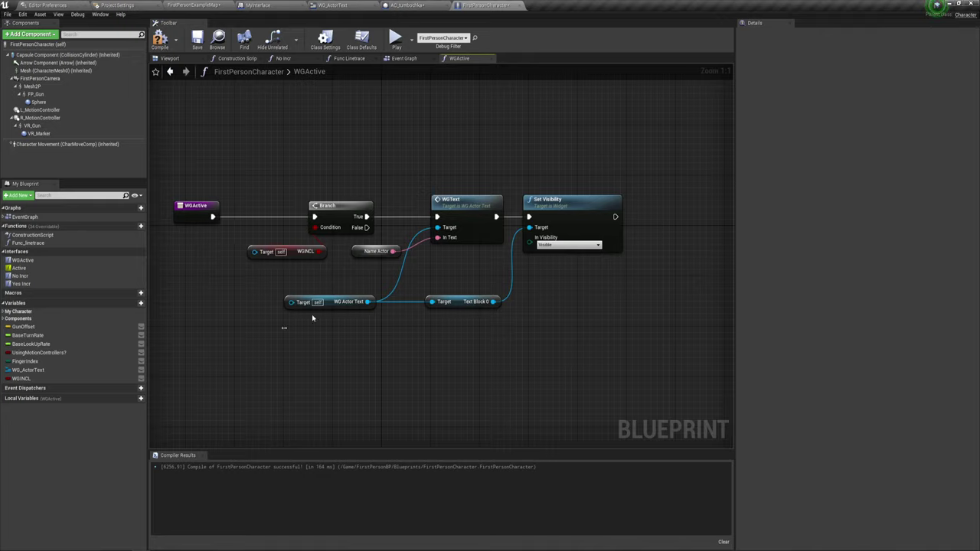
Replace the pasted WG Actor Text with the character's own variable and delete the Name Actor node.
drag(356, 291, 356, 291)
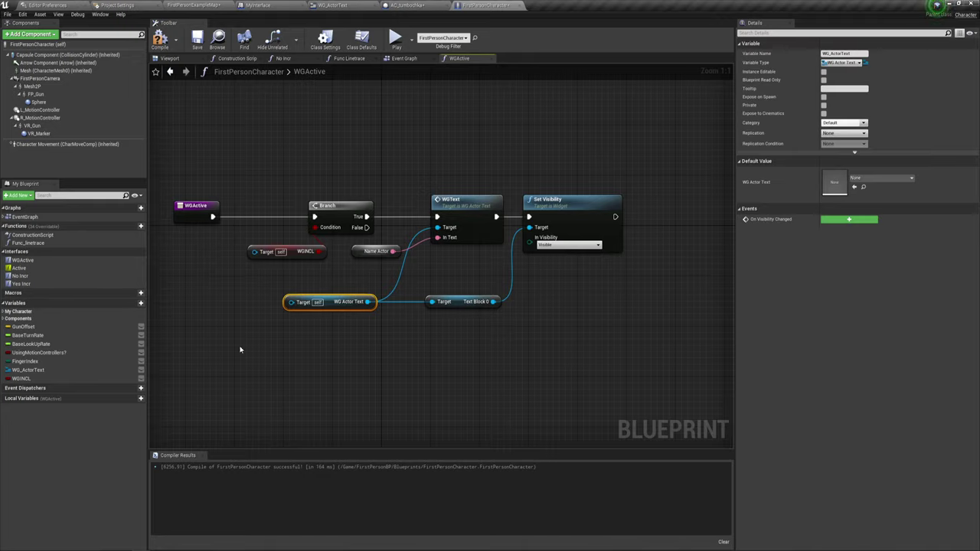
key(Delete)
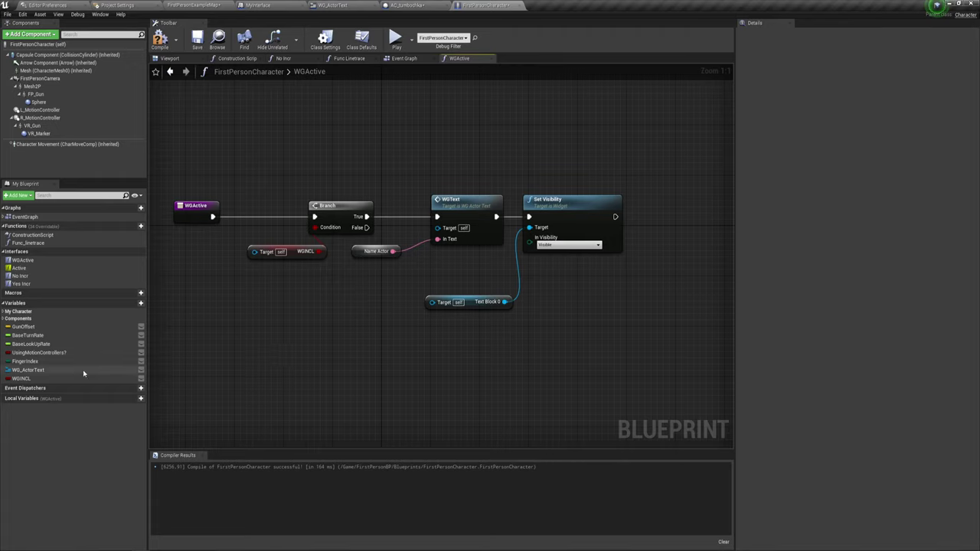
mouse_move(82, 370)
mouse_down()
mouse_move(306, 300)
mouse_move(432, 302)
mouse_up()
click(325, 310)
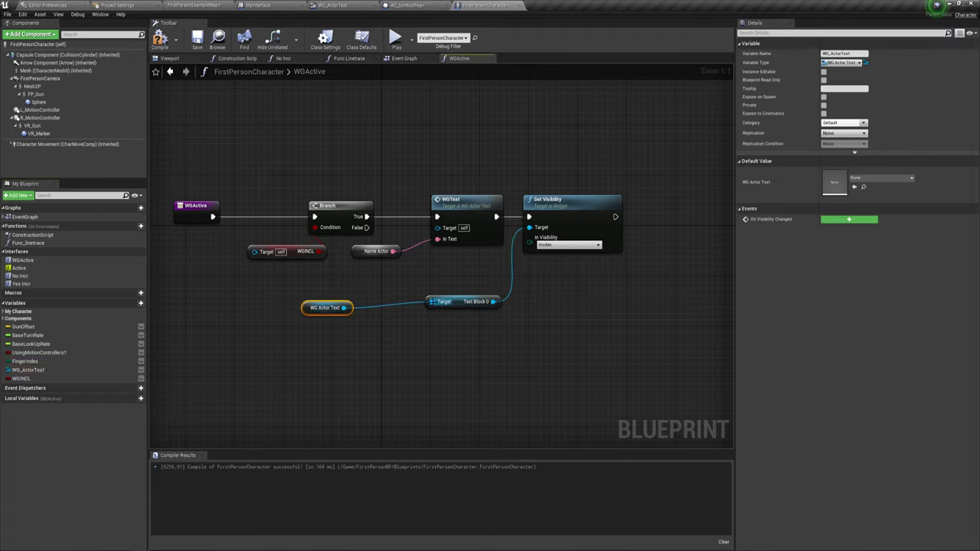
drag(344, 308, 437, 227)
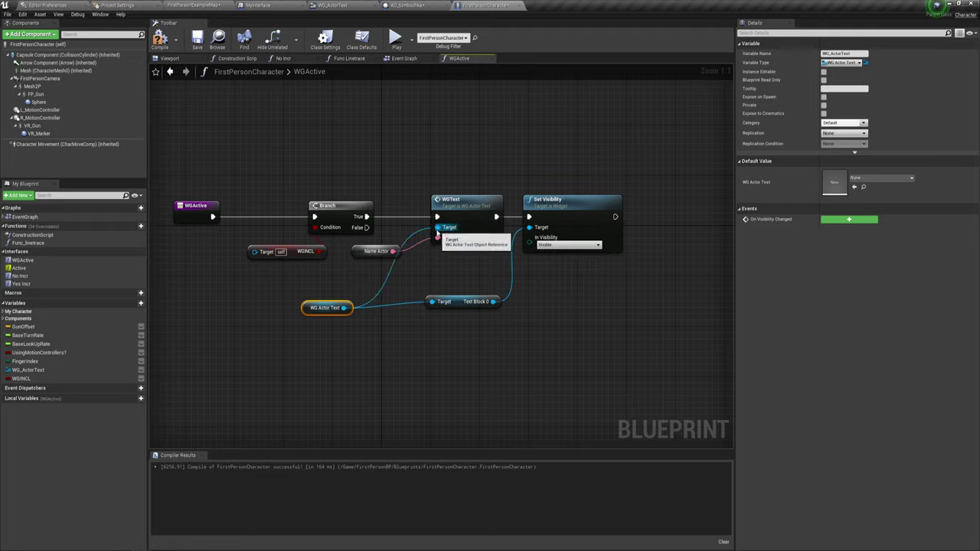
drag(358, 269, 406, 243)
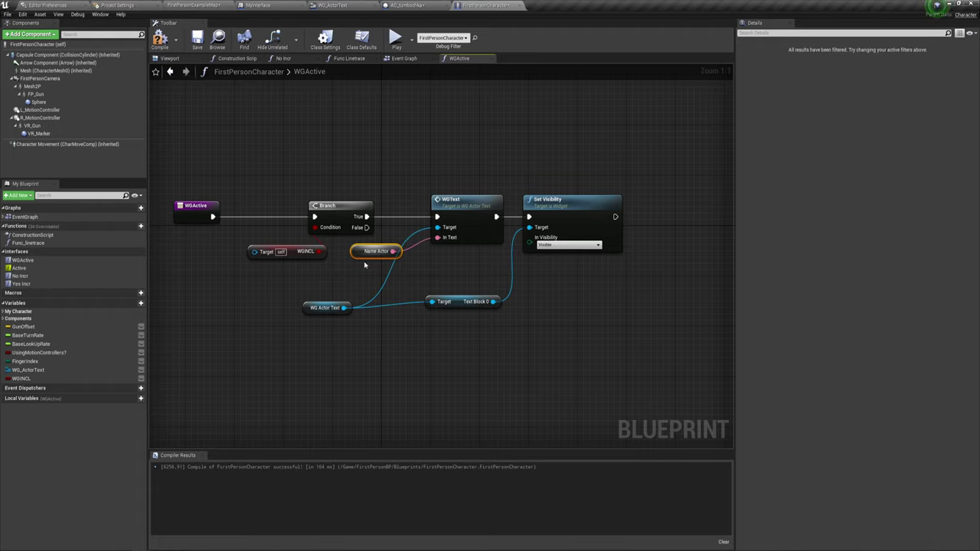
key(Delete)
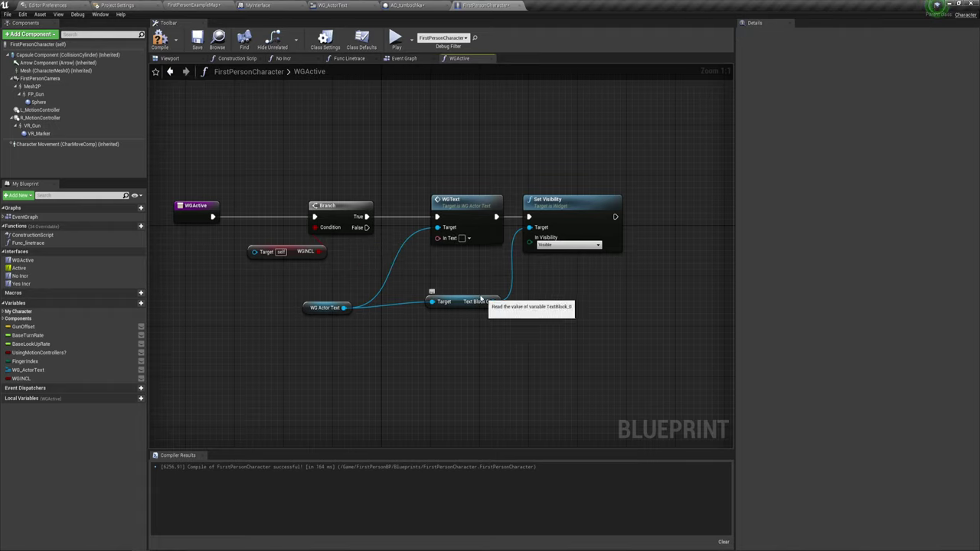
Set the Set Visibility node's In Visibility to Hidden.
click(593, 250)
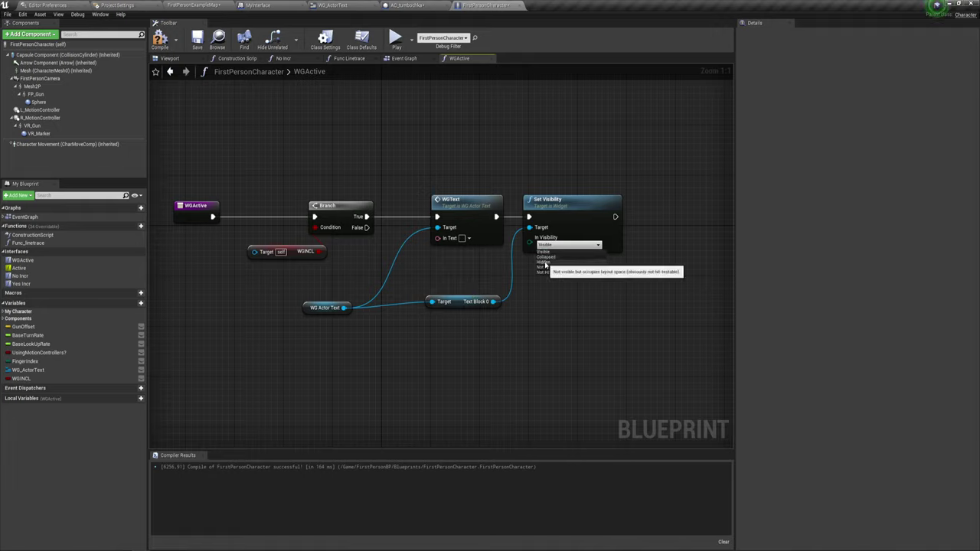
click(545, 263)
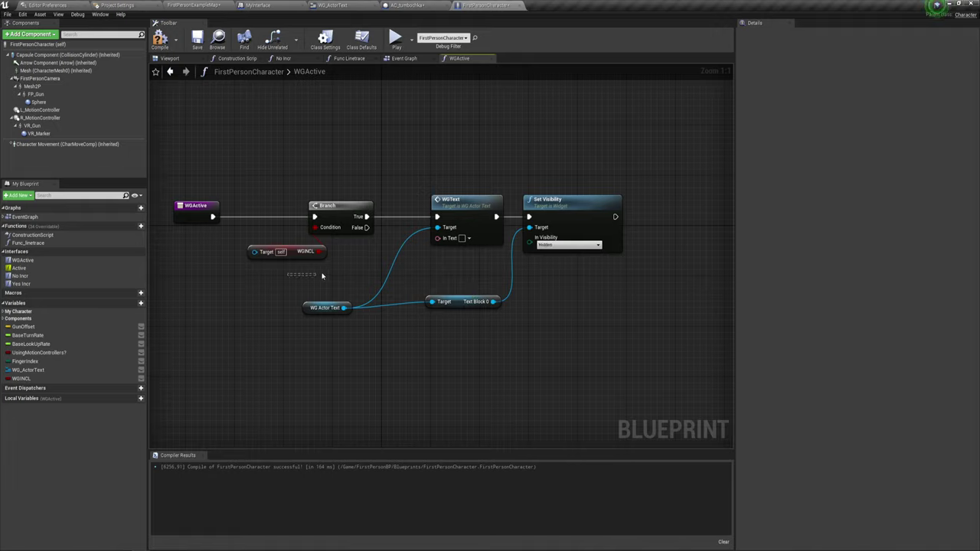
click(280, 252)
Replace the self-targeted WGINCL getter with a new WGINCL getter feeding the Branch.
key(Delete)
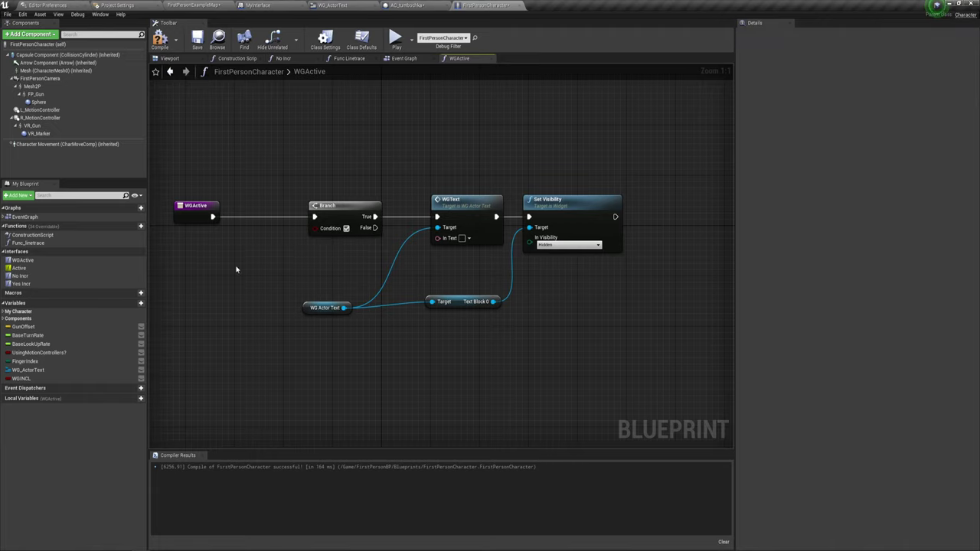
mouse_move(21, 378)
ctrl+mouse_down()
mouse_move(223, 236)
mouse_move(437, 217)
ctrl+mouse_up()
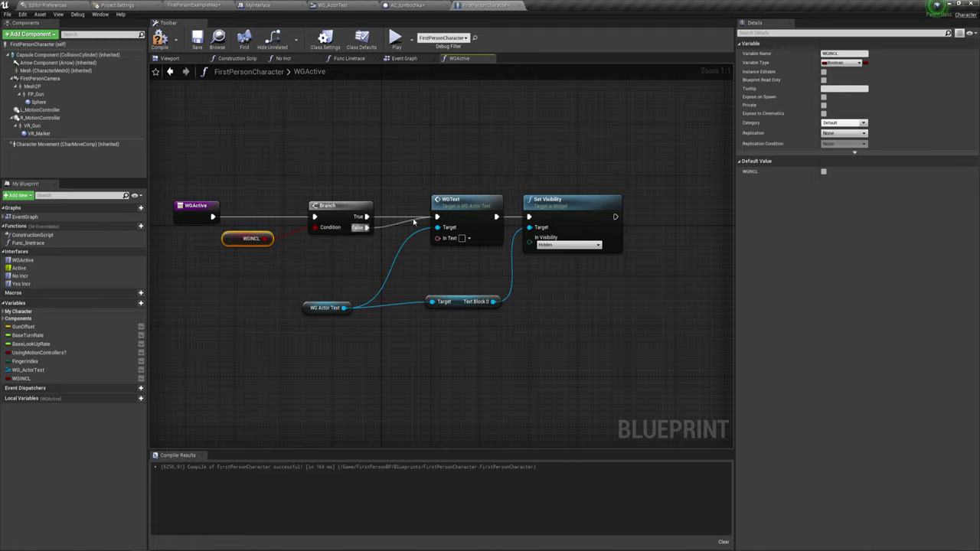
click(392, 221)
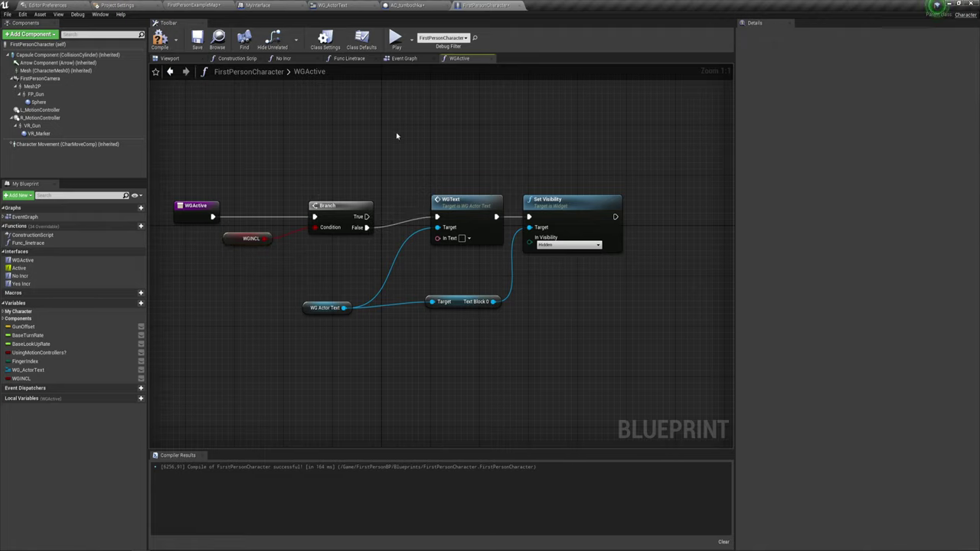
drag(396, 135, 571, 260)
drag(568, 211, 568, 222)
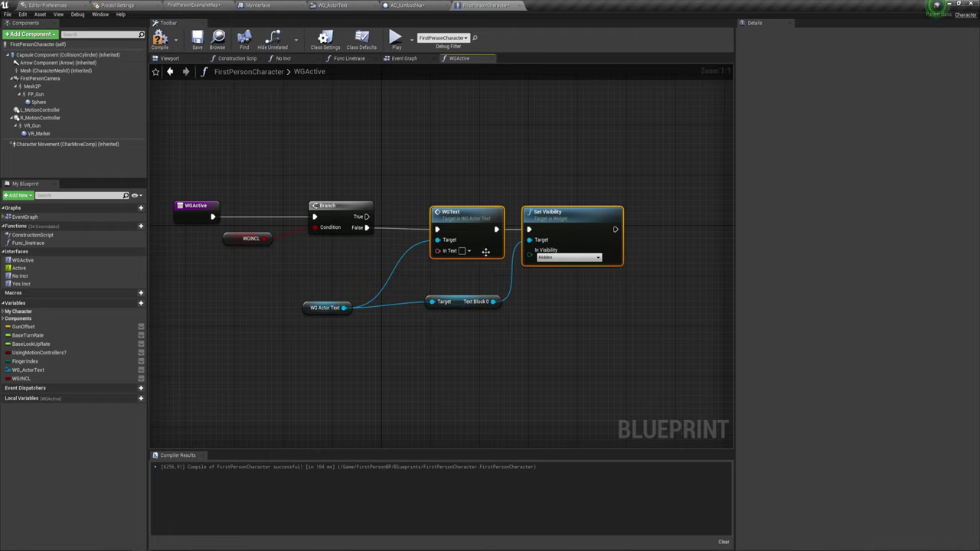
Delete WGText, wire Branch False straight into Set Visibility, then compile and save.
drag(448, 274, 489, 190)
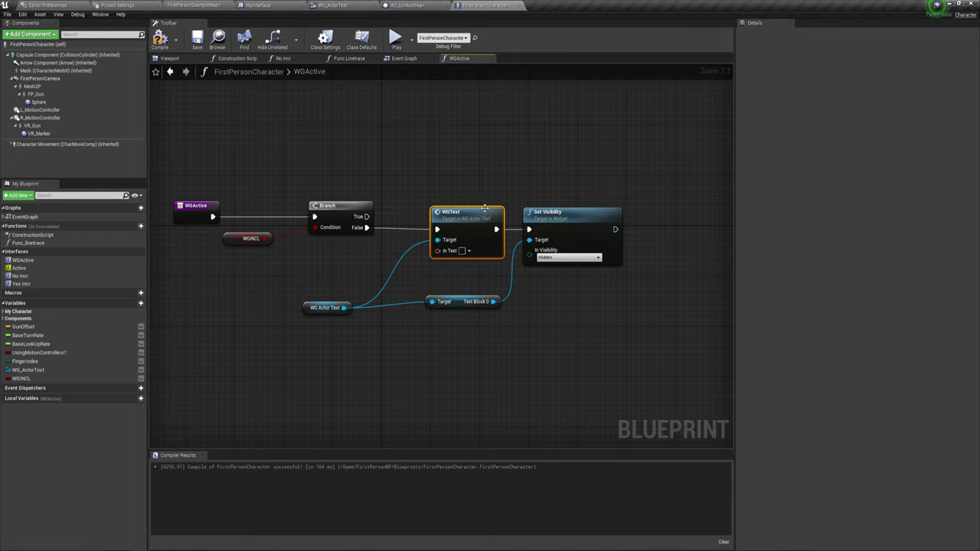
key(Delete)
mouse_move(367, 228)
mouse_down()
mouse_move(529, 229)
mouse_move(420, 223)
mouse_up()
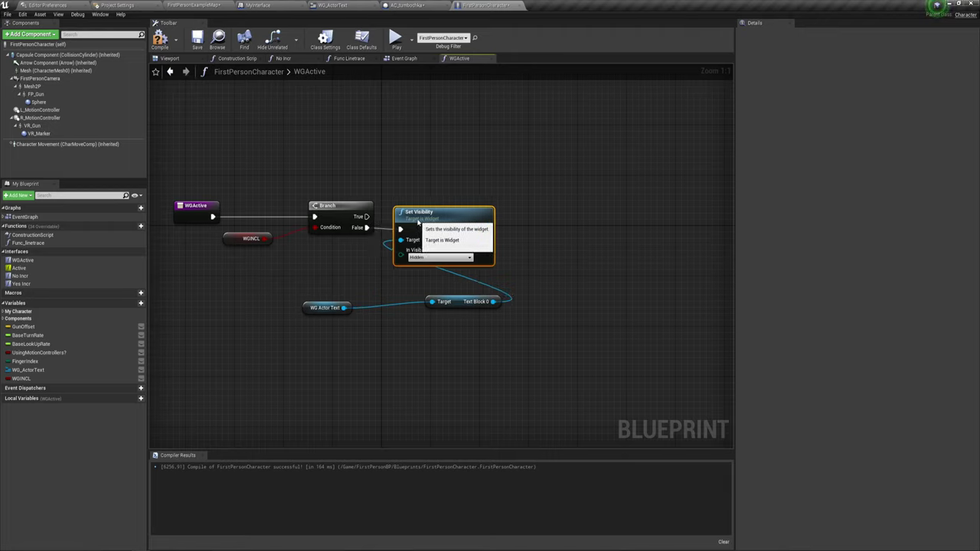
mouse_move(457, 302)
mouse_down()
mouse_move(414, 285)
mouse_move(427, 279)
mouse_up()
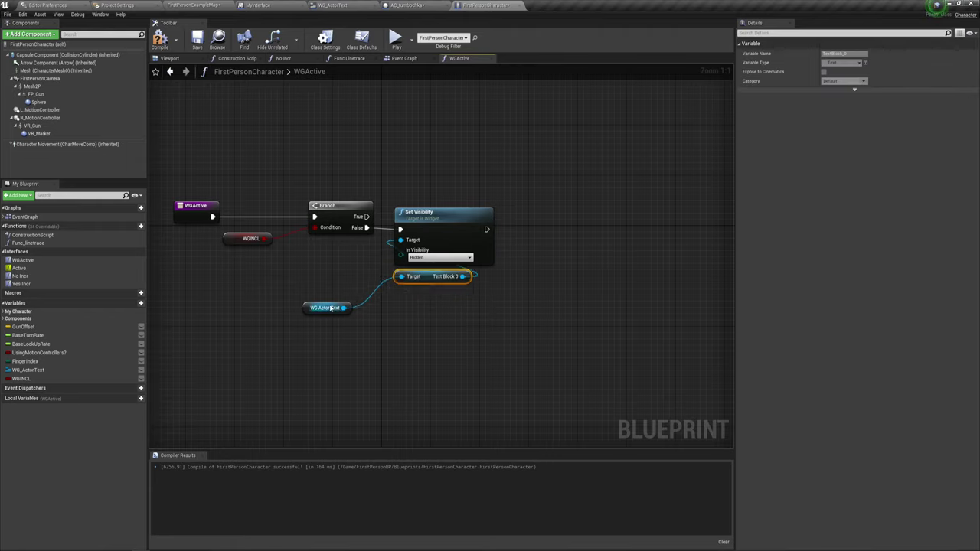
mouse_move(329, 309)
mouse_down()
mouse_move(354, 316)
mouse_move(438, 294)
mouse_up()
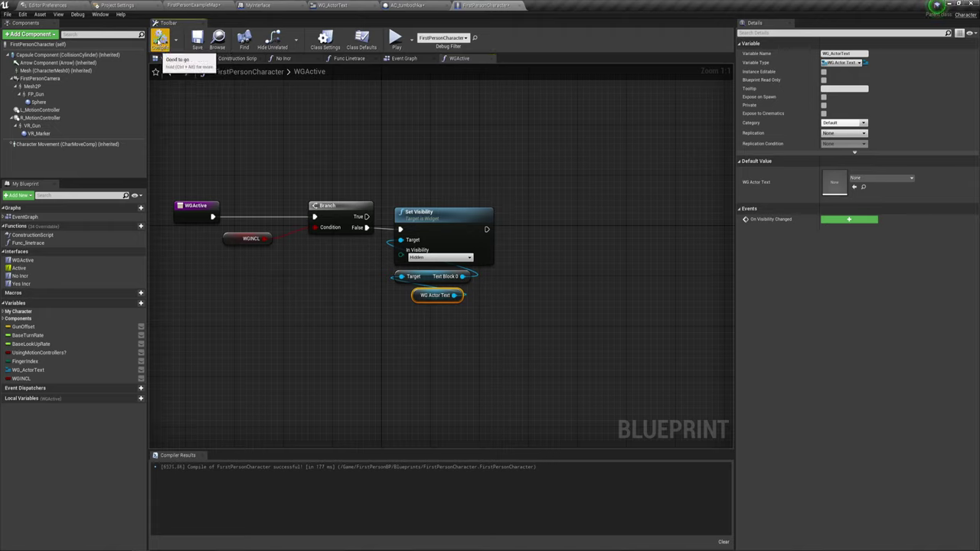
click(160, 38)
click(196, 38)
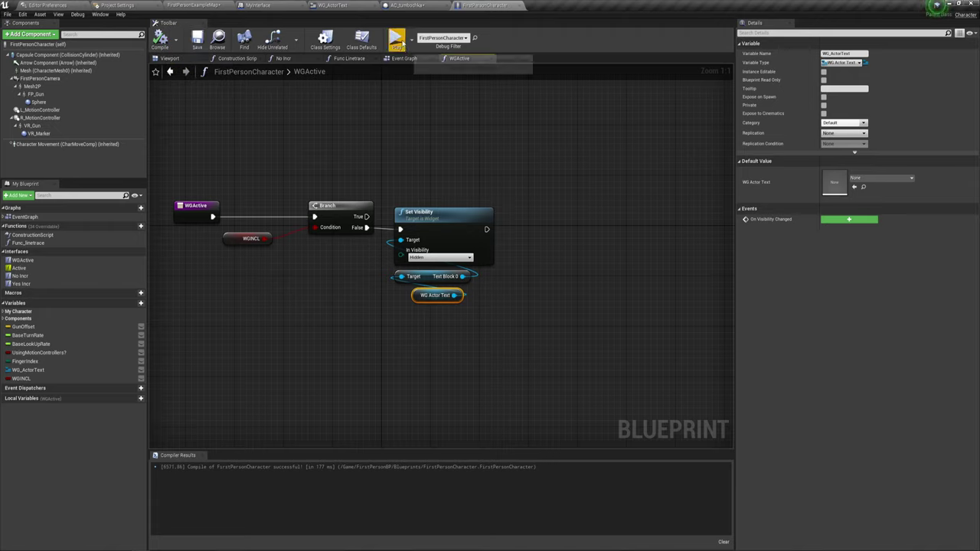
Save the level and all modified assets from the level map.
click(175, 5)
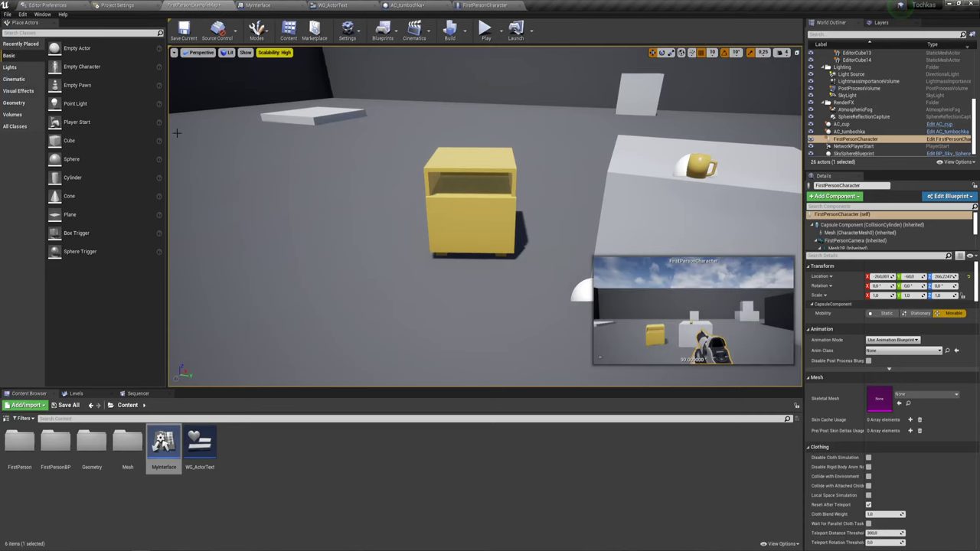
click(67, 406)
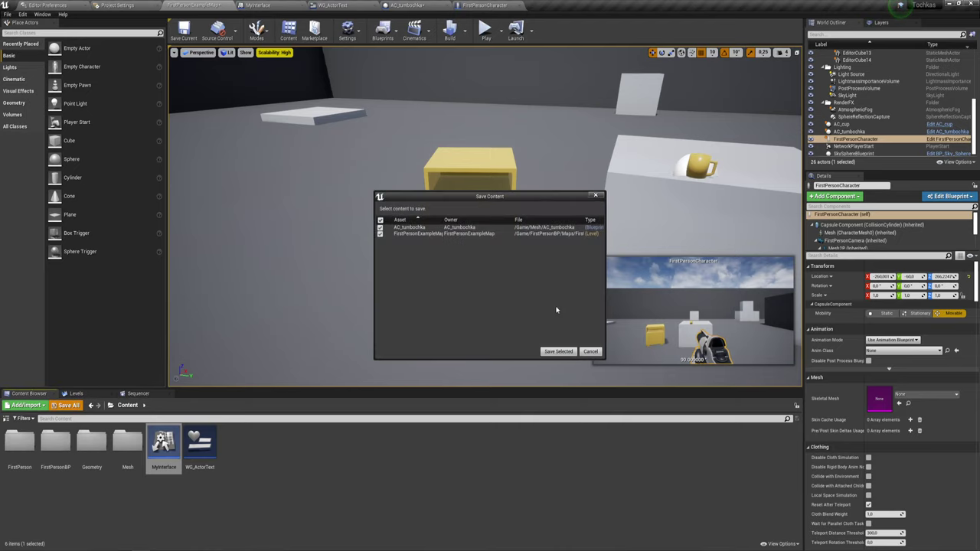
click(559, 352)
Play-test the level: approach the yellow cabinet to show its Тумбочка label, back away, then stop.
click(485, 31)
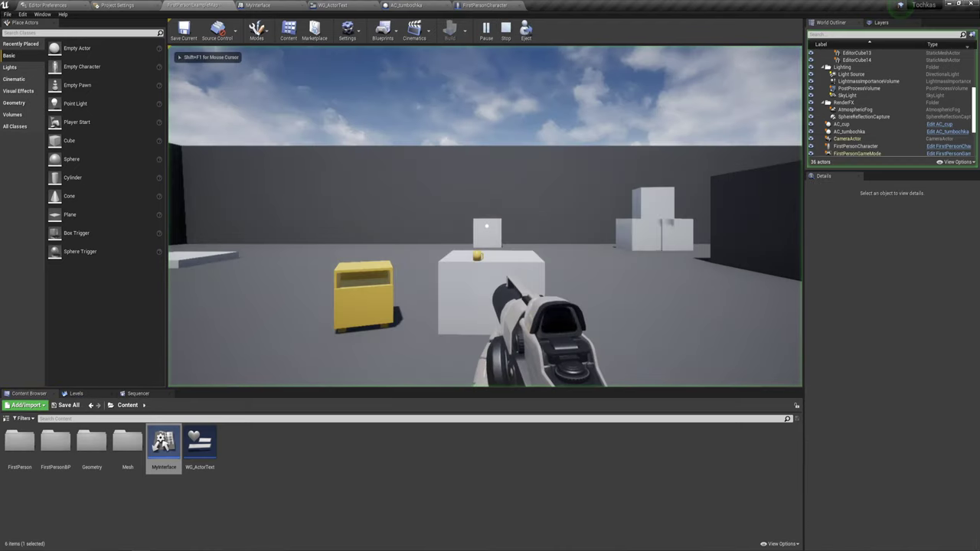
key(w)
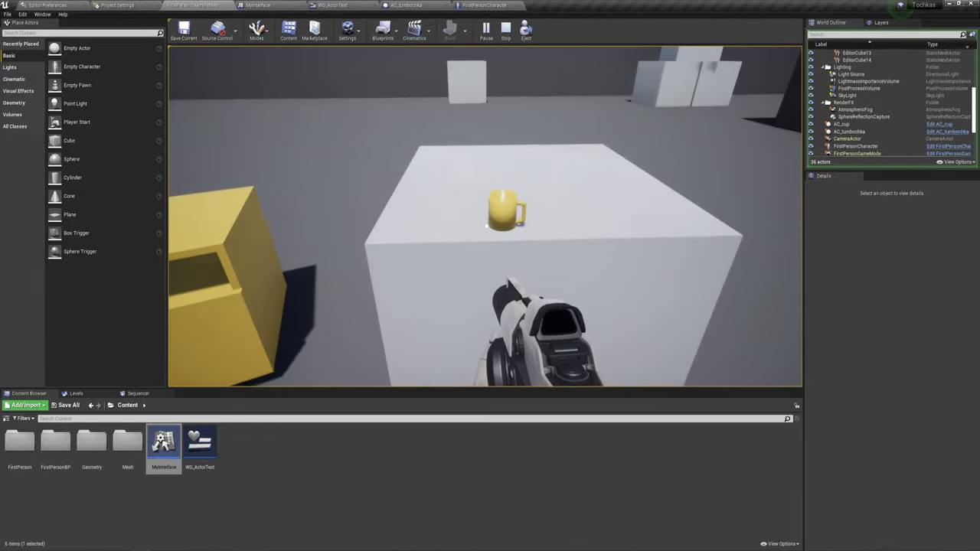
click(488, 226)
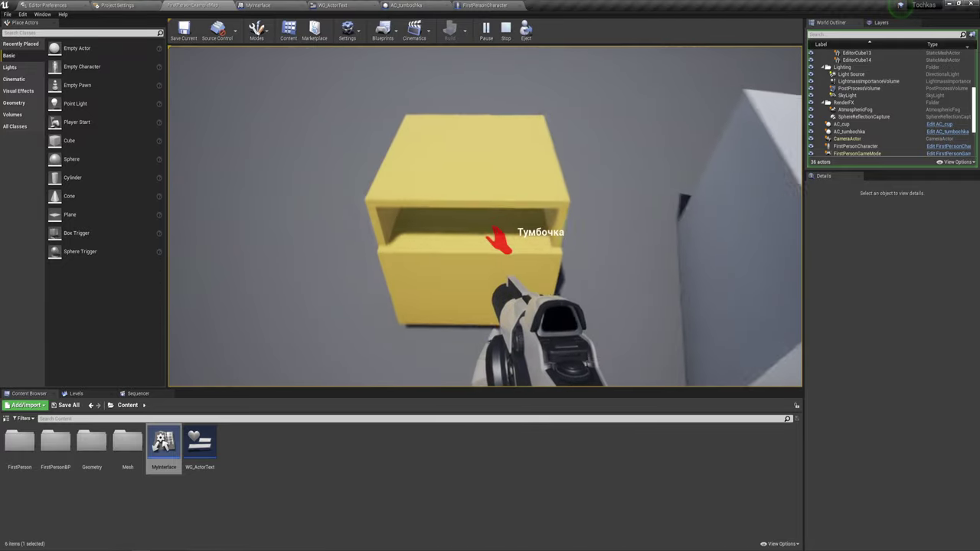
key(s)
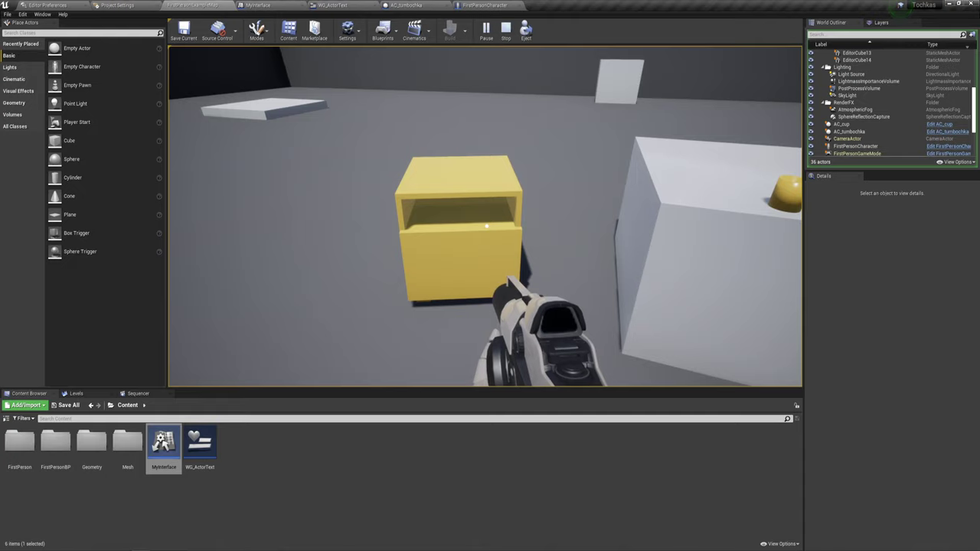
key(w)
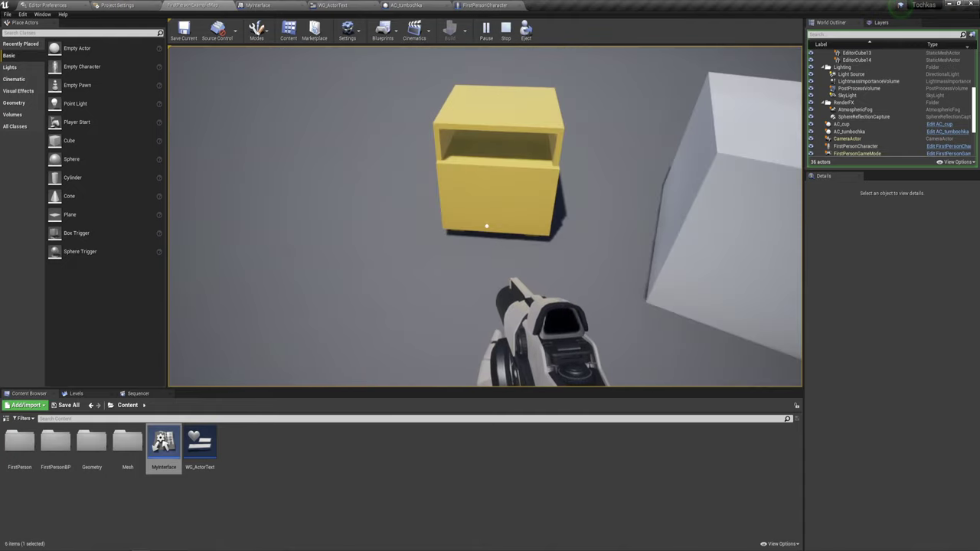
key(s)
key(Escape)
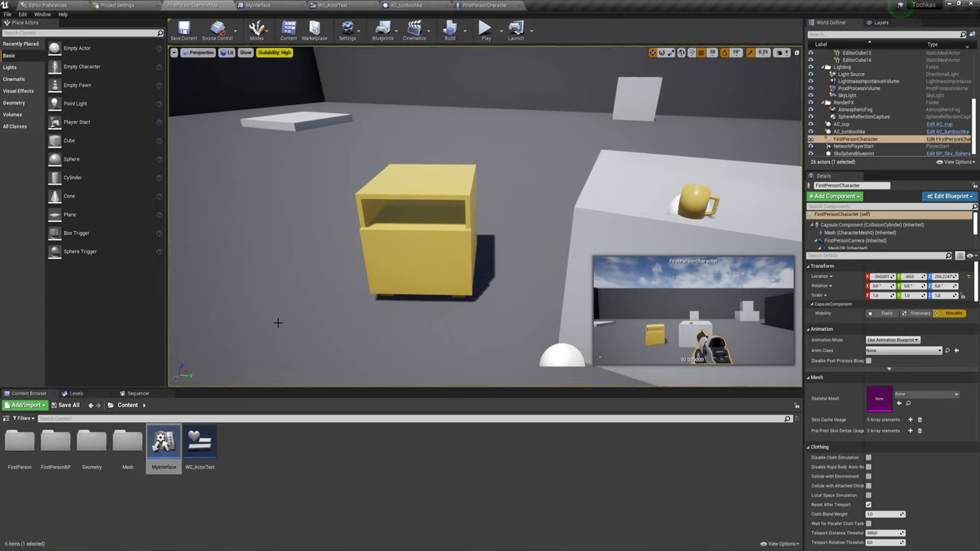
In the Mesh folder, create a child Blueprint of AC_tumbochka named AC_RT.
double_click(127, 452)
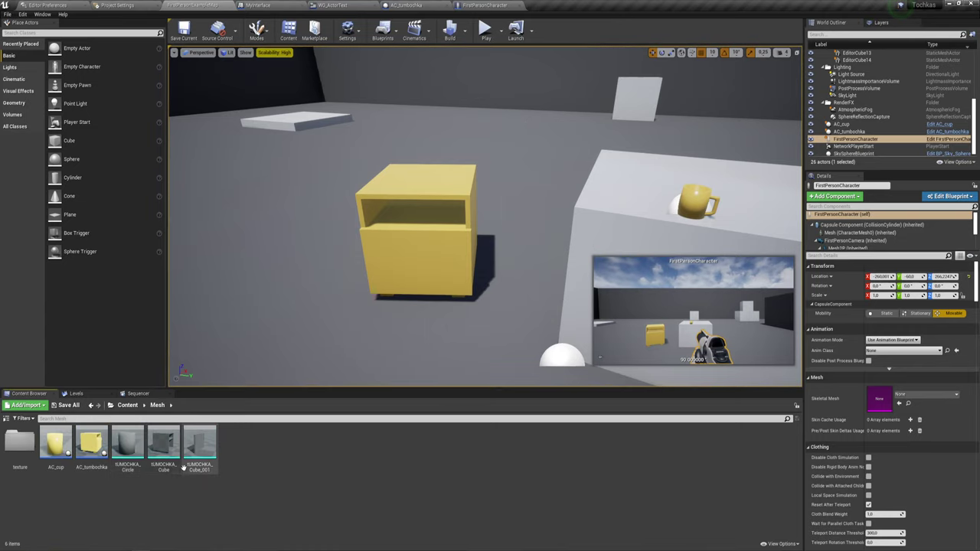
right_click(93, 441)
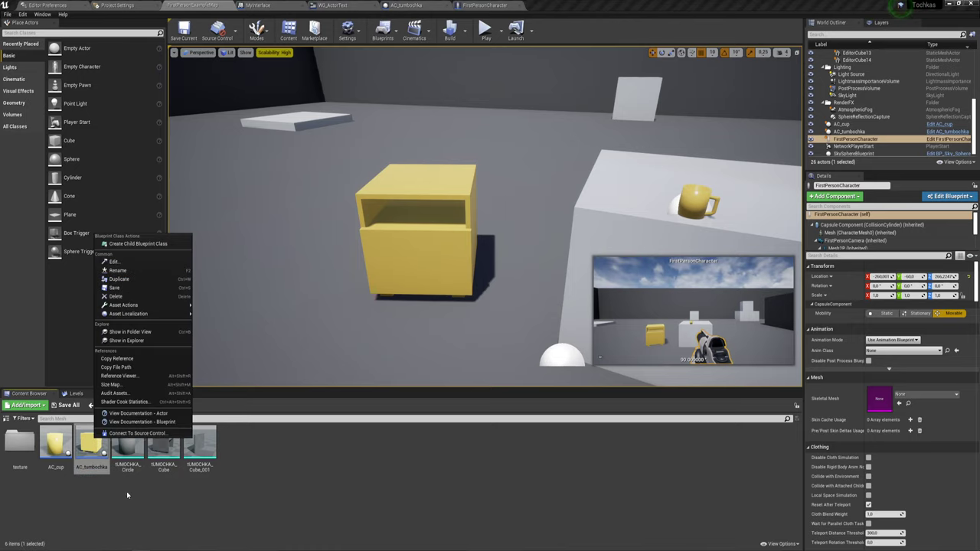
click(114, 496)
right_click(98, 446)
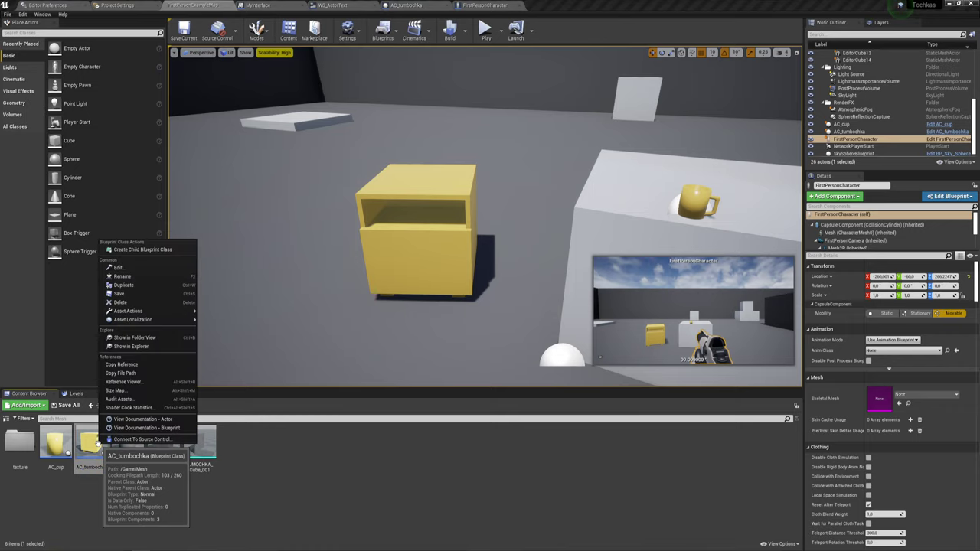
click(137, 250)
text(AC_ЯЩ)
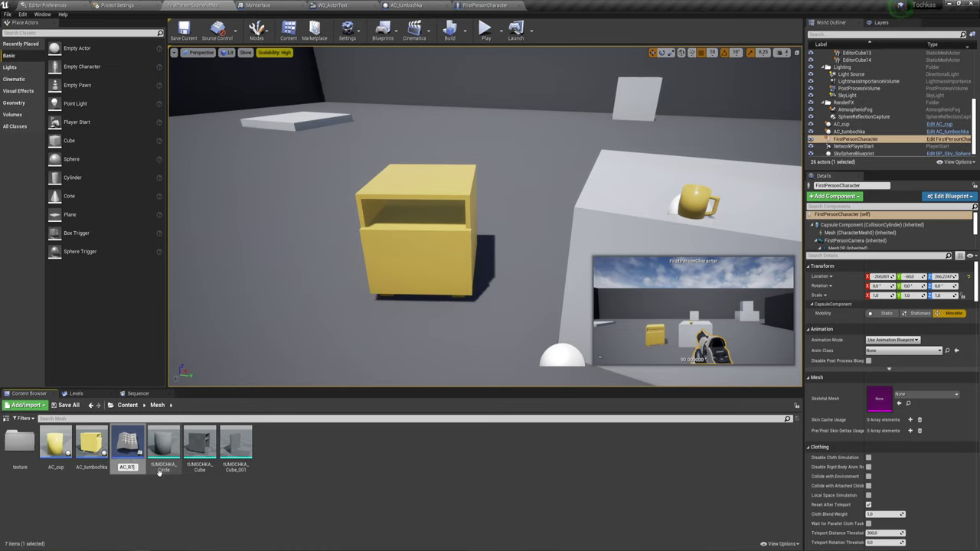
key(Return)
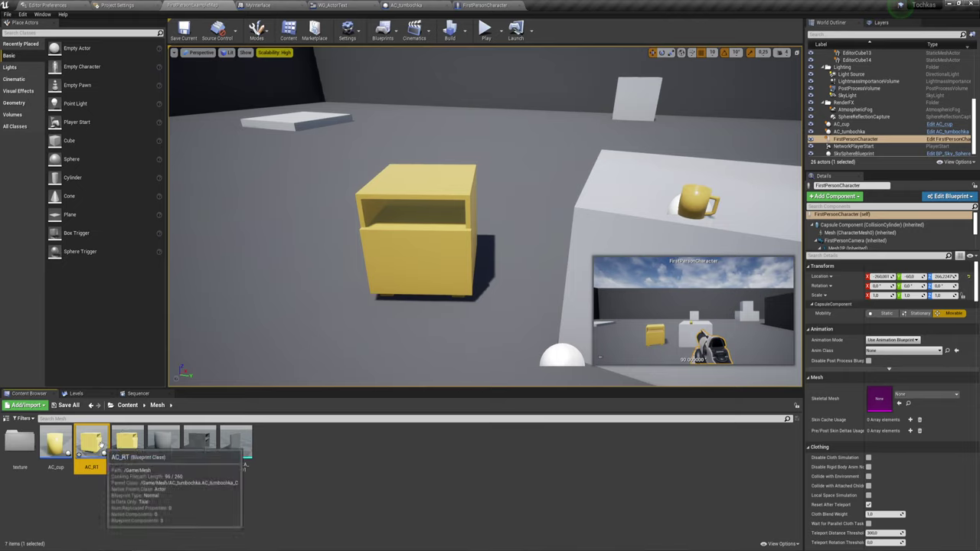
Open AC_RT and inspect its tUMOCHKA_Cube and tUMOCHKA_Cube_001 components.
double_click(100, 446)
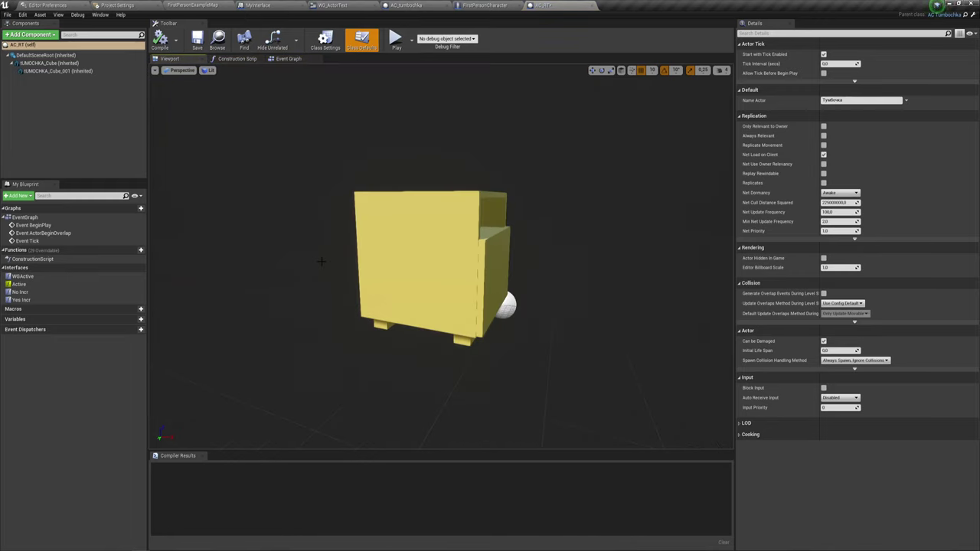
drag(443, 261, 490, 264)
click(443, 261)
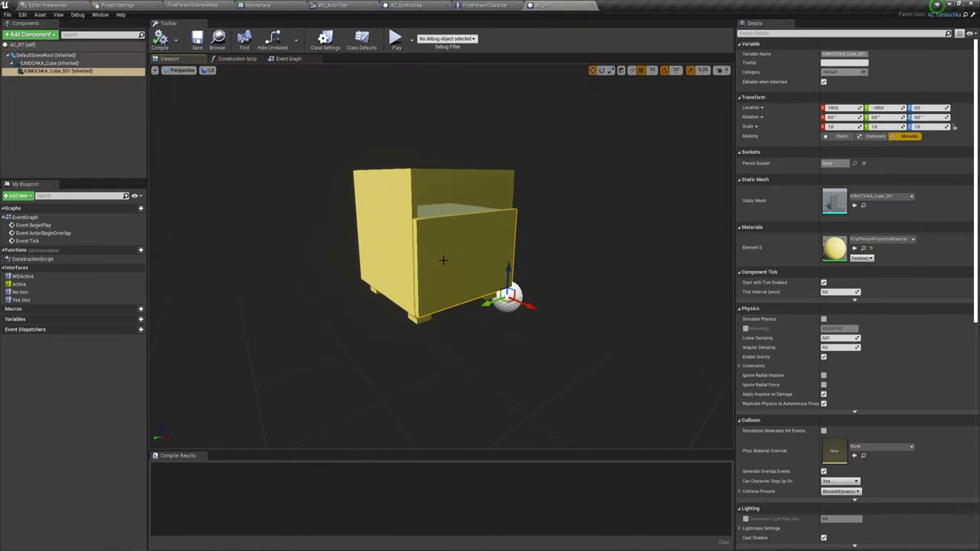
click(404, 231)
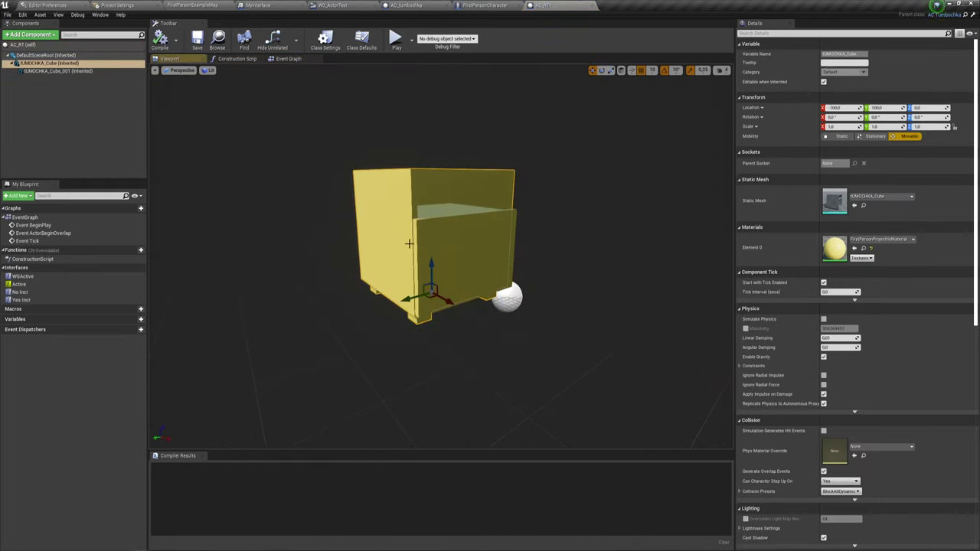
click(58, 70)
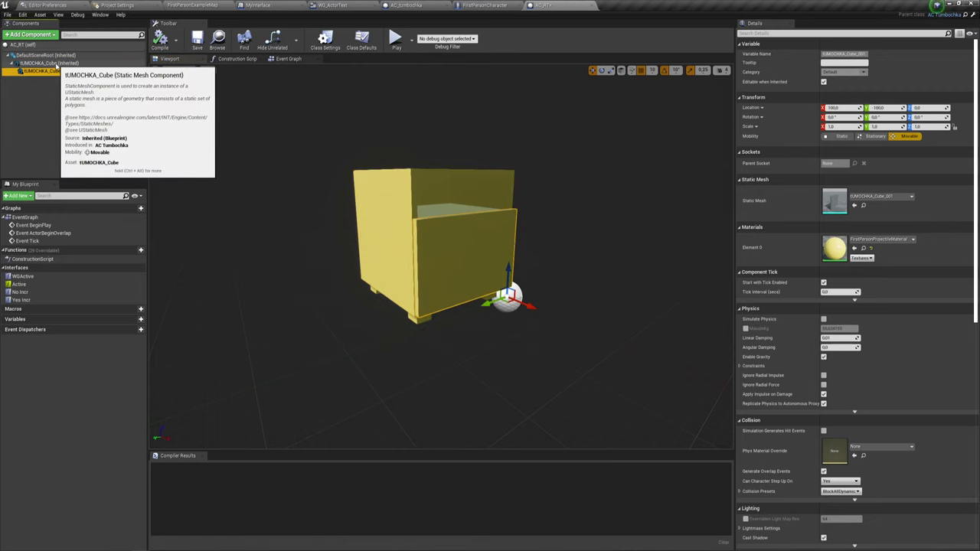
click(57, 64)
click(61, 71)
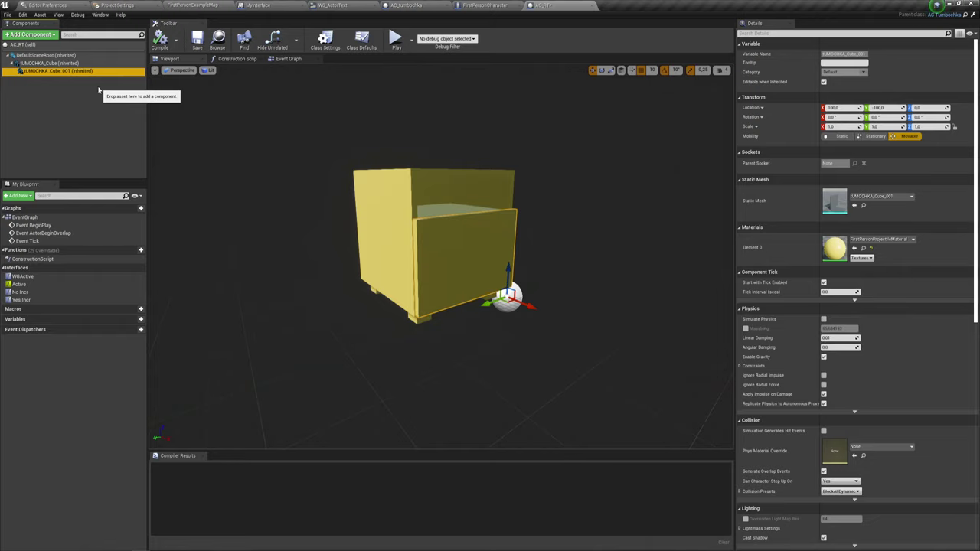
click(43, 98)
click(77, 71)
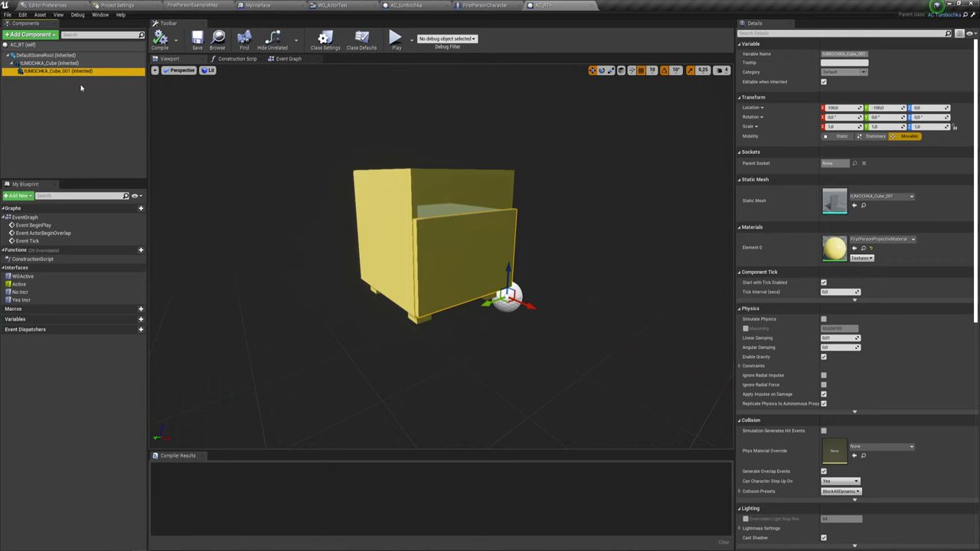
click(46, 63)
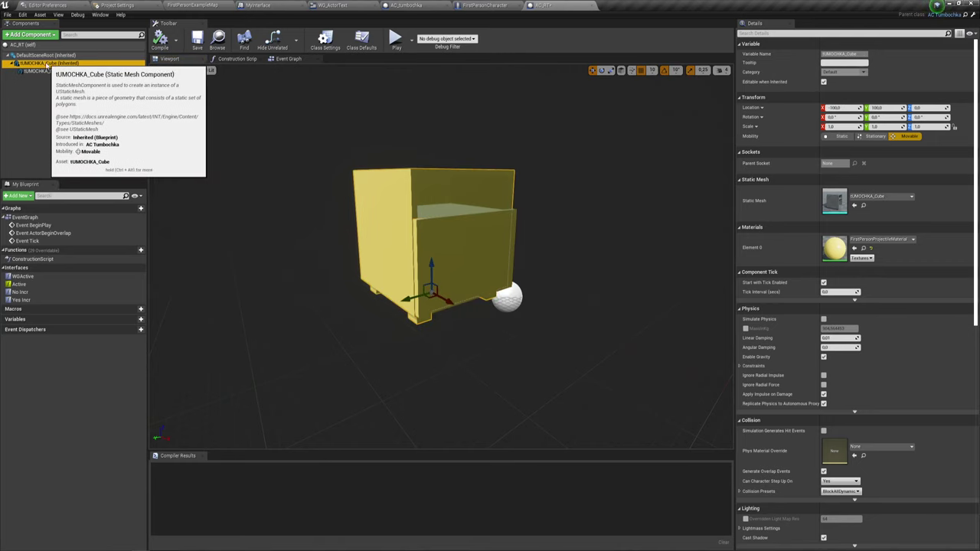
click(37, 71)
Add a SkeletalMesh under tUMOCHKA_Cube_001, delete it again, and compile AC_RT.
click(31, 34)
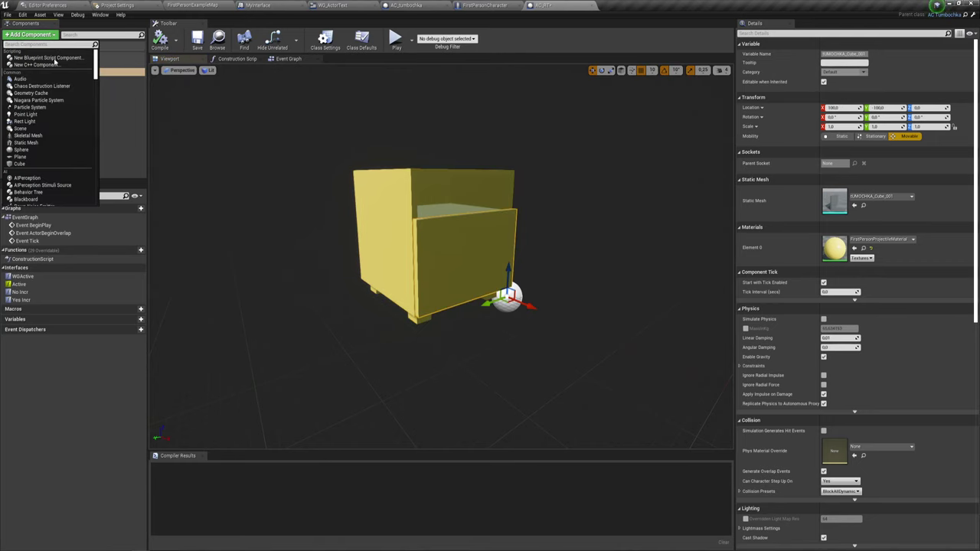
click(29, 136)
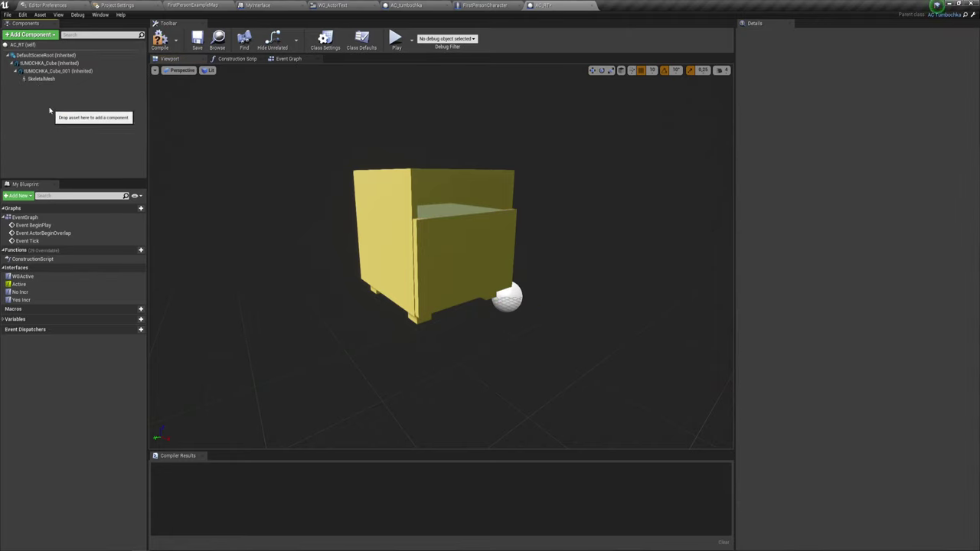
key(Delete)
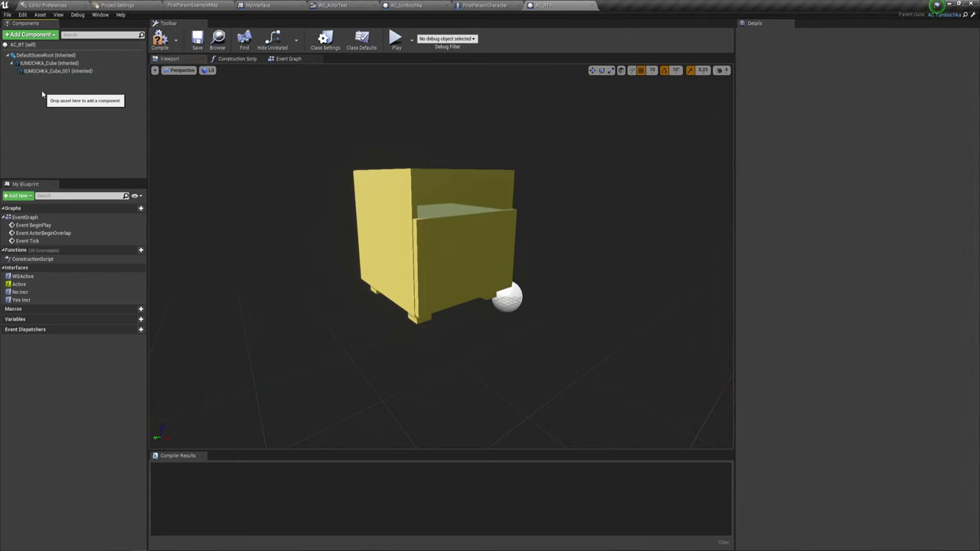
click(159, 38)
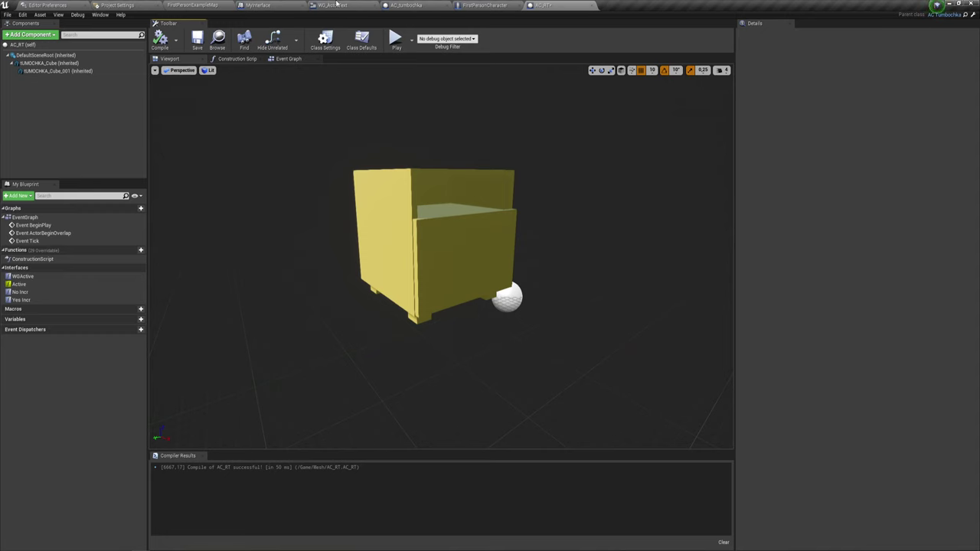
click(405, 6)
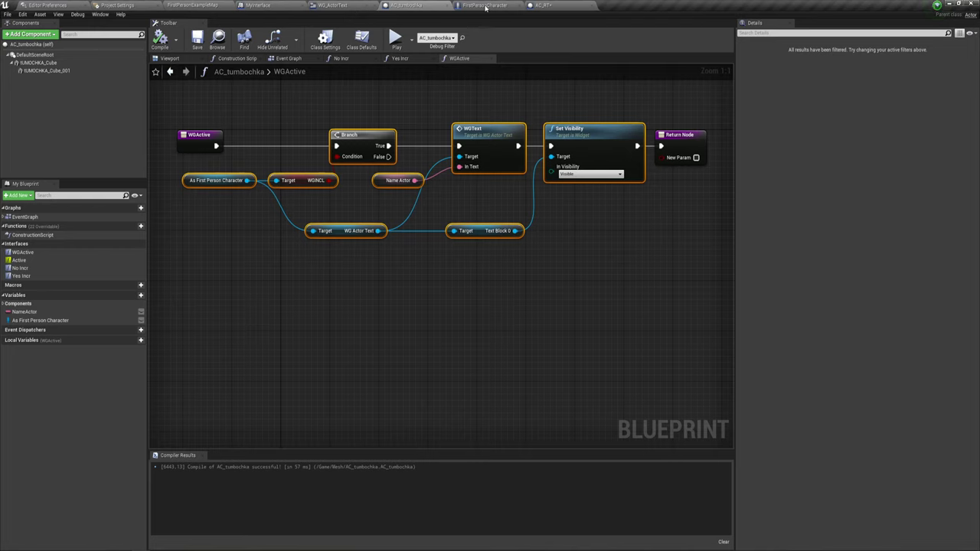
In the FirstPersonExampleMap level, select and frame the view on the cup.
click(207, 6)
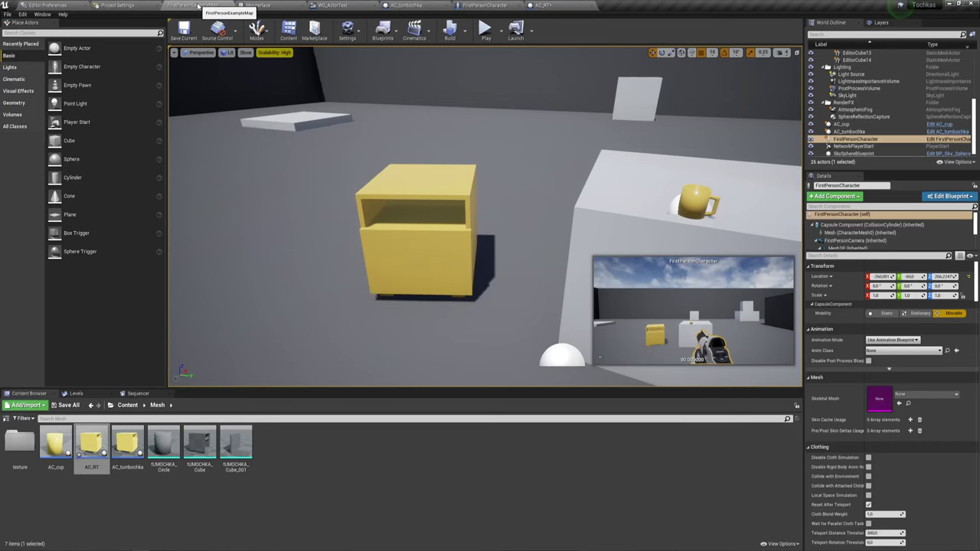
click(698, 200)
key(f)
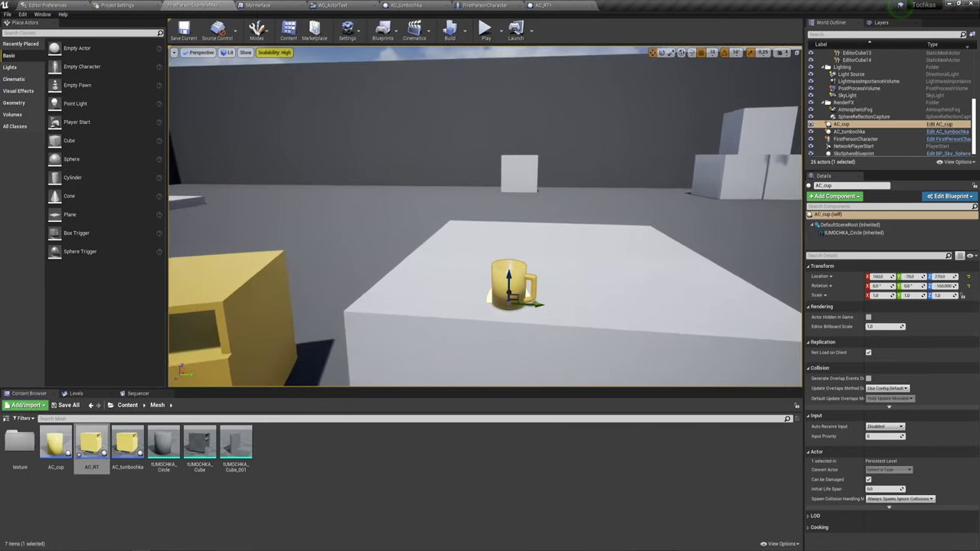
alt+drag(498, 244, 498, 244)
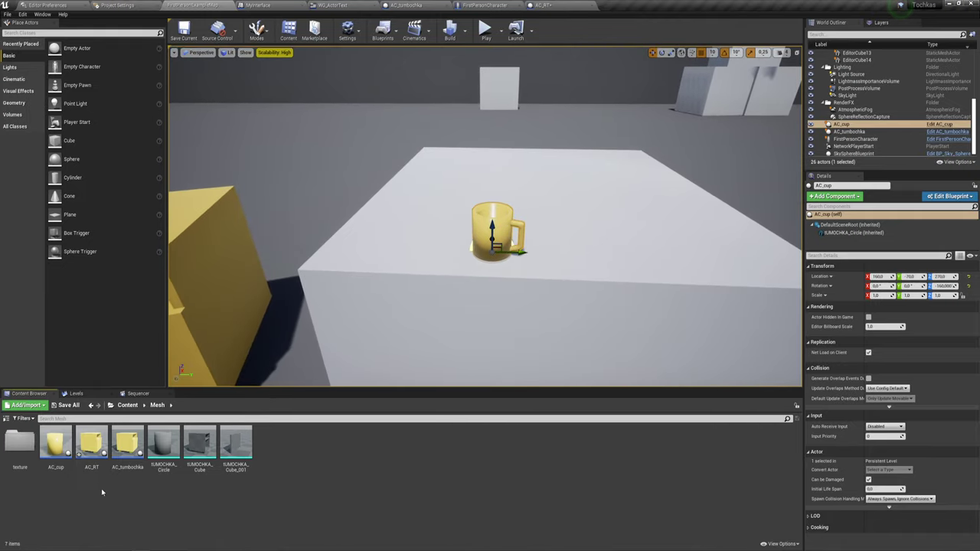
Force-delete the AC_RT blueprint from the Content/Mesh folder.
click(93, 441)
key(Delete)
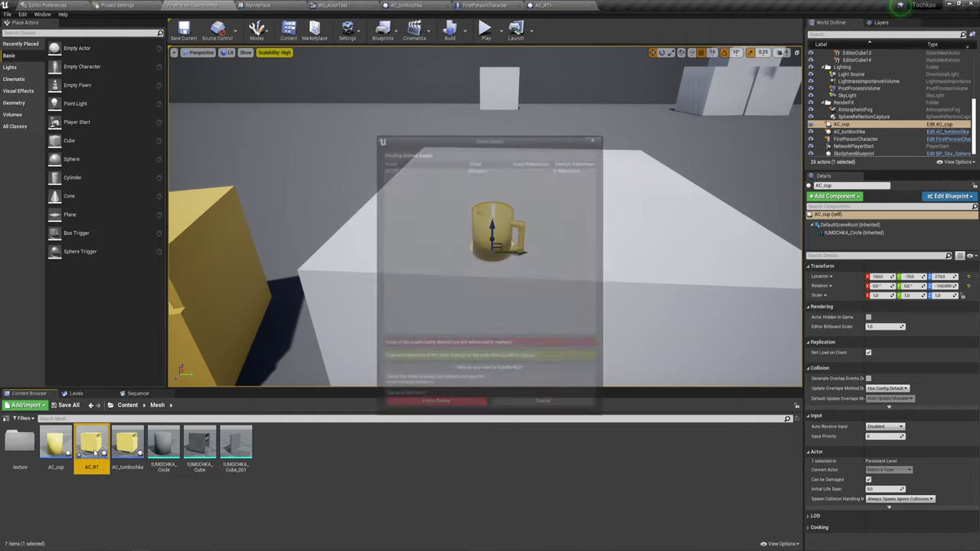
click(450, 411)
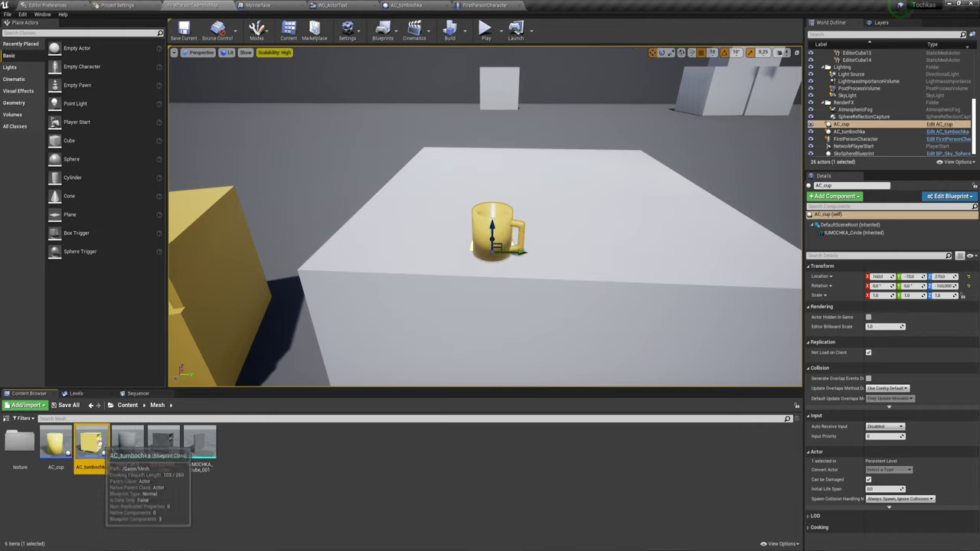
Open AC_tumbochka and review all nodes of the Yes Incr function graph.
double_click(96, 443)
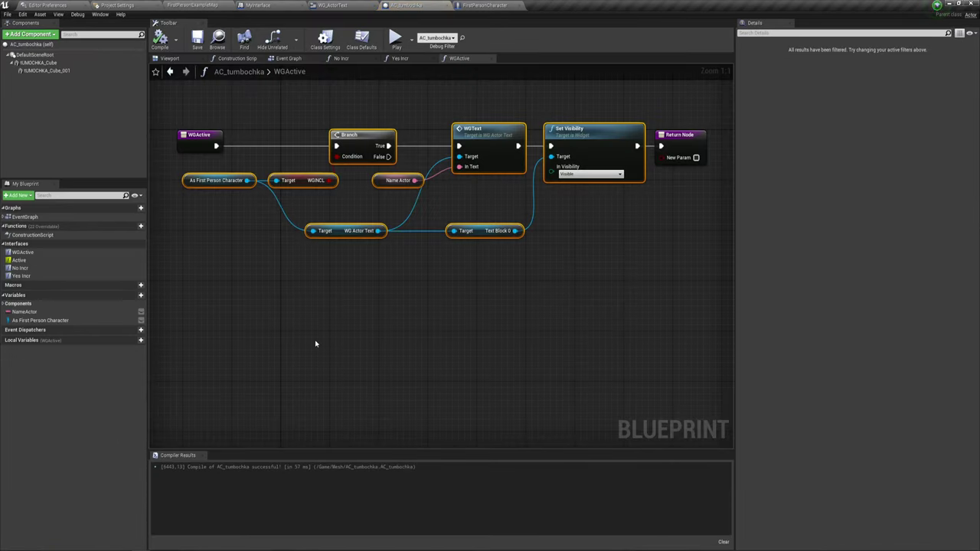
scroll(494, 97, down, 2)
click(399, 58)
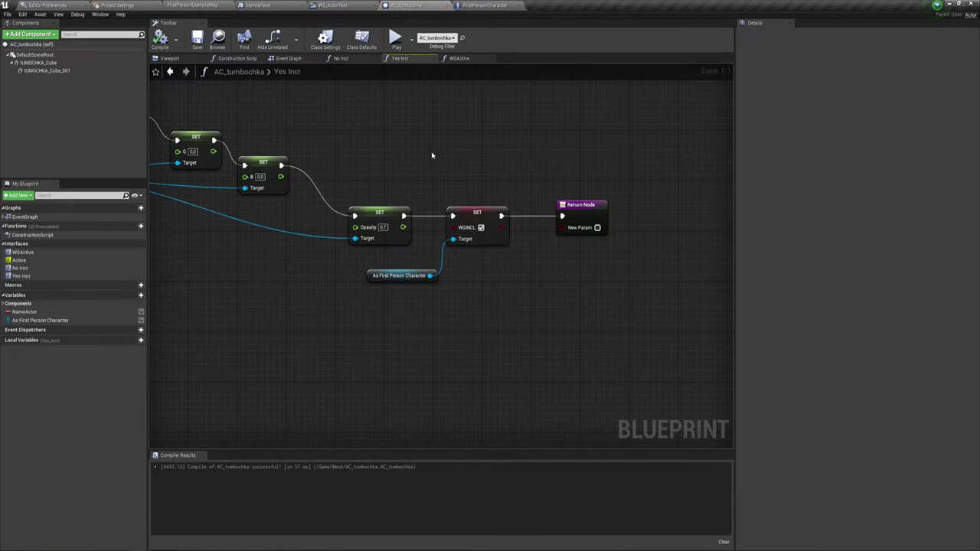
scroll(563, 193, down, 2)
scroll(270, 106, down, 1)
scroll(213, 97, down, 1)
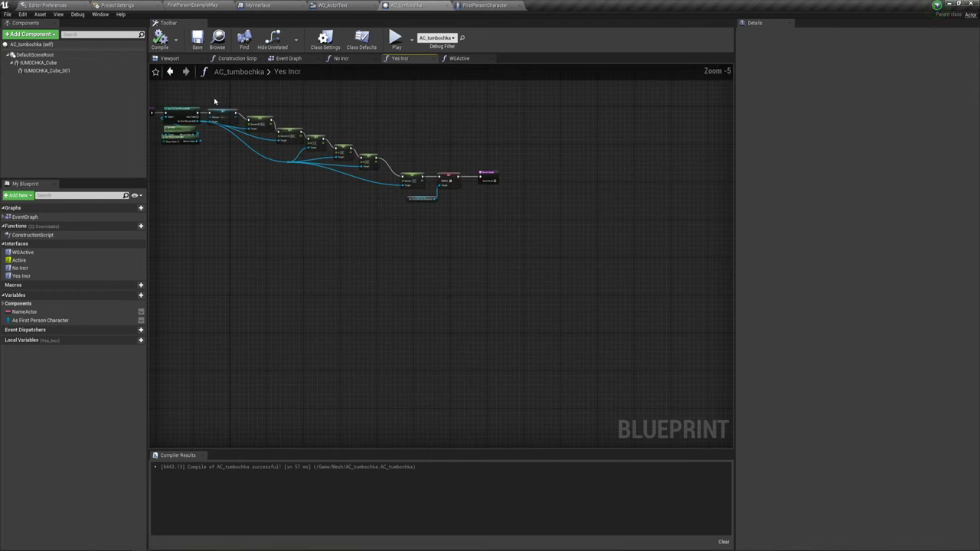
right_drag(214, 97, 279, 119)
drag(222, 111, 610, 301)
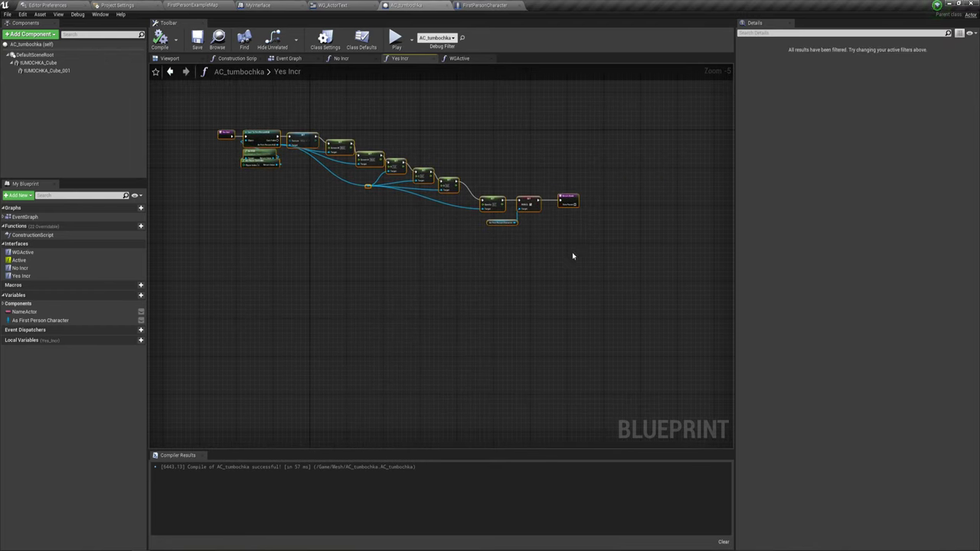
scroll(426, 207, up, 3)
right_drag(330, 191, 580, 274)
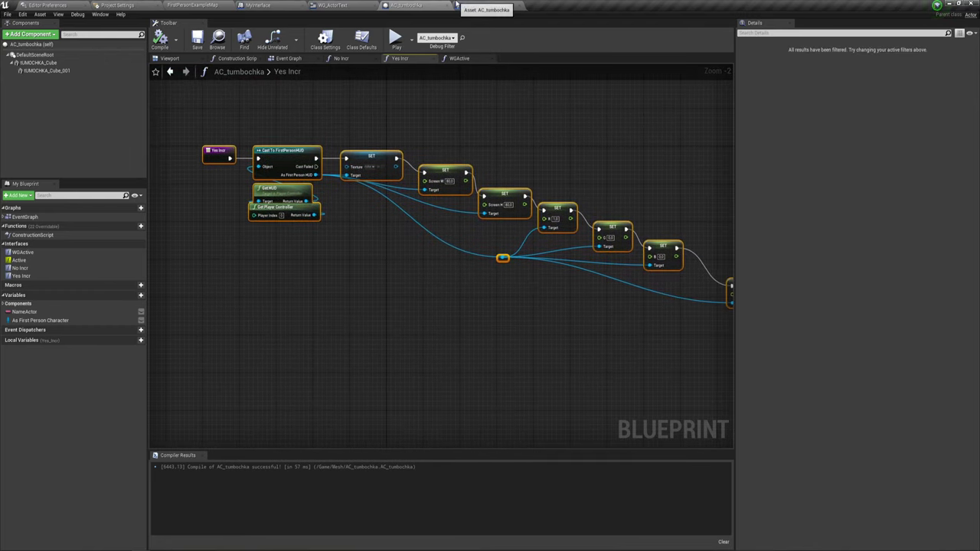
Review the WGActive graph, then inspect the yellow cabinet in the Viewport preview.
click(464, 59)
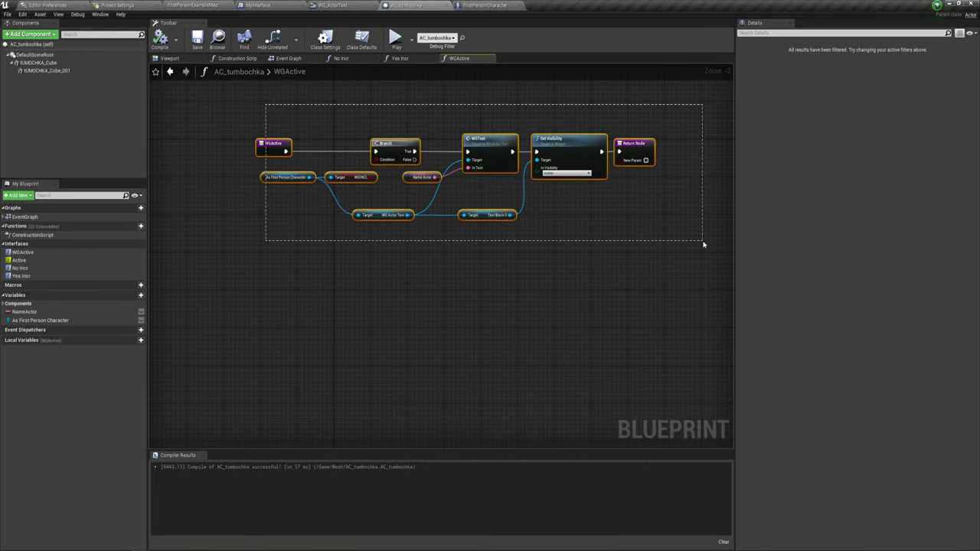
drag(266, 107, 687, 251)
click(580, 262)
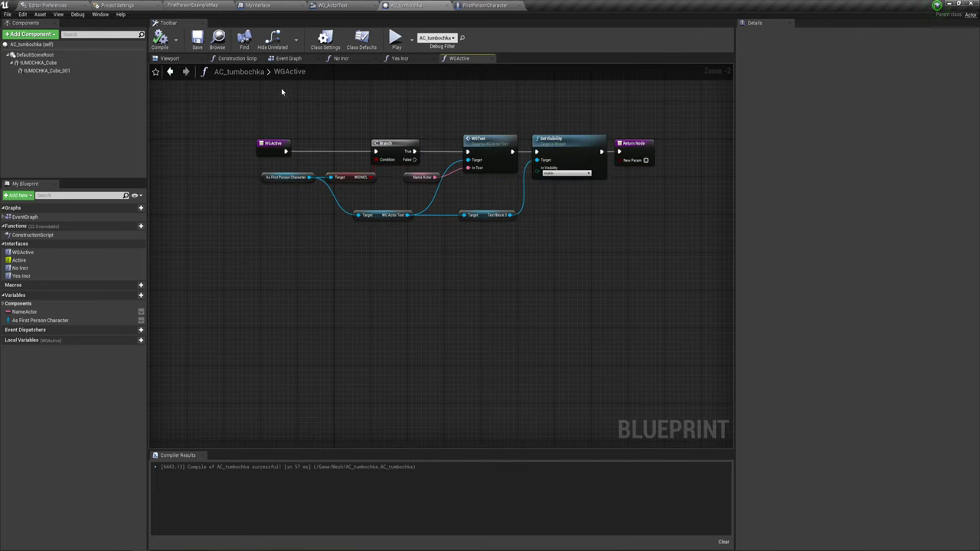
click(45, 71)
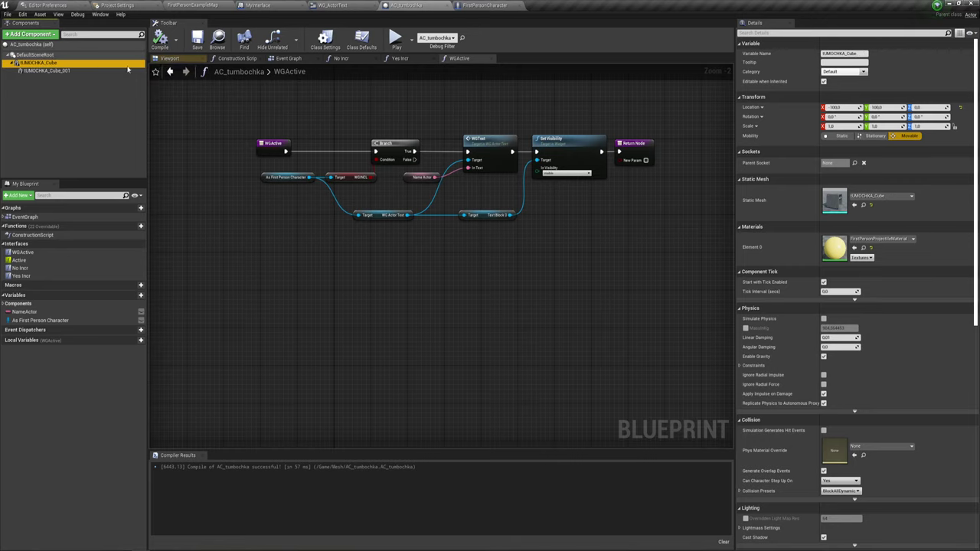
click(170, 59)
drag(521, 157, 521, 158)
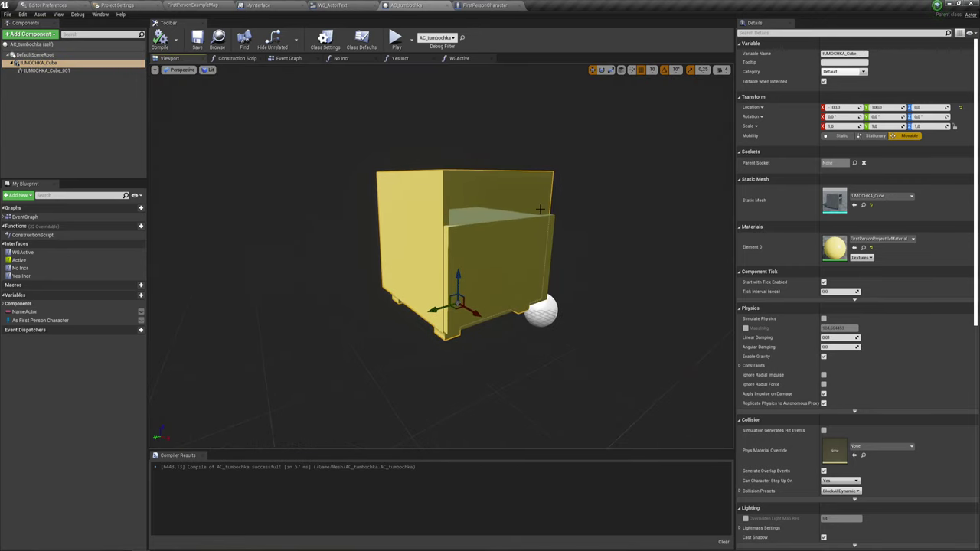
drag(599, 236, 606, 242)
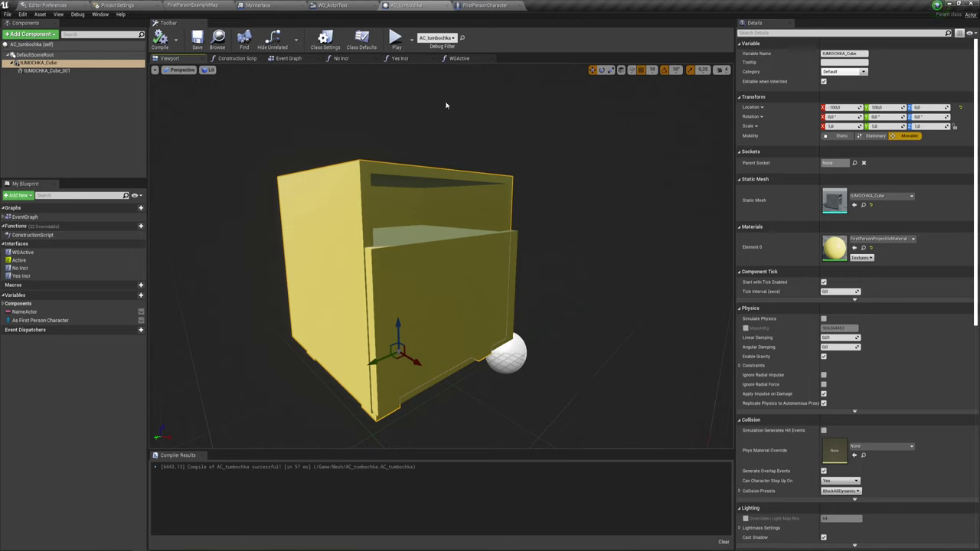
Back in the level, frame the view on the cabinet, table and cup.
click(193, 5)
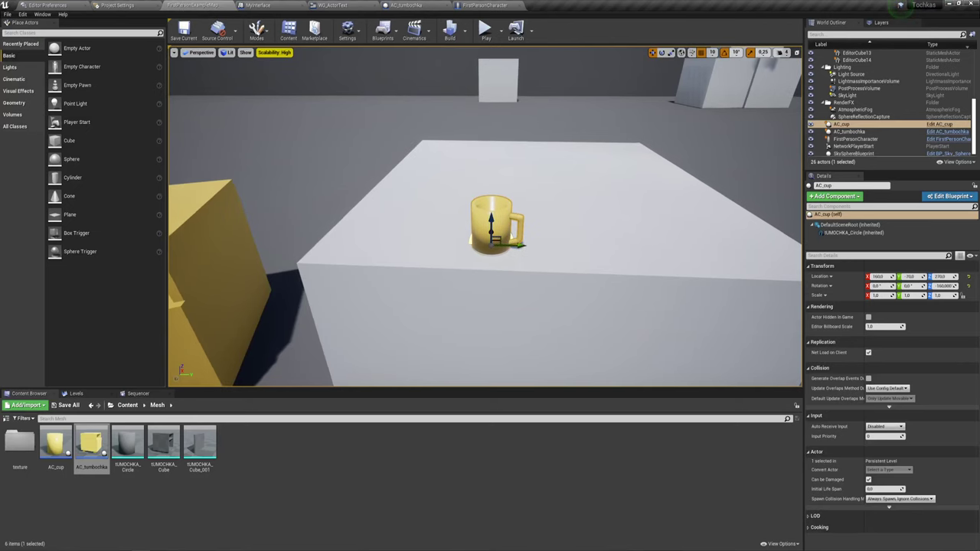
drag(491, 230, 460, 261)
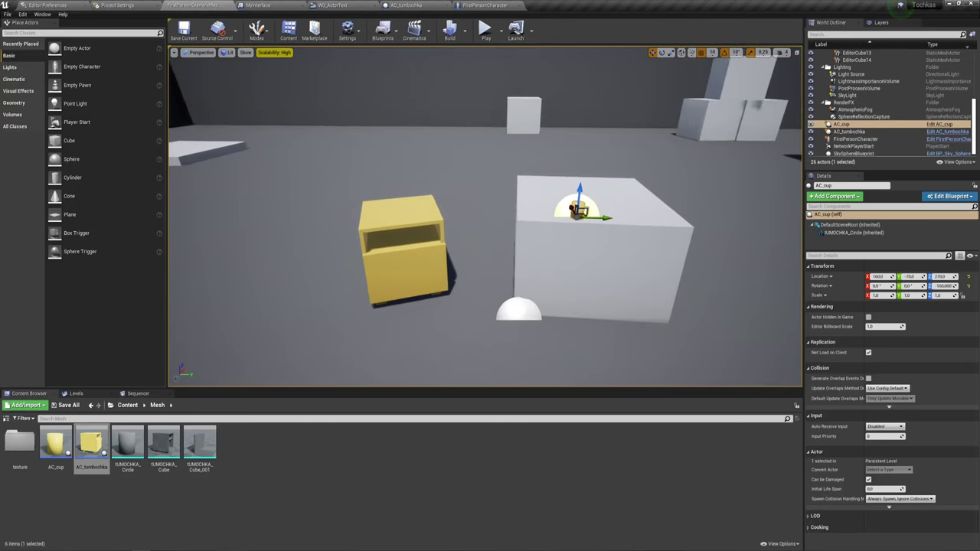
drag(429, 145, 432, 127)
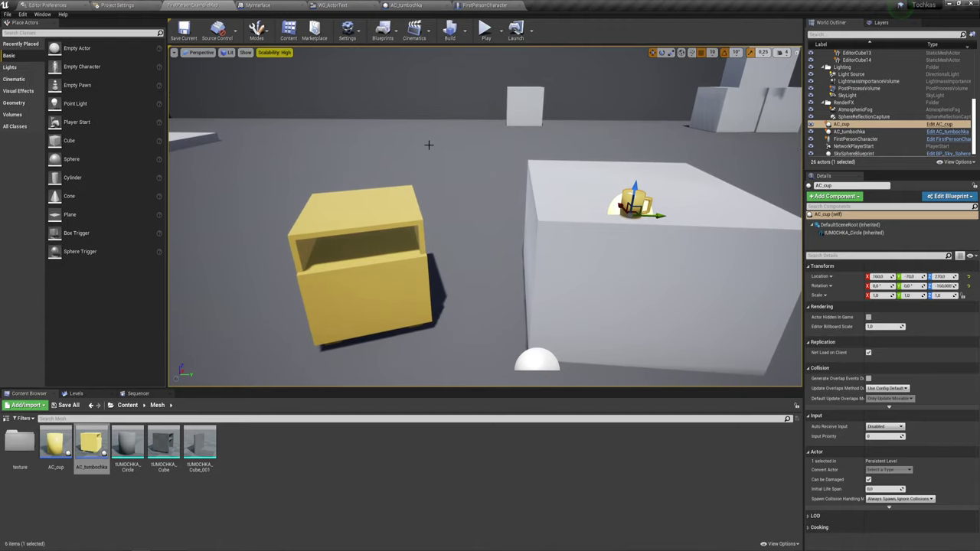